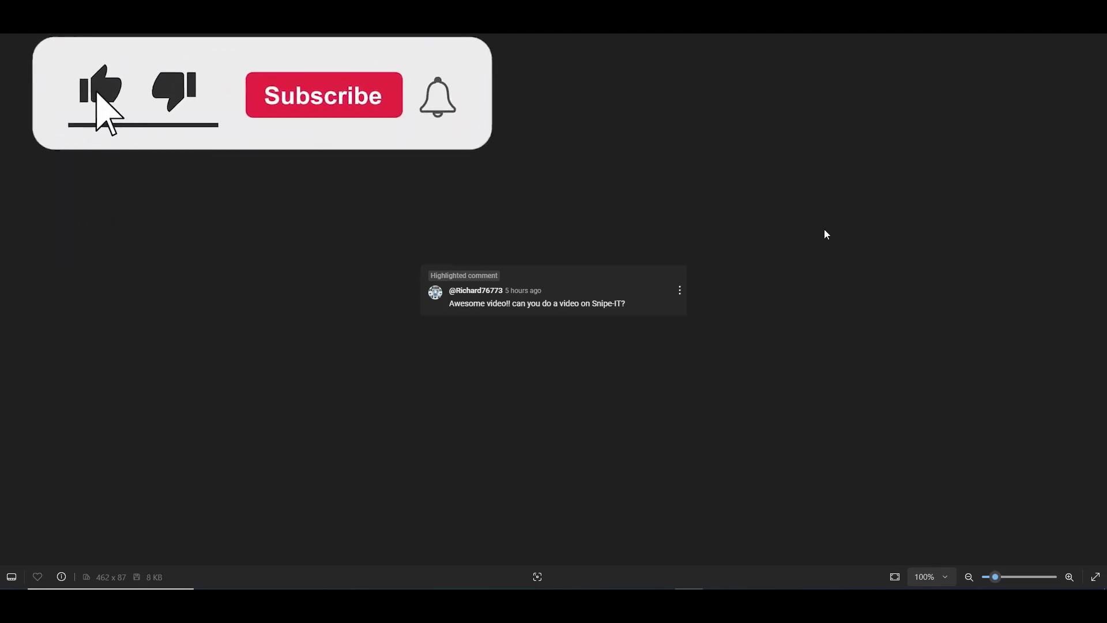
# Step: Zoom in Photos on the screenshot of the viewer's comment requesting a Snipe-IT video
pyautogui.scroll(5, 725, 264)
pyautogui.scroll(-1, 612, 215)
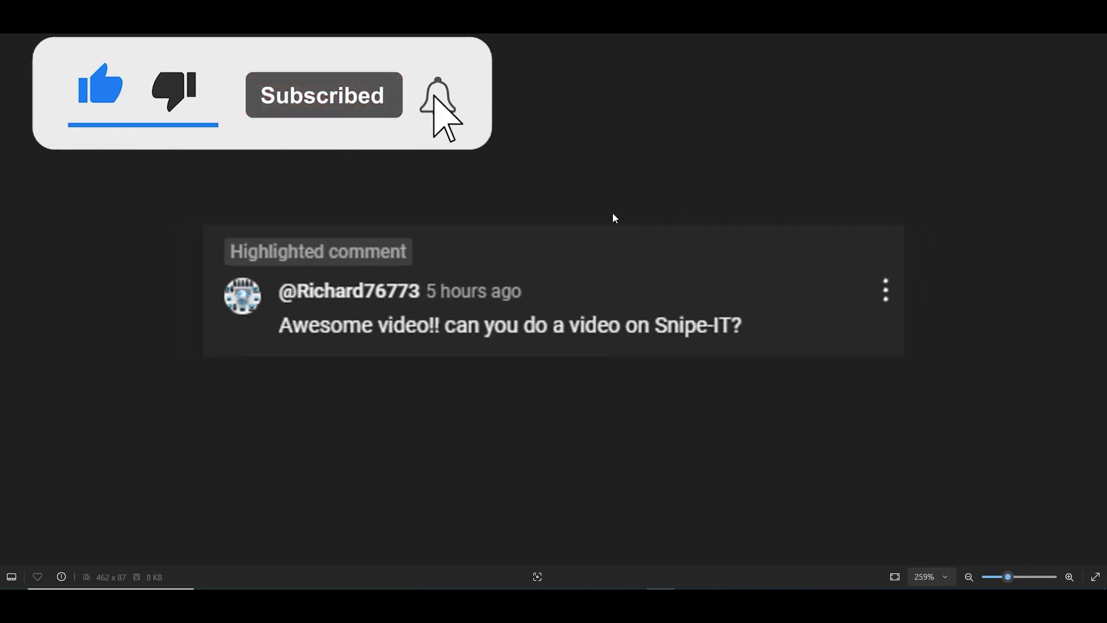
pyautogui.scroll(-1, 604, 206)
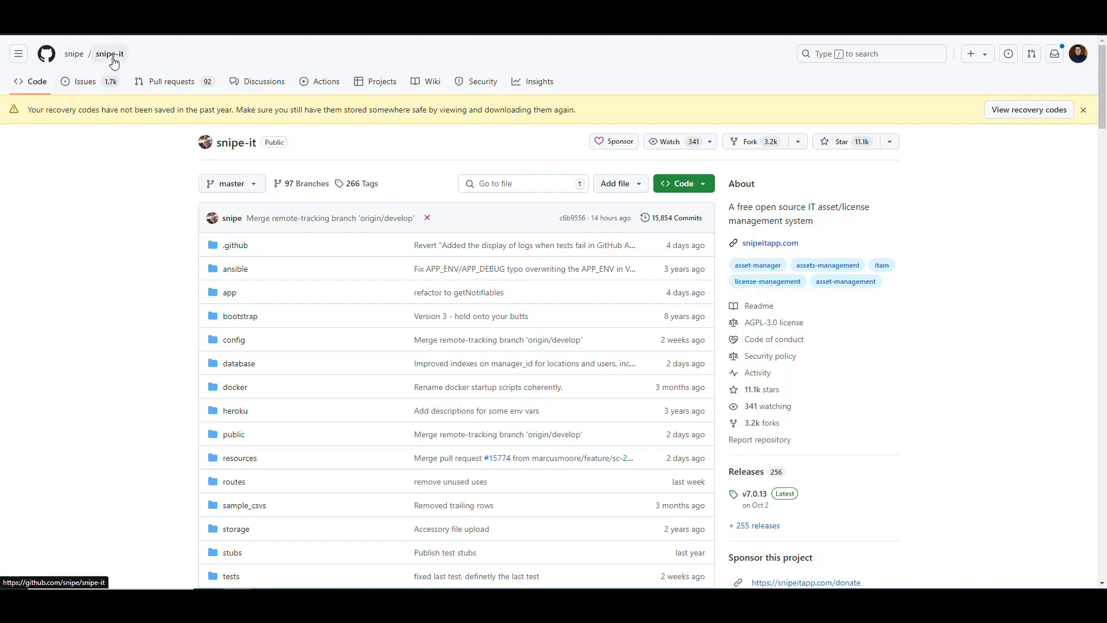
pyautogui.scroll(-10, 117, 291)
pyautogui.scroll(5, 118, 282)
pyautogui.scroll(2, 119, 275)
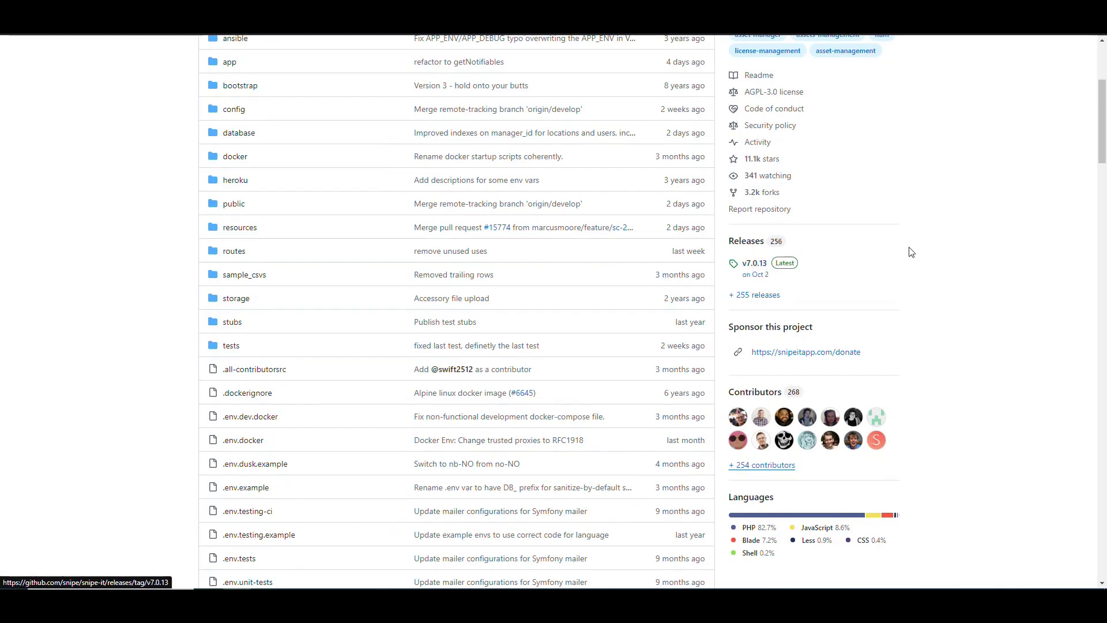
pyautogui.scroll(-4, 922, 248)
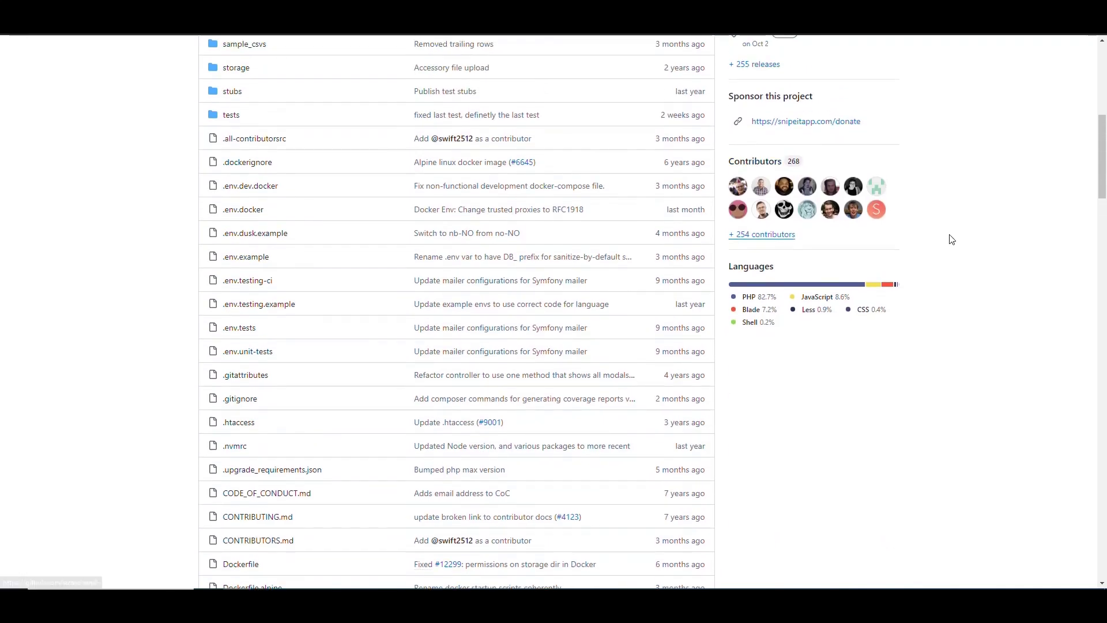
pyautogui.scroll(-3, 916, 230)
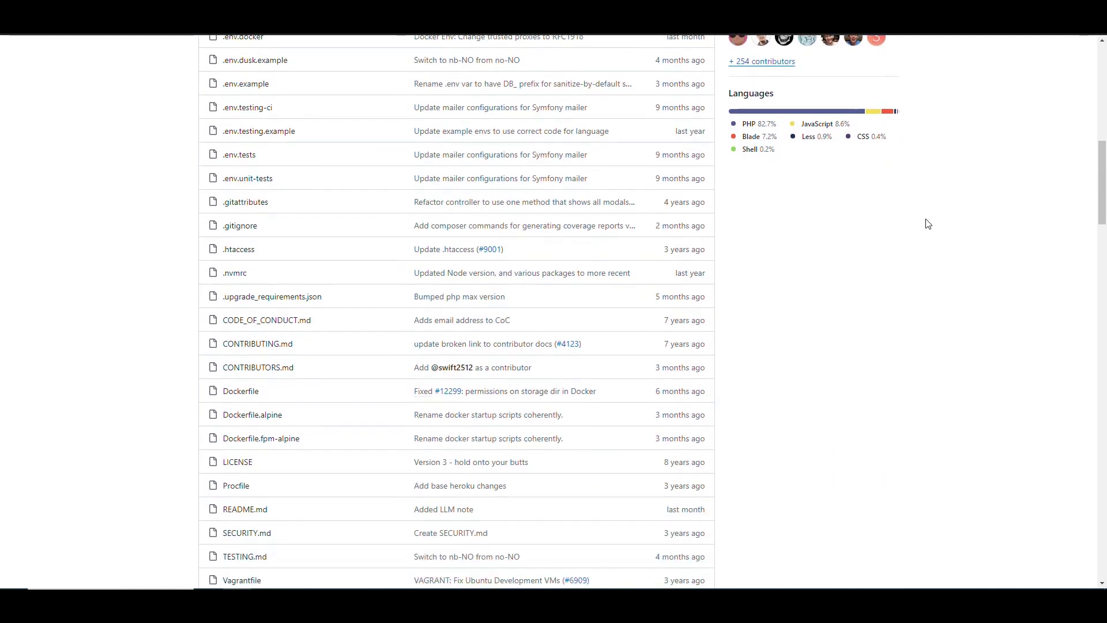
pyautogui.scroll(1, 905, 242)
pyautogui.scroll(-6, 219, 277)
pyautogui.scroll(-10, 153, 263)
pyautogui.scroll(1, 148, 239)
pyautogui.scroll(-1, 146, 244)
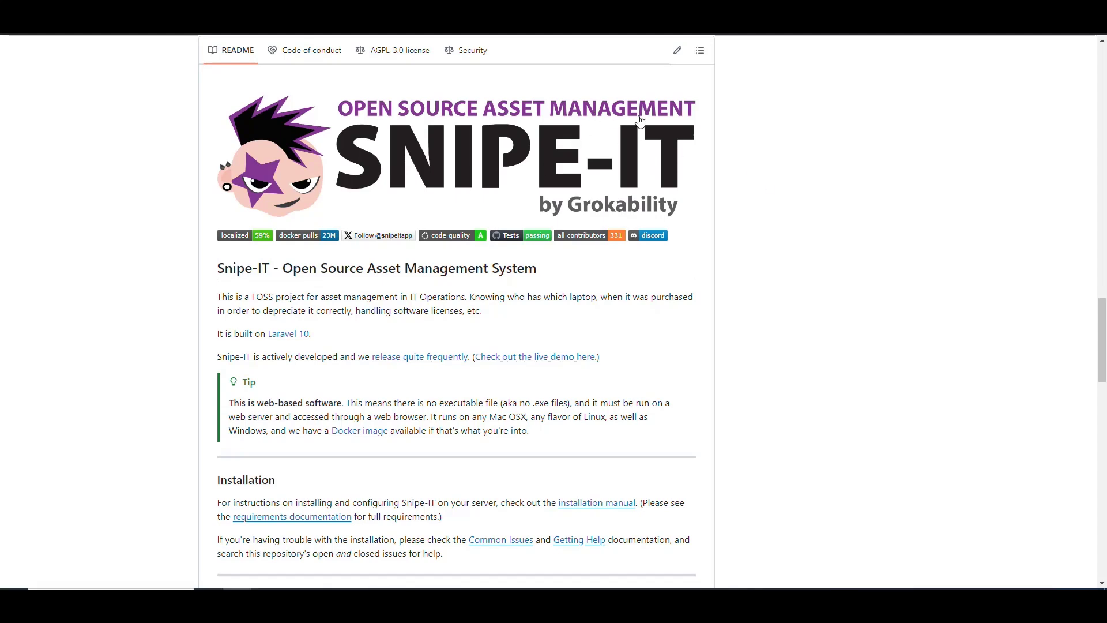
pyautogui.scroll(-2, 742, 154)
pyautogui.scroll(-2, 742, 153)
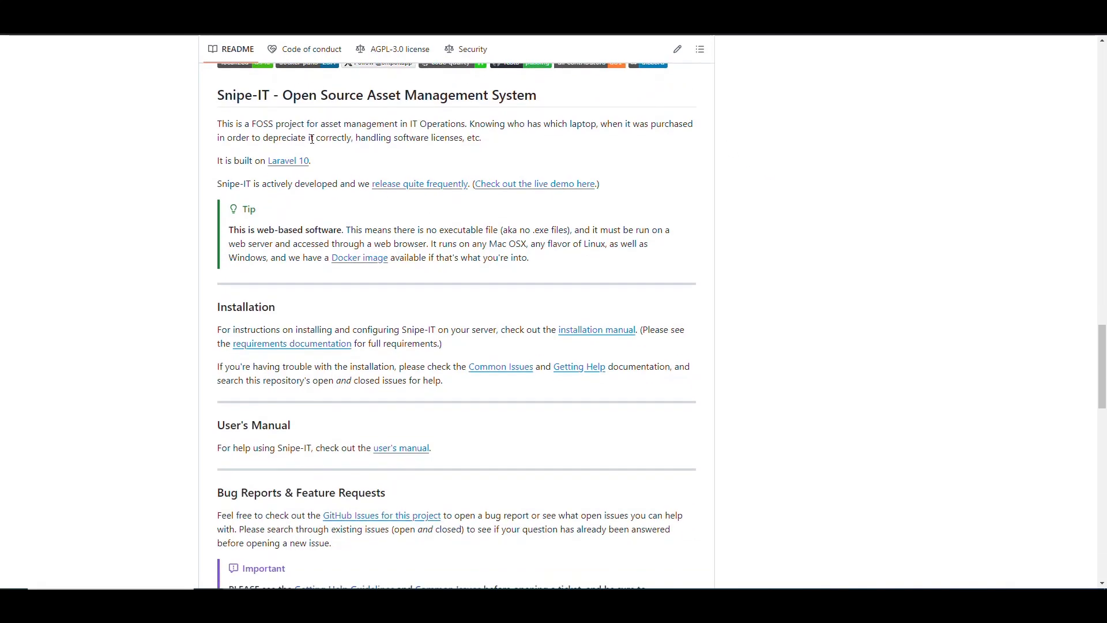
pyautogui.scroll(-1, 645, 149)
pyautogui.scroll(1, 614, 139)
pyautogui.scroll(-1, 689, 148)
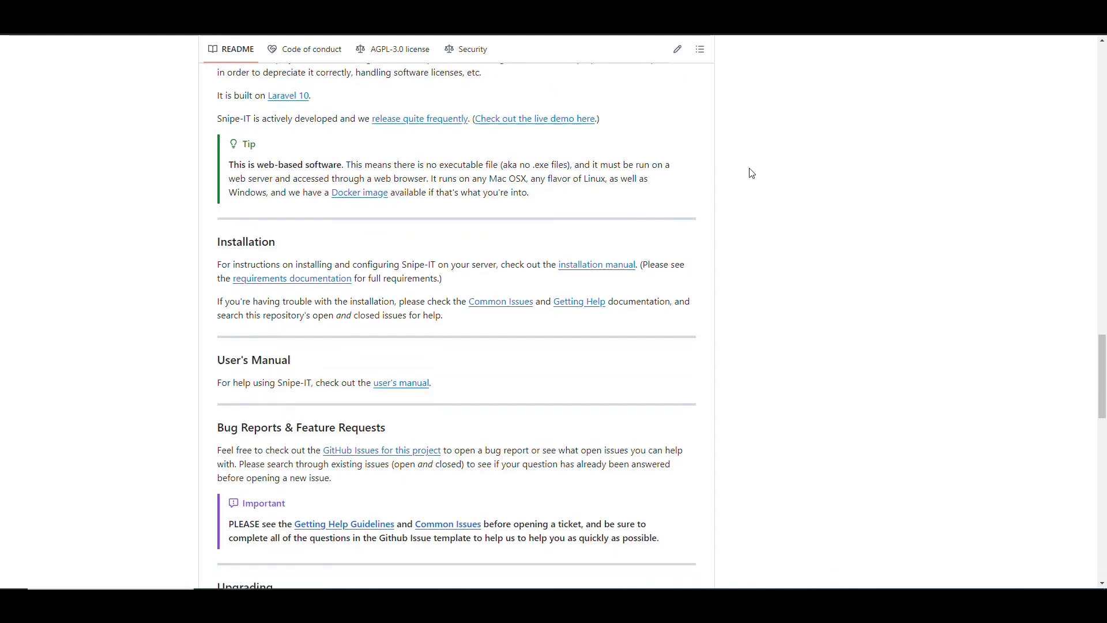
pyautogui.scroll(-1, 749, 170)
pyautogui.scroll(-2, 740, 139)
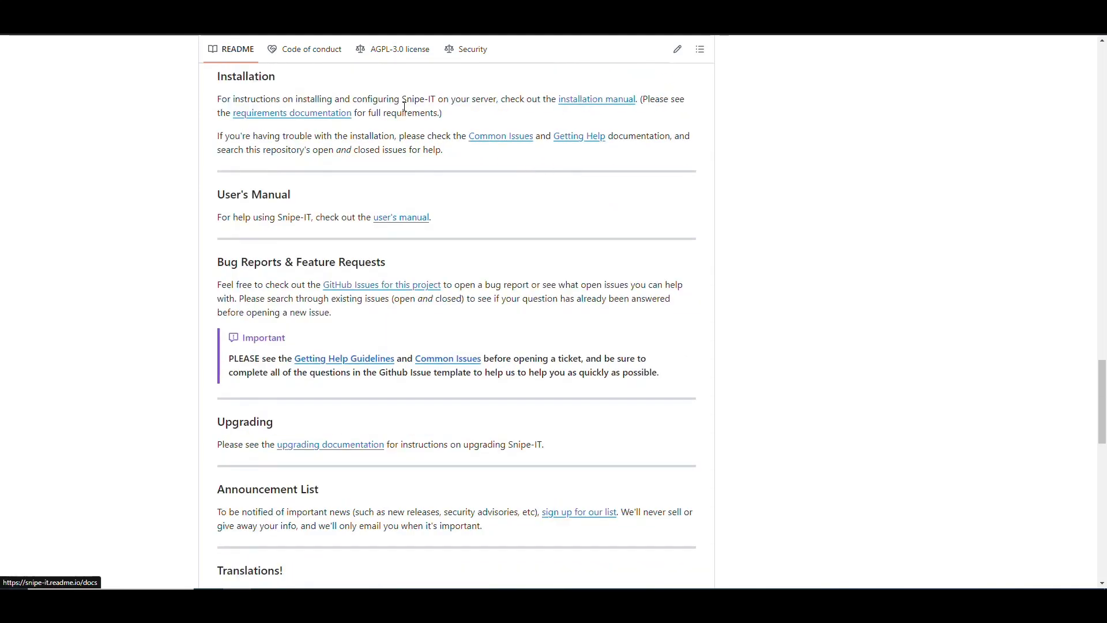
pyautogui.scroll(-2, 615, 187)
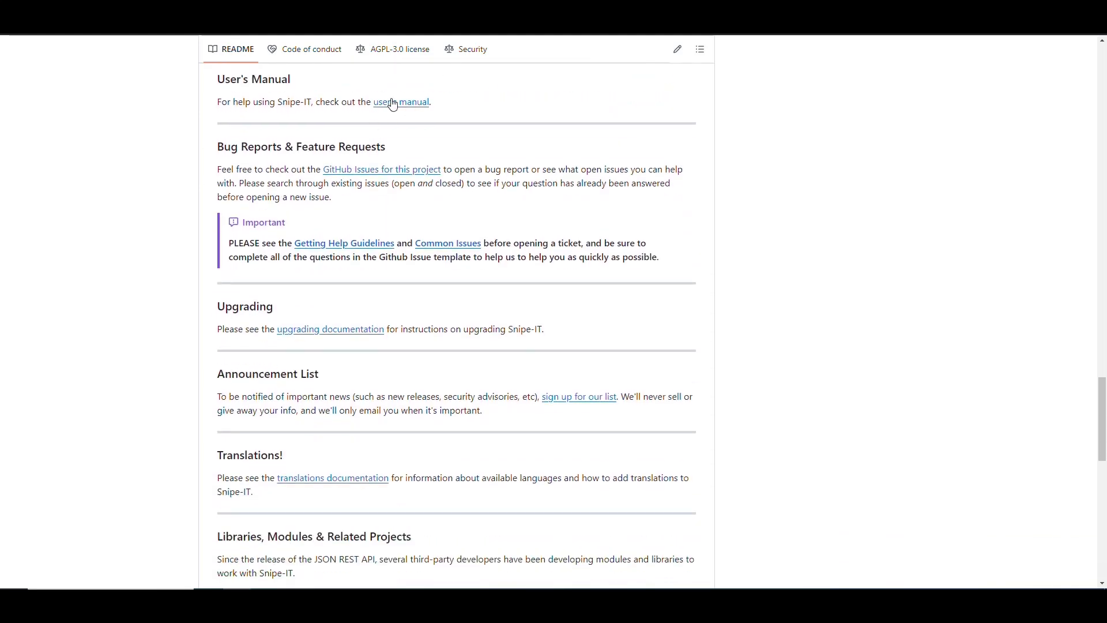
pyautogui.scroll(-1, 741, 177)
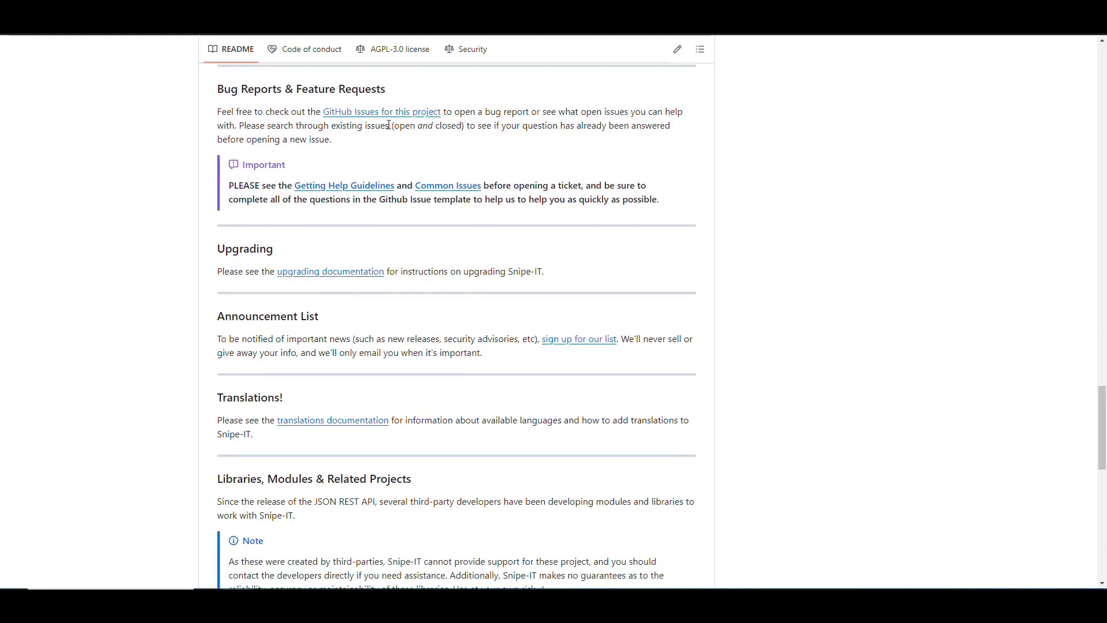
pyautogui.scroll(-1, 761, 162)
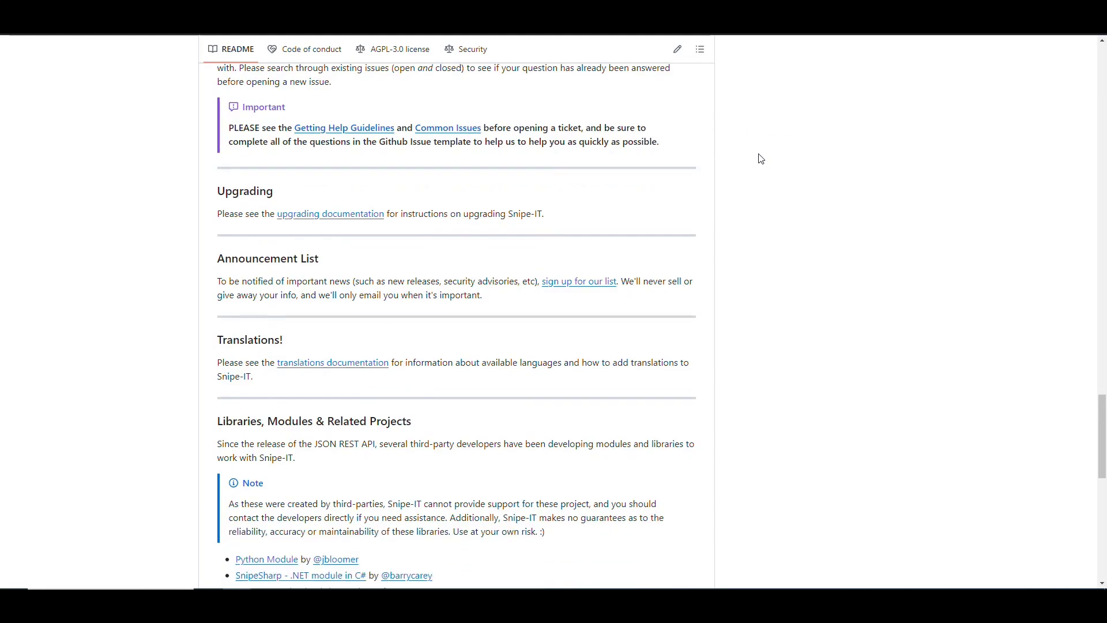
pyautogui.scroll(-10, 749, 191)
pyautogui.scroll(3, 750, 189)
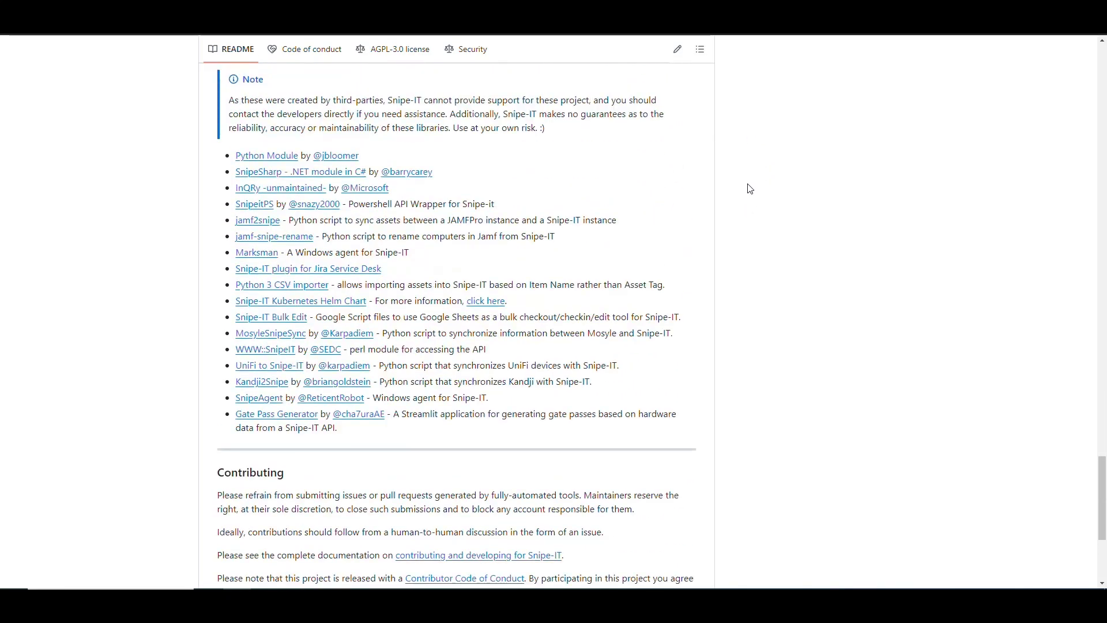
pyautogui.scroll(-4, 738, 178)
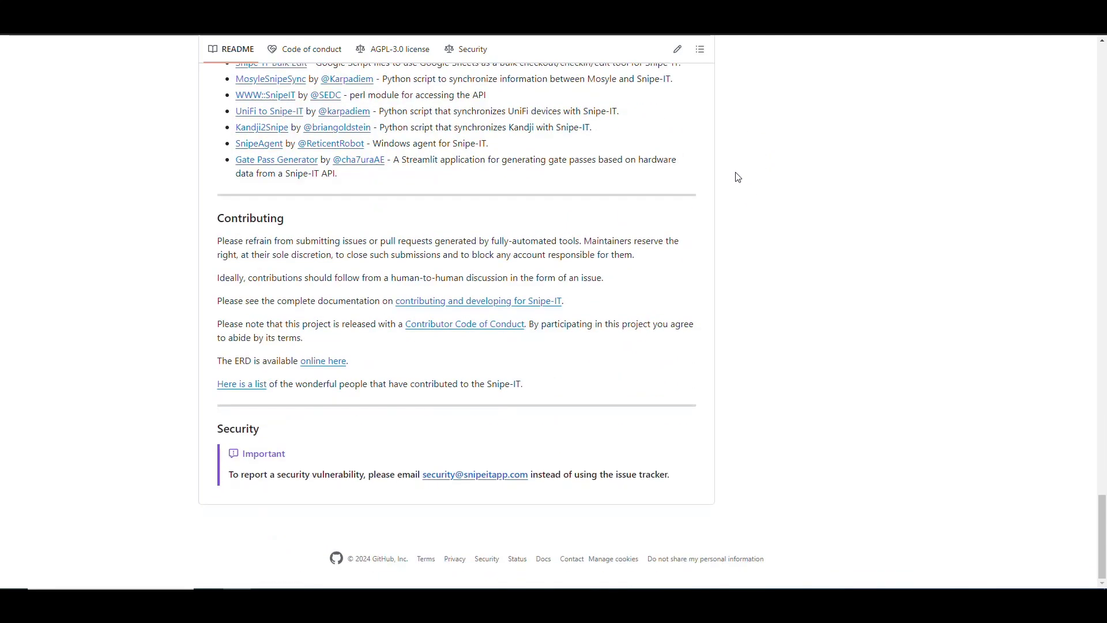
pyautogui.scroll(14, 743, 185)
pyautogui.scroll(20, 750, 191)
pyautogui.scroll(-15, 763, 188)
pyautogui.scroll(1, 766, 188)
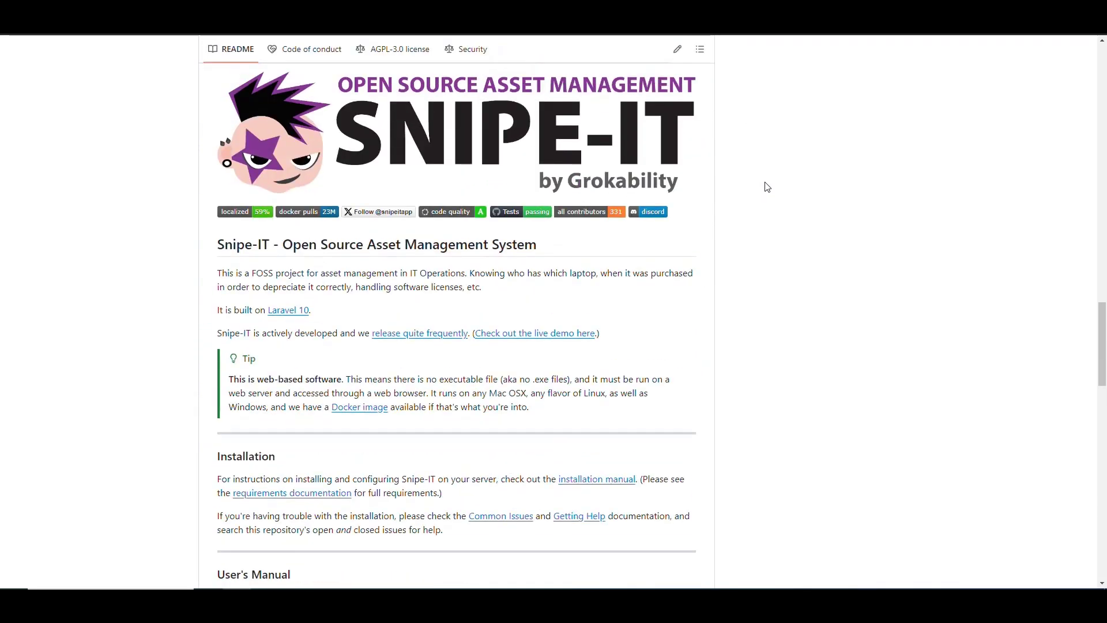
# Step: Open the repository's docker-compose.yml and point out its env_file '.env' line
pyautogui.hotkey('alt', 'Left')
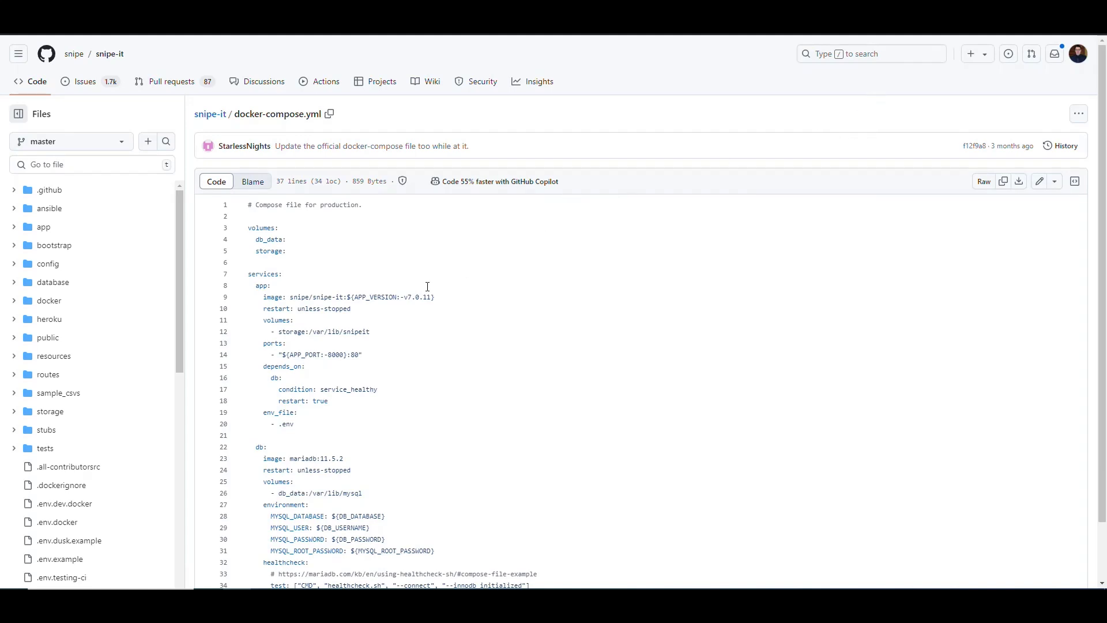
pyautogui.tripleClick(296, 426)
pyautogui.click(354, 420)
# Step: View the .env.docker settings file from the repository's Files tree
pyautogui.click(57, 522)
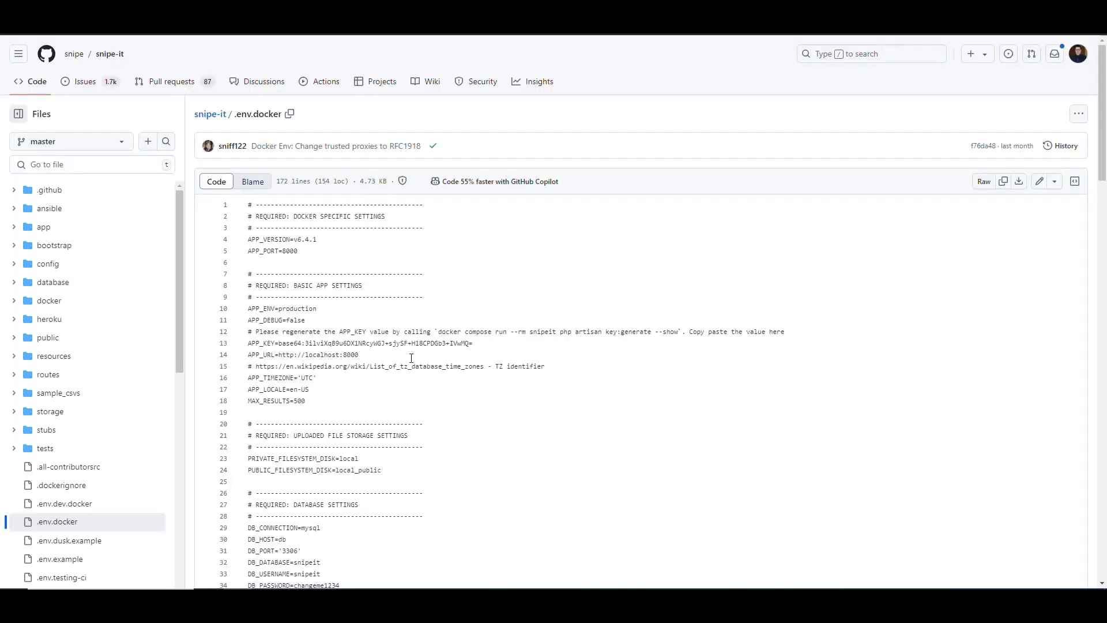
pyautogui.scroll(-1, 583, 322)
pyautogui.scroll(2, 583, 322)
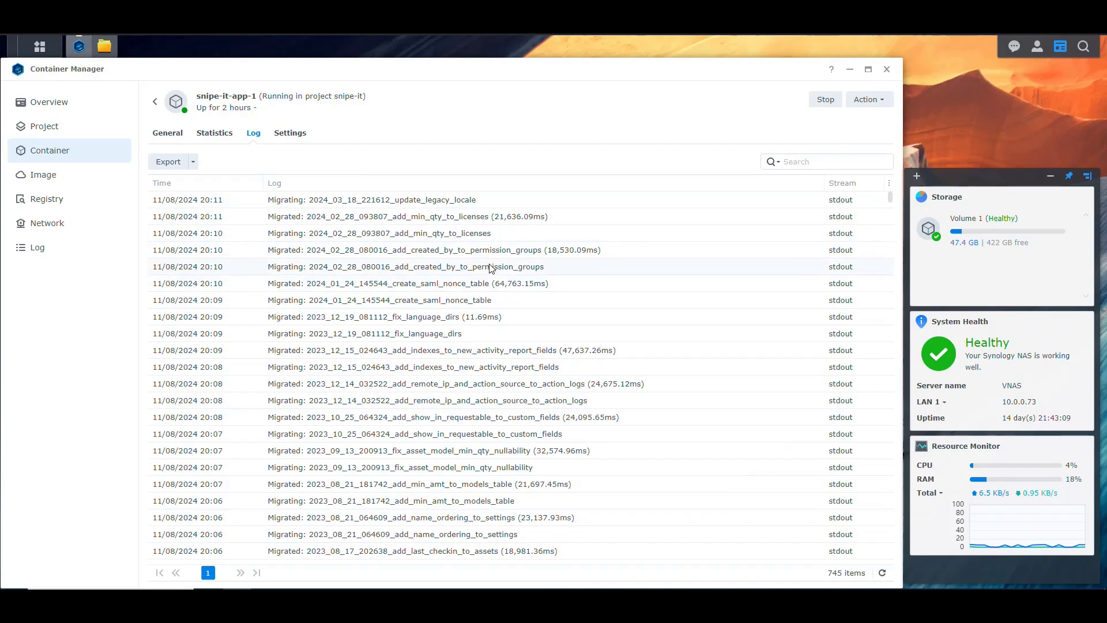
# Step: Refresh the snipe-it-app-1 log to 763 entries, showing apache, supervisord and scheduler messages
pyautogui.click(882, 573)
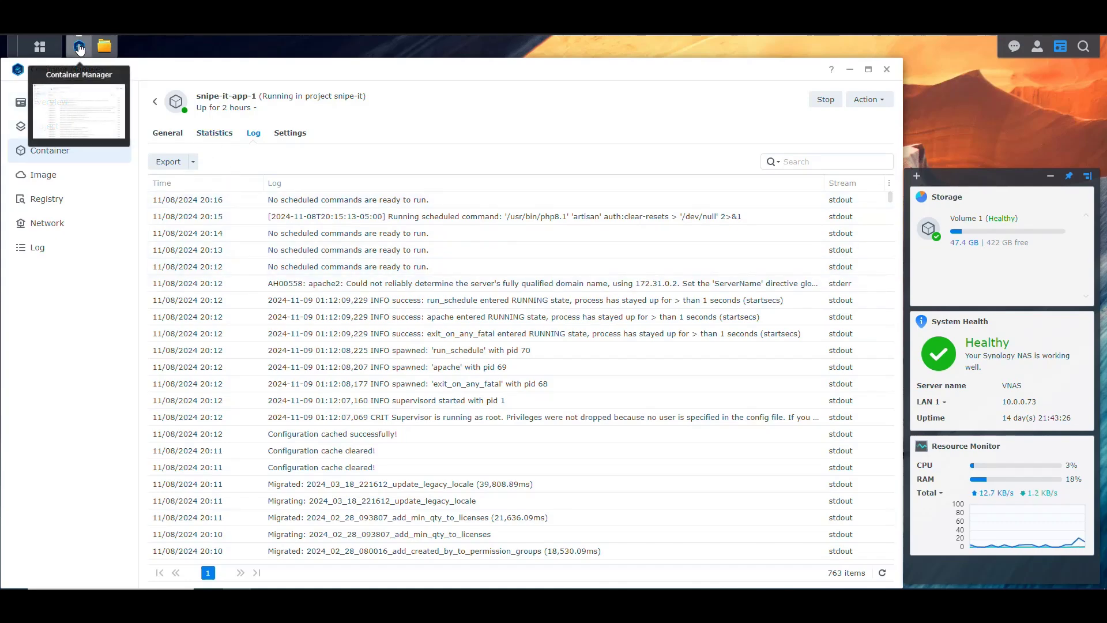
# Step: In File Station, open the docker > Projects > Snipe-IT project folder
pyautogui.click(104, 47)
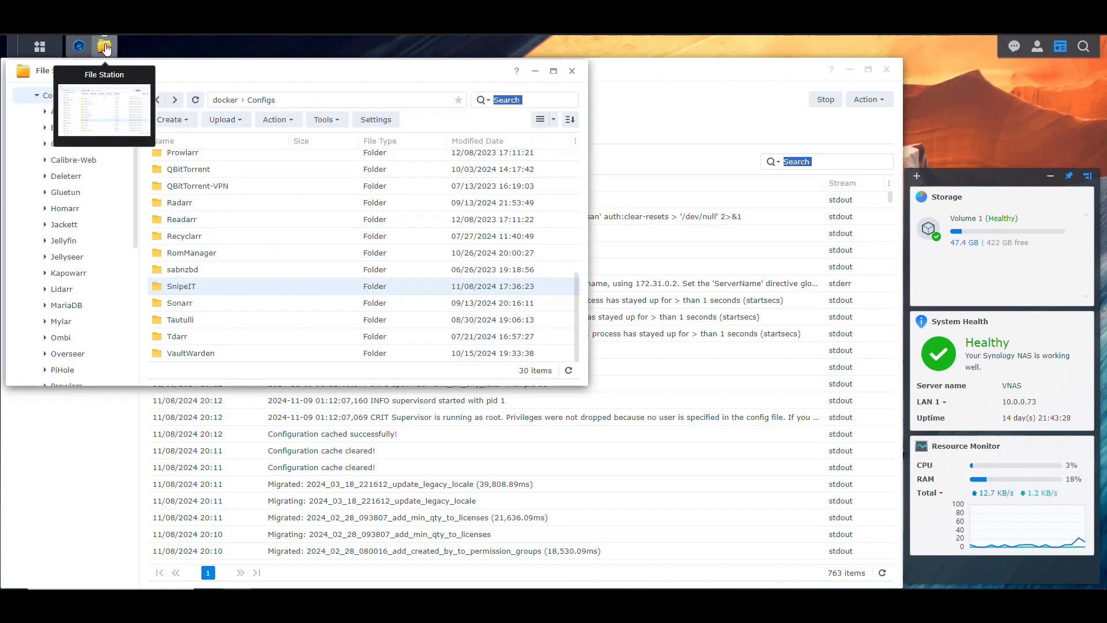
pyautogui.scroll(1, 75, 196)
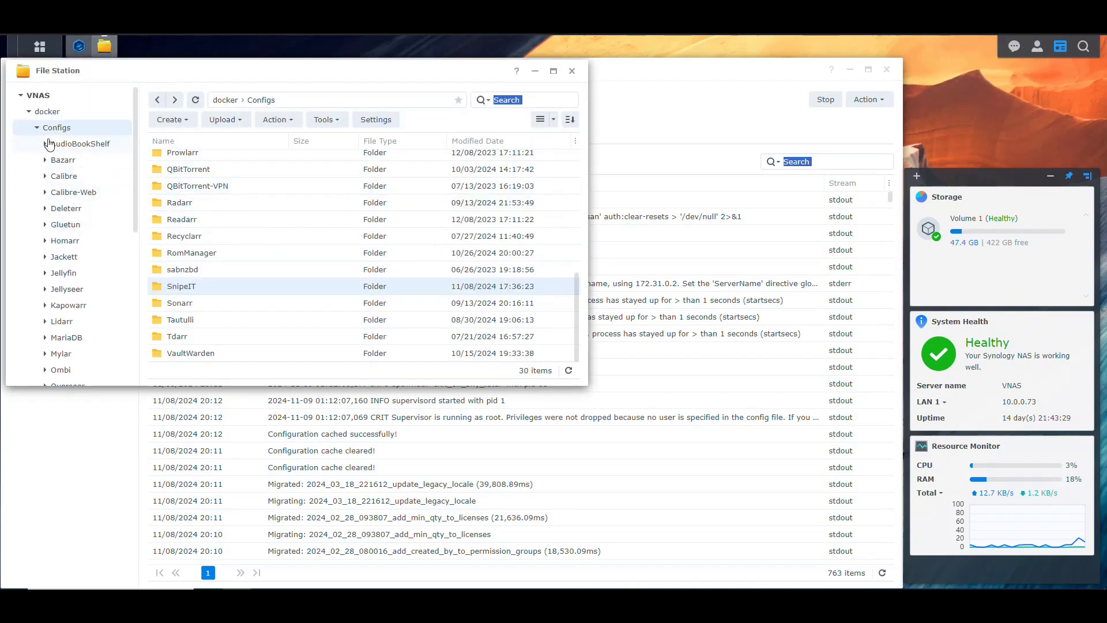
pyautogui.click(36, 127)
pyautogui.click(54, 146)
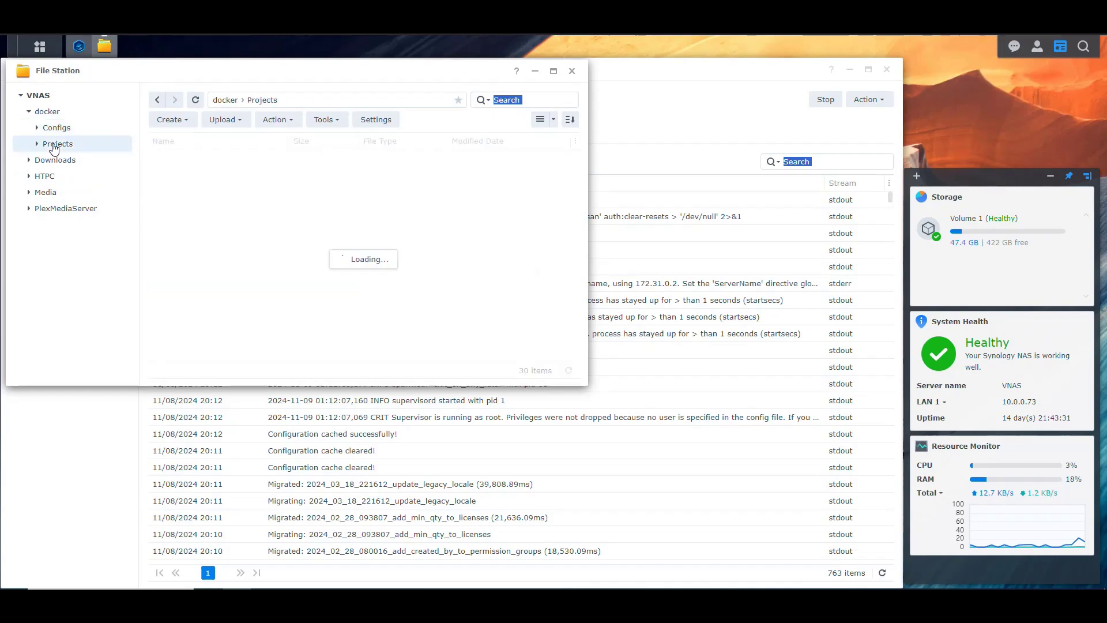
pyautogui.doubleClick(196, 311)
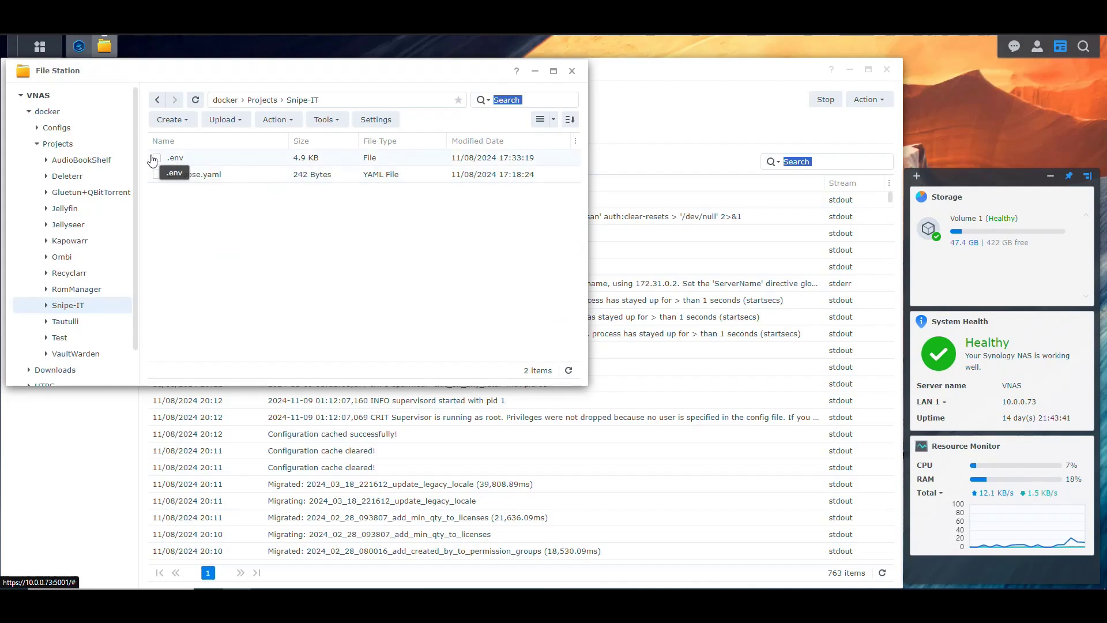
pyautogui.click(37, 144)
# Step: Browse docker > Configs > SnipeIT, showing its data, dumps and keys folders
pyautogui.click(37, 128)
pyautogui.scroll(-5, 95, 329)
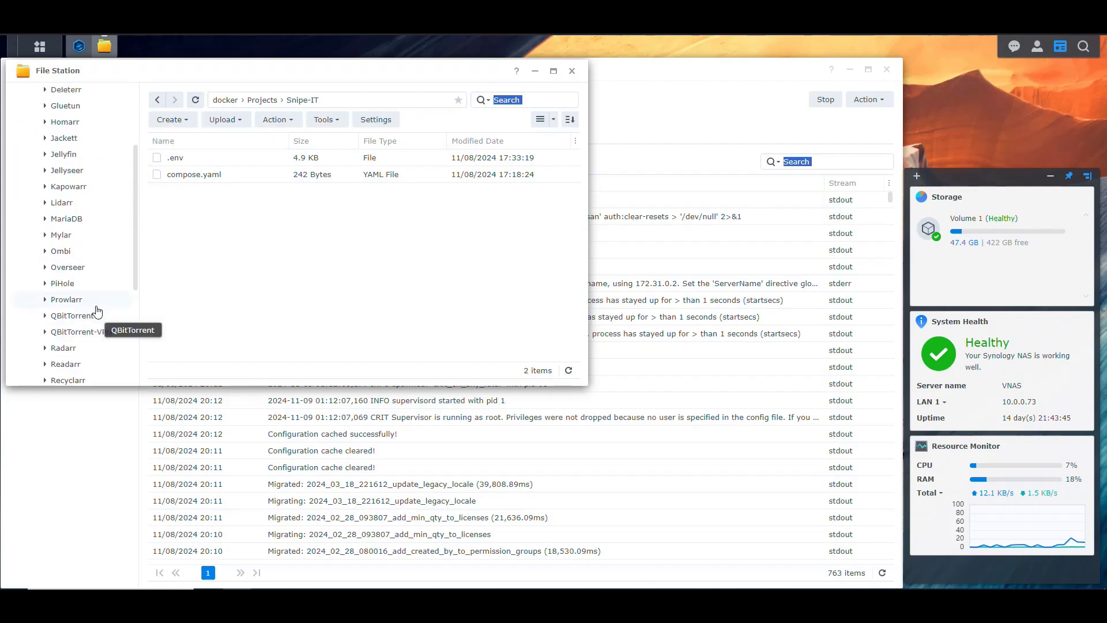
pyautogui.scroll(3, 90, 326)
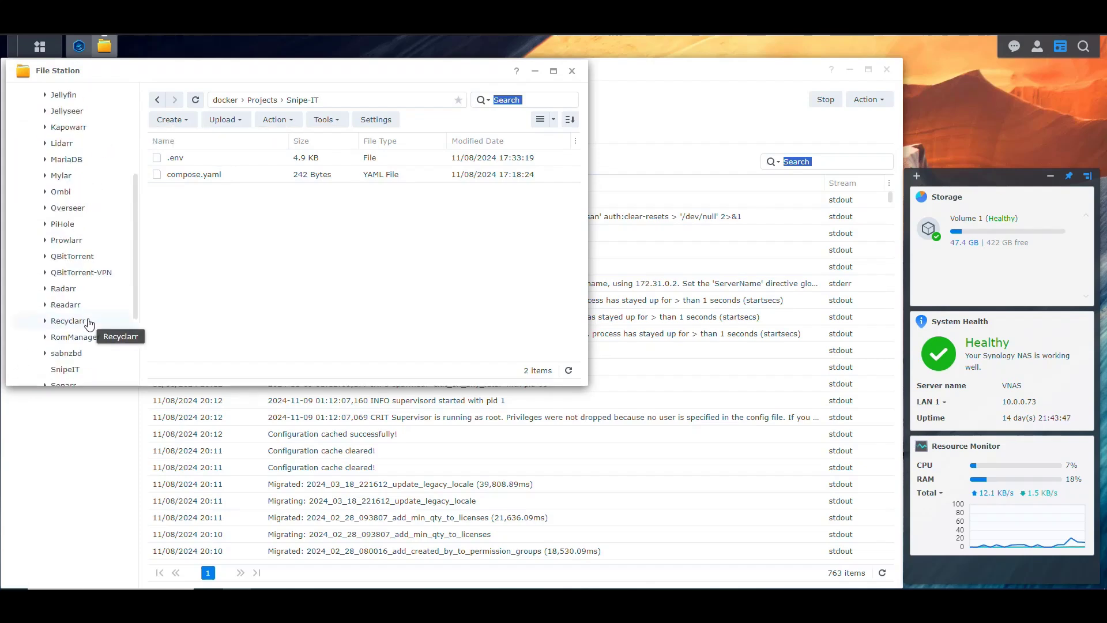
pyautogui.click(65, 368)
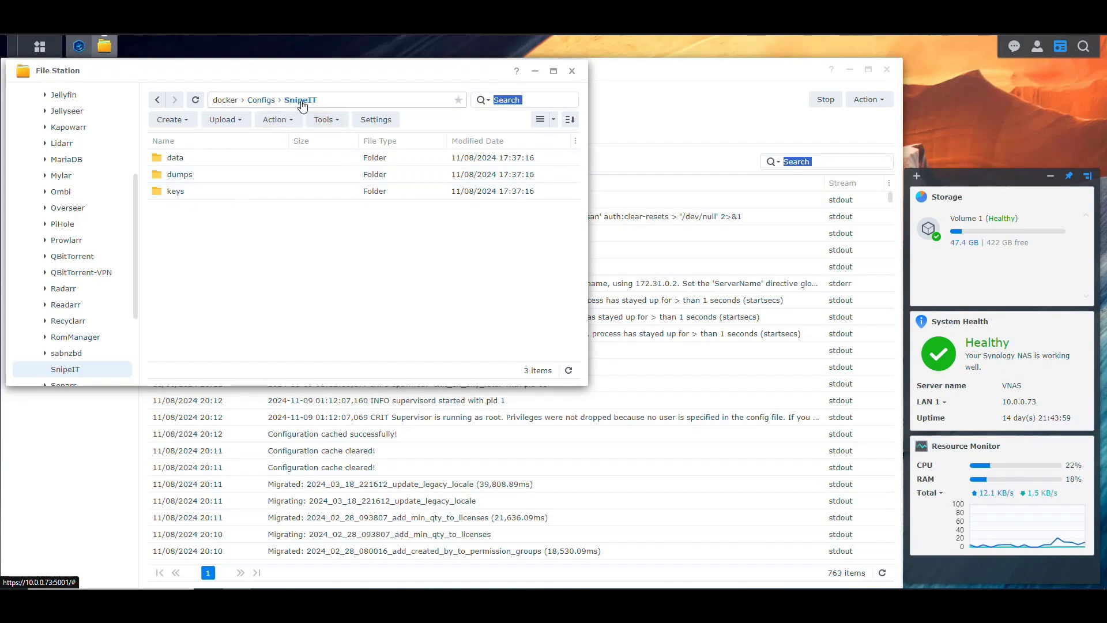
pyautogui.scroll(10, 70, 188)
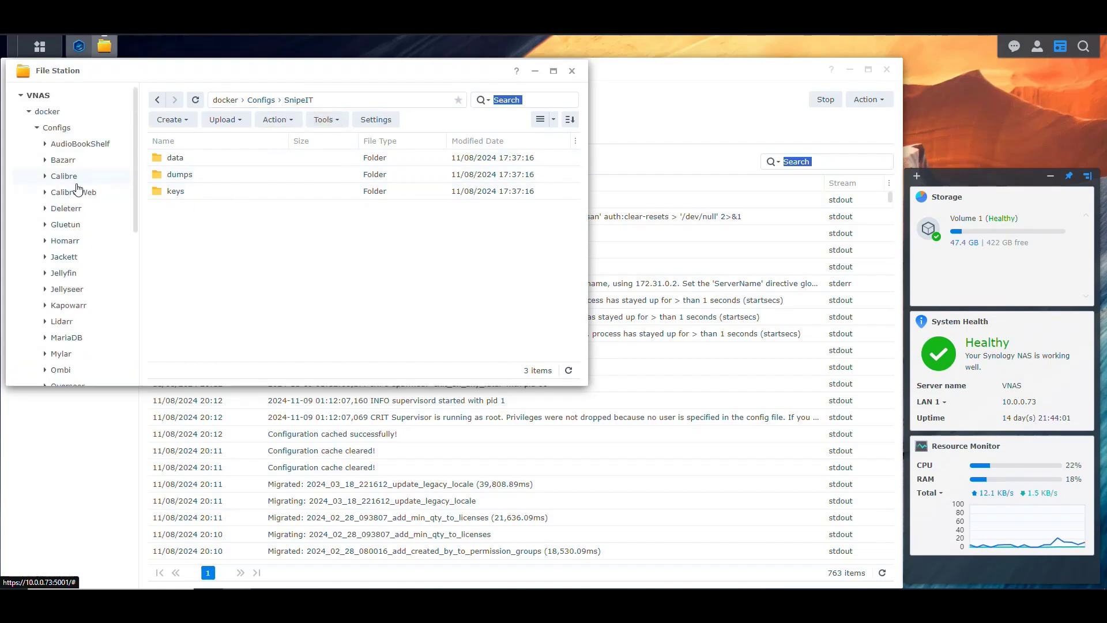
pyautogui.click(36, 129)
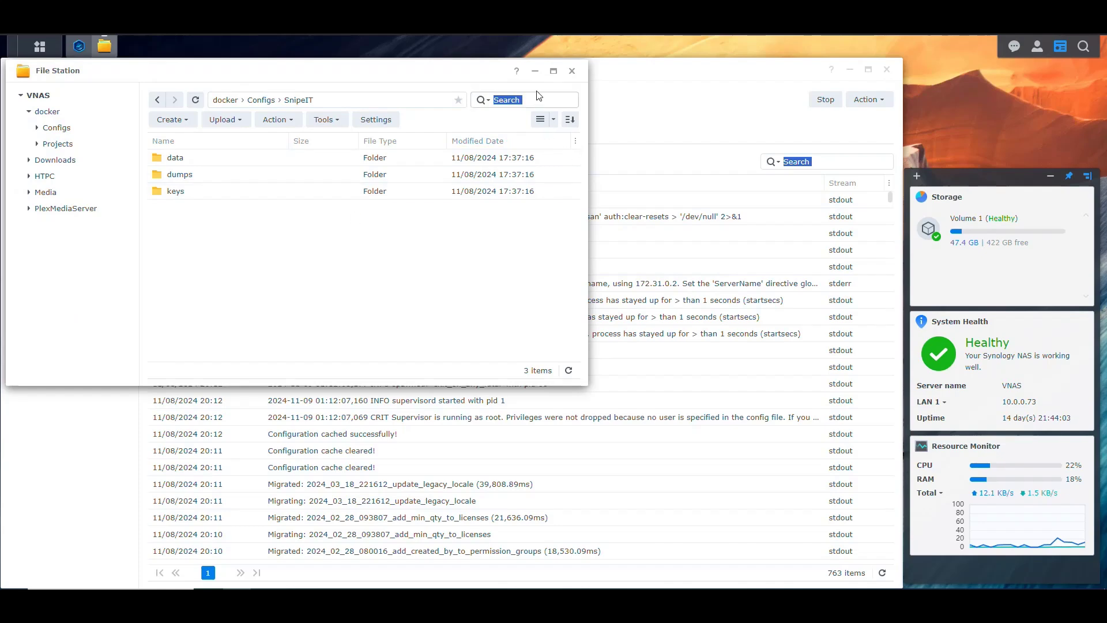
# Step: Open the snipe-it project's YAML Configurations tab in Container Manager
pyautogui.click(105, 47)
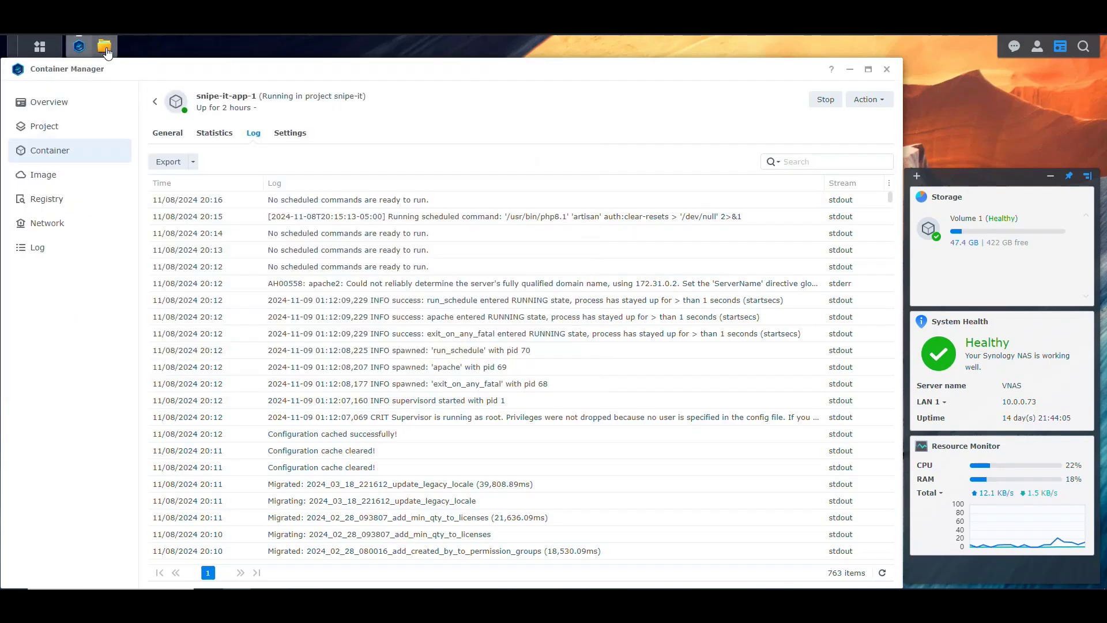
pyautogui.click(55, 132)
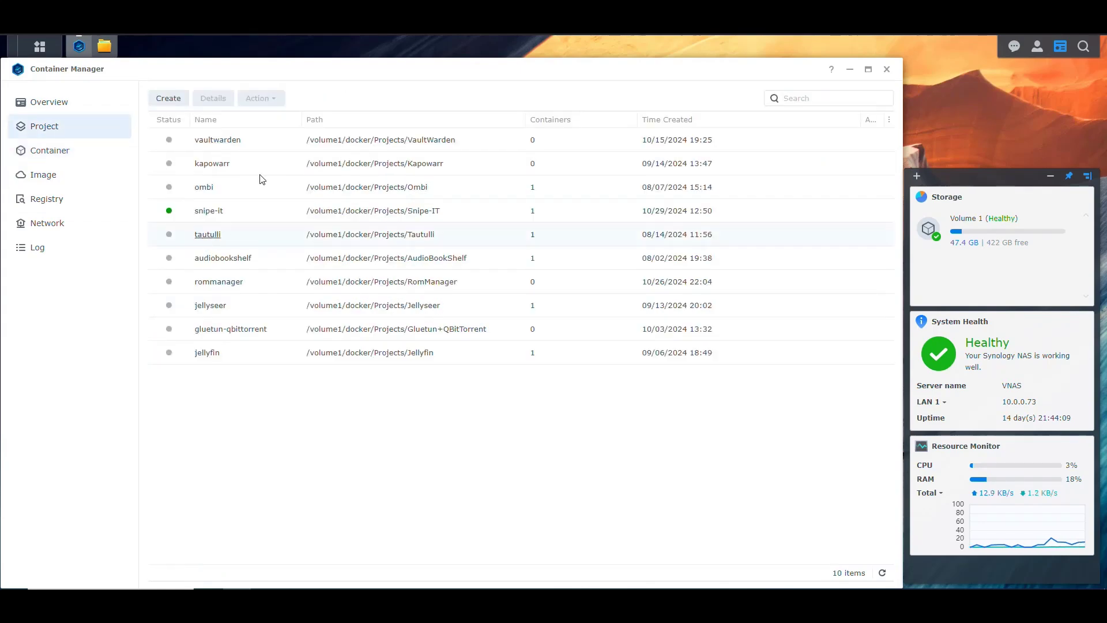
pyautogui.click(209, 211)
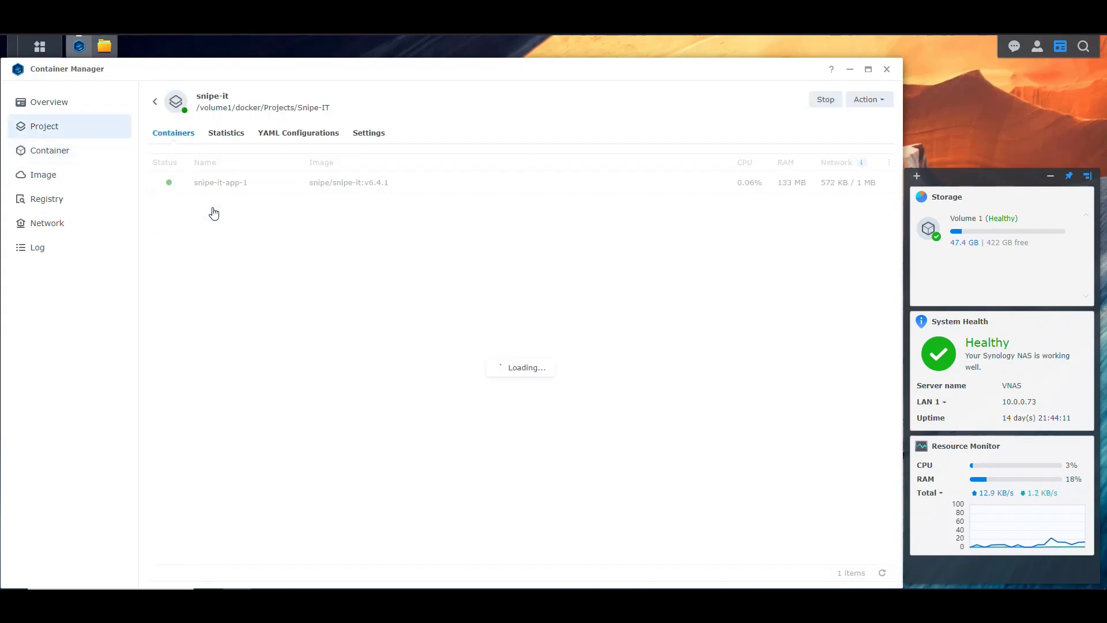
pyautogui.click(309, 136)
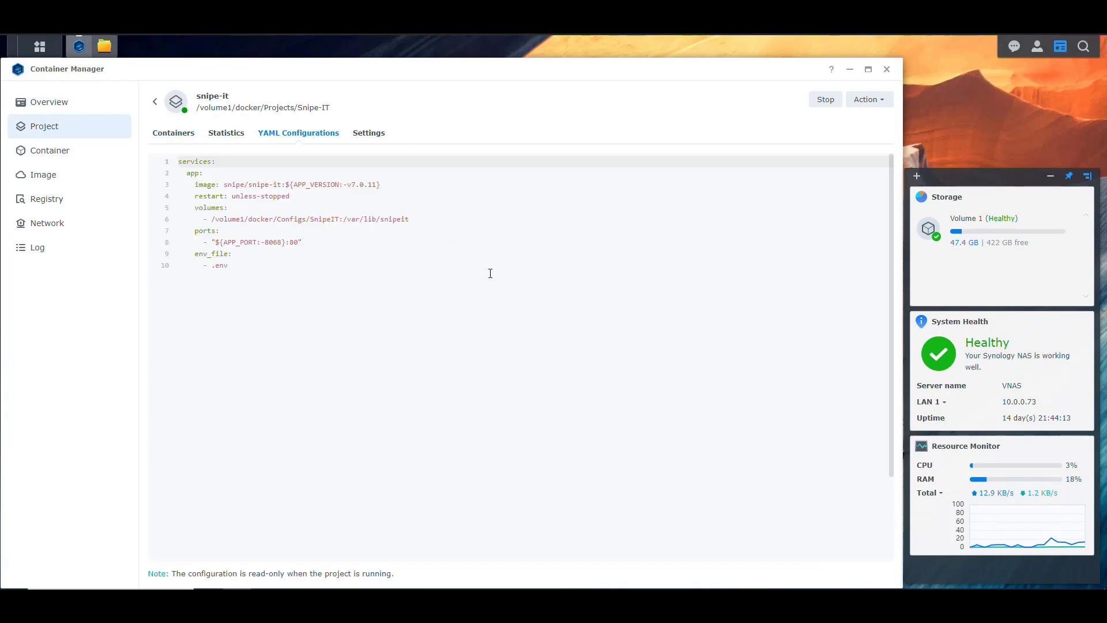
pyautogui.click(255, 268)
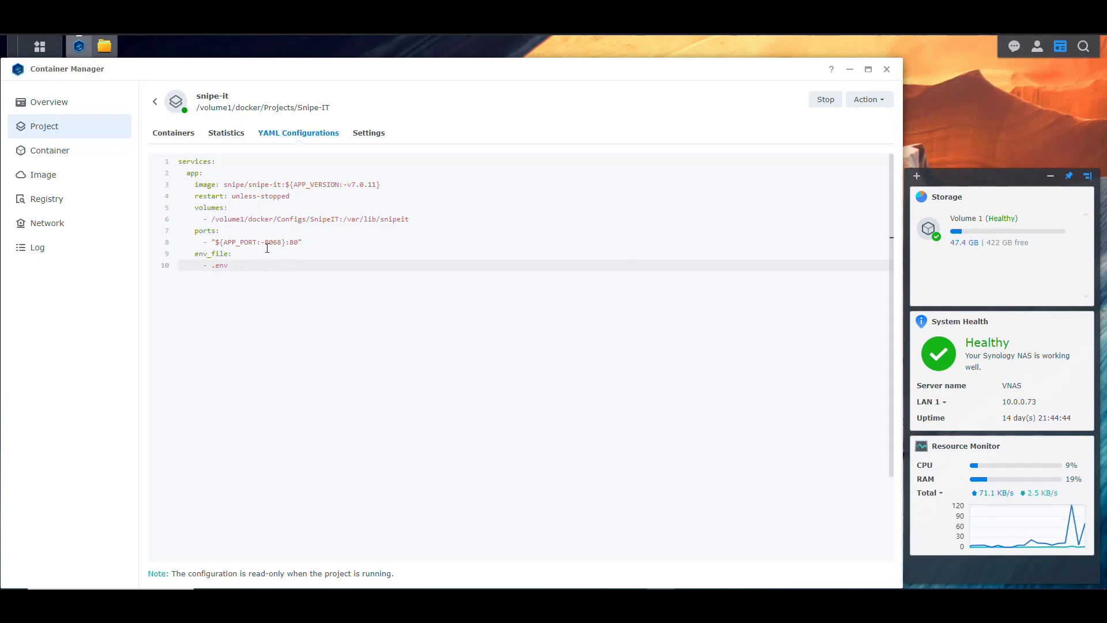
# Step: Highlight the image version variable, restart: unless-stopped, and the host and /var/lib/snipeit volume paths
pyautogui.moveTo(378, 185)
pyautogui.mouseDown()
pyautogui.moveTo(203, 185)
pyautogui.moveTo(382, 183)
pyautogui.mouseUp()
pyautogui.press('Up')
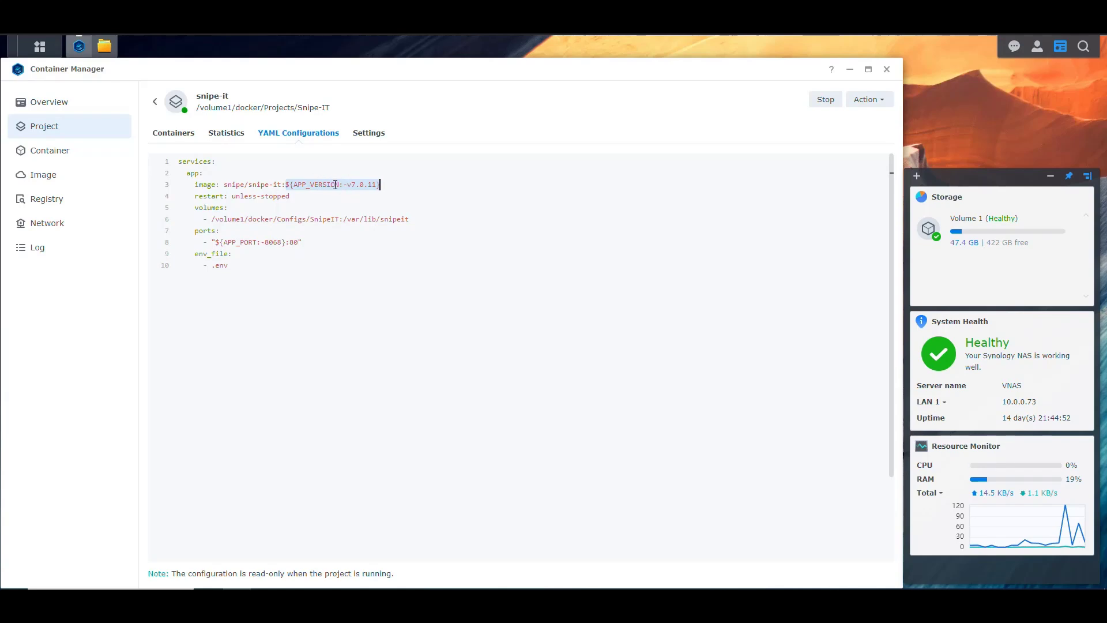
pyautogui.moveTo(293, 197); pyautogui.dragTo(195, 196)
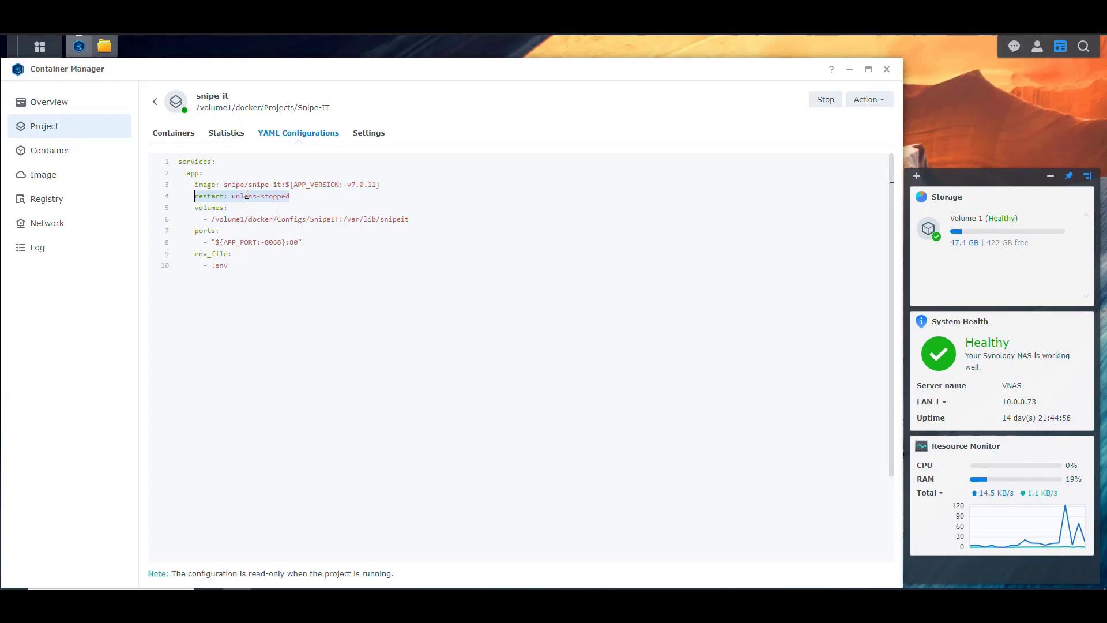
pyautogui.click(277, 198)
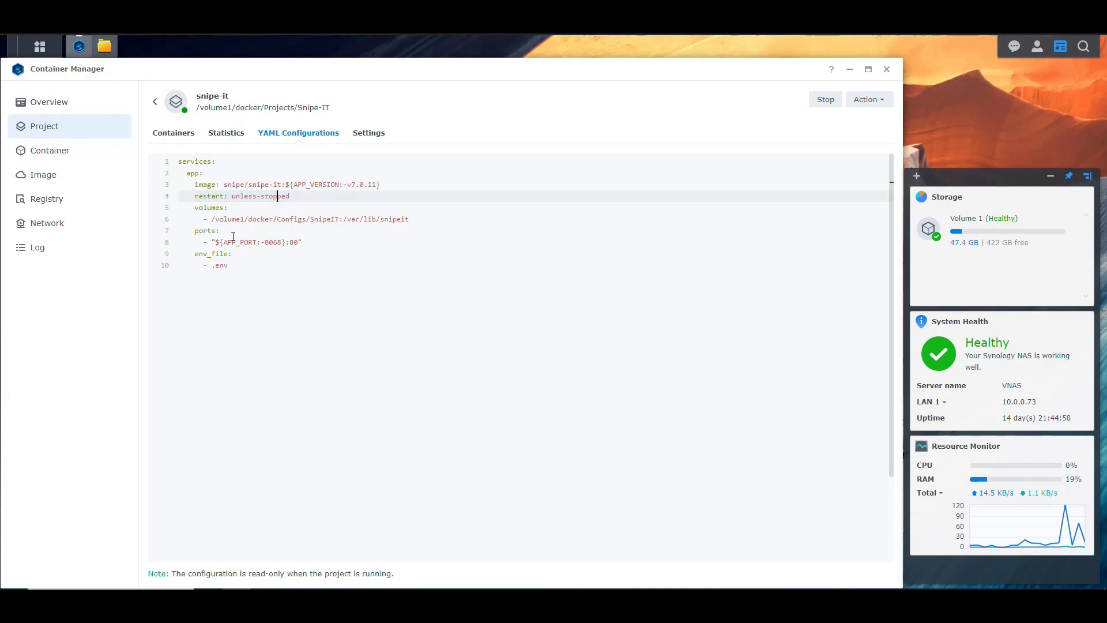
pyautogui.moveTo(341, 220); pyautogui.dragTo(214, 220)
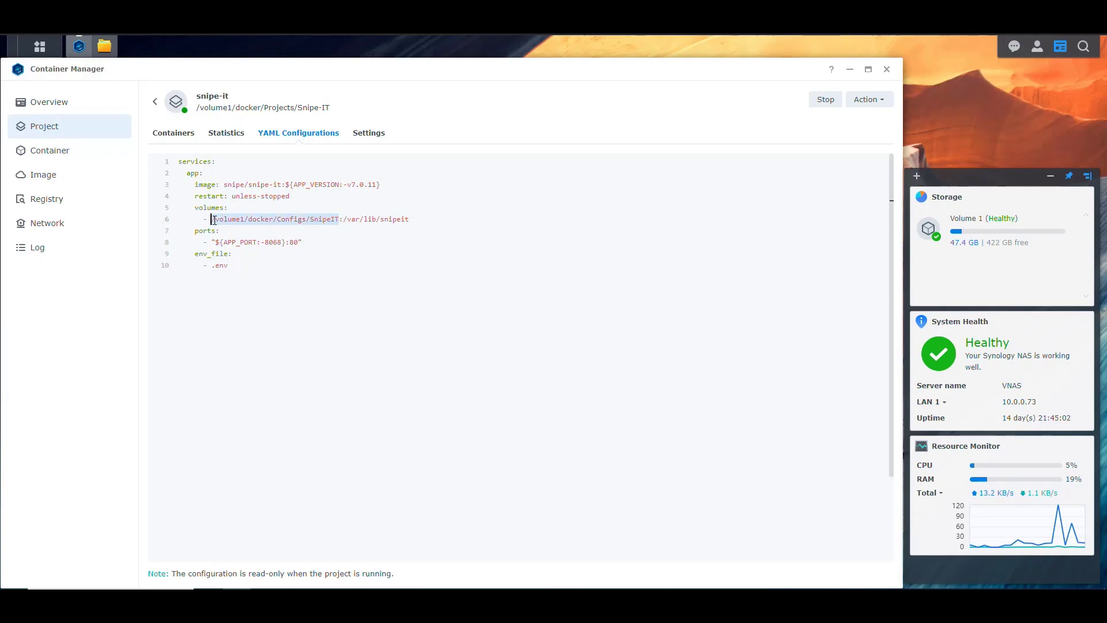
pyautogui.moveTo(411, 220); pyautogui.dragTo(343, 220)
pyautogui.click(414, 218)
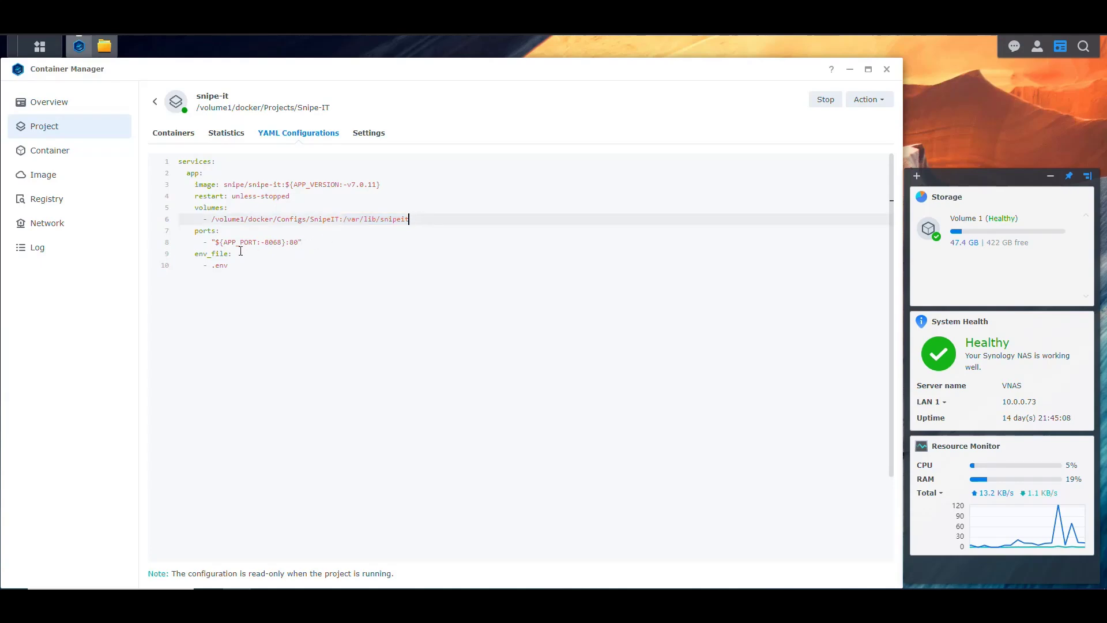
# Step: Highlight the ${APP_PORT:-8068}:80 port mapping and the env_file .env entry
pyautogui.click(207, 231)
pyautogui.moveTo(284, 243); pyautogui.dragTo(214, 242)
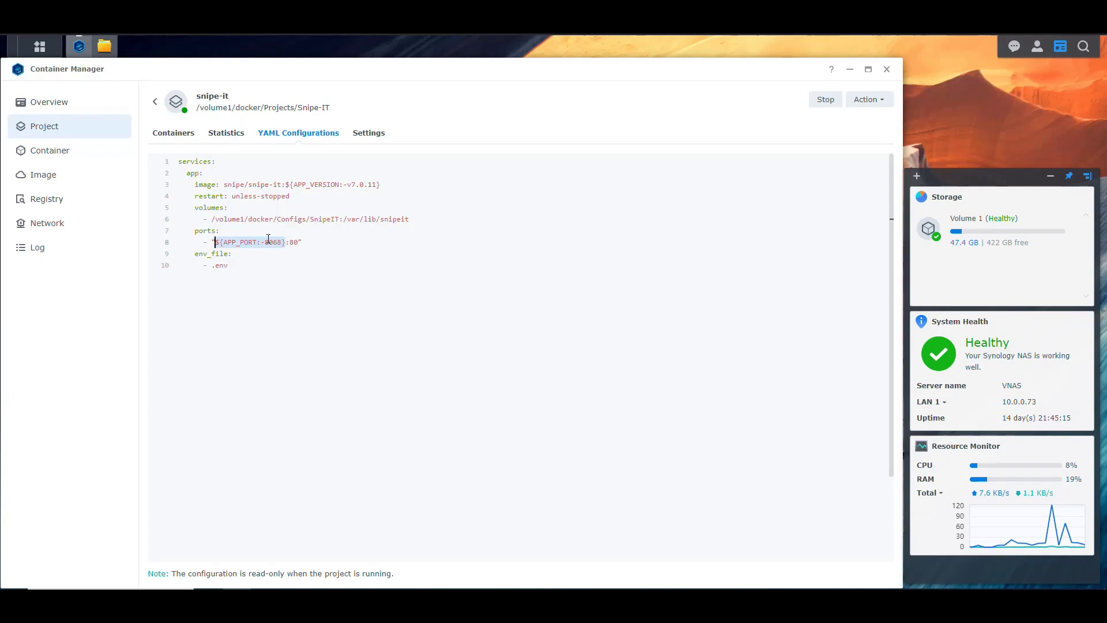
pyautogui.moveTo(300, 242); pyautogui.dragTo(290, 242)
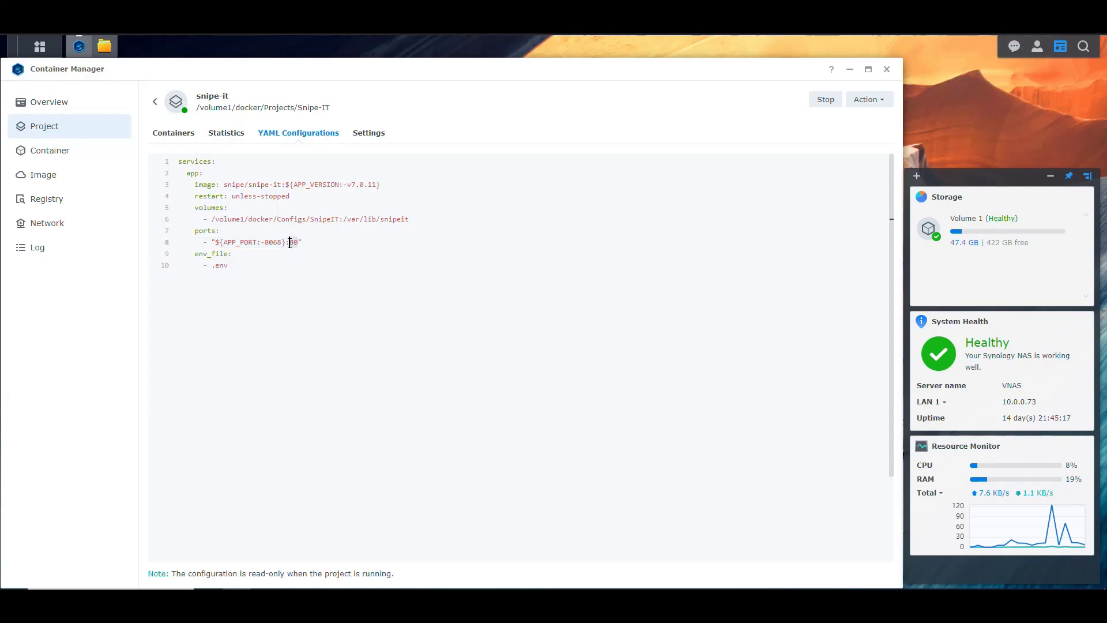
pyautogui.moveTo(232, 267); pyautogui.dragTo(193, 253)
pyautogui.click(237, 262)
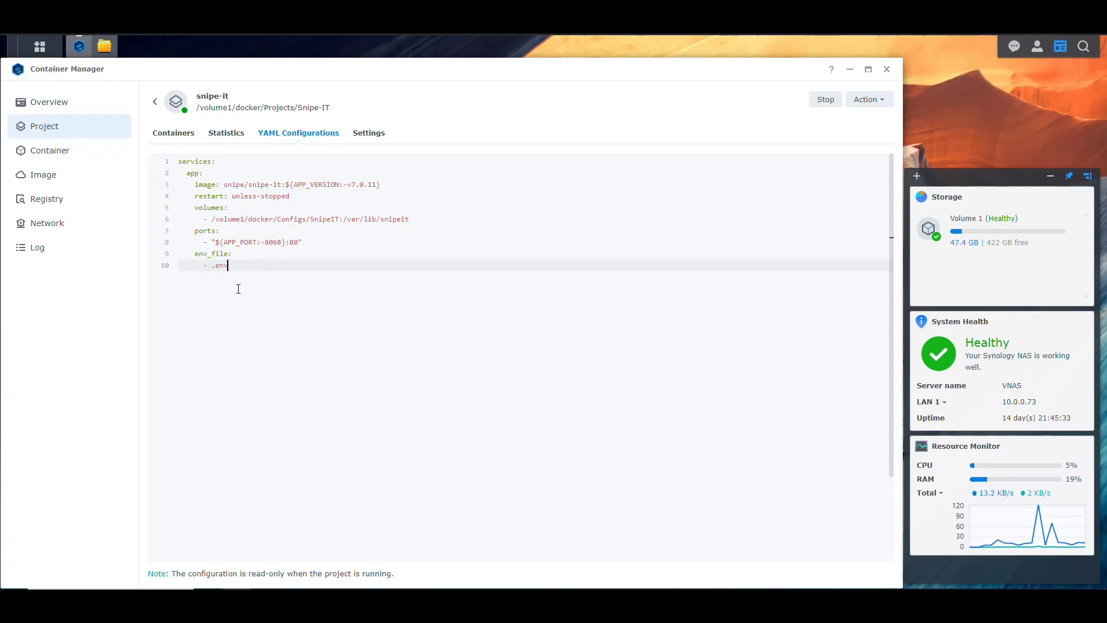
pyautogui.moveTo(238, 266); pyautogui.dragTo(195, 253)
pyautogui.click(242, 266)
pyautogui.moveTo(240, 266); pyautogui.dragTo(194, 254)
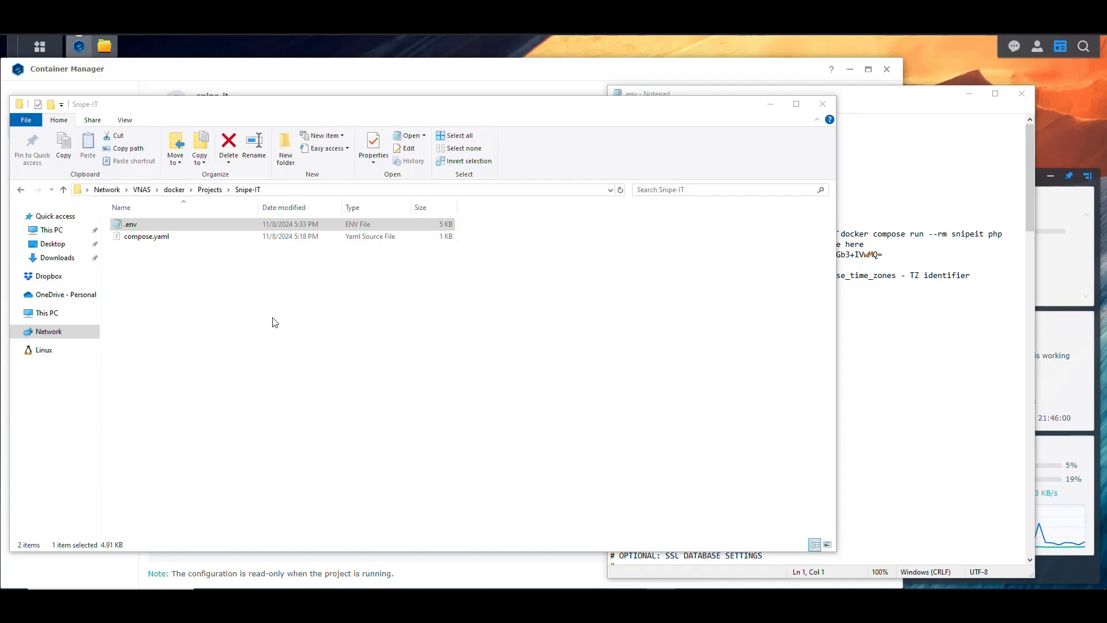
pyautogui.click(224, 310)
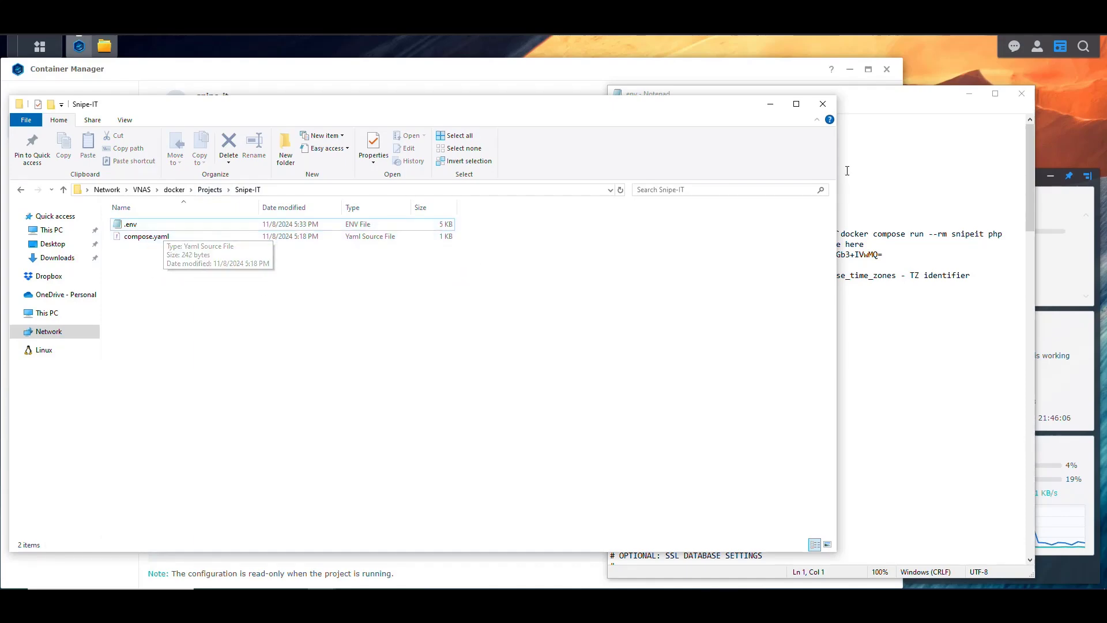
# Step: Minimize the Snipe-IT File Explorer window to bring the .env file in Notepad forward
pyautogui.click(771, 104)
pyautogui.click(846, 244)
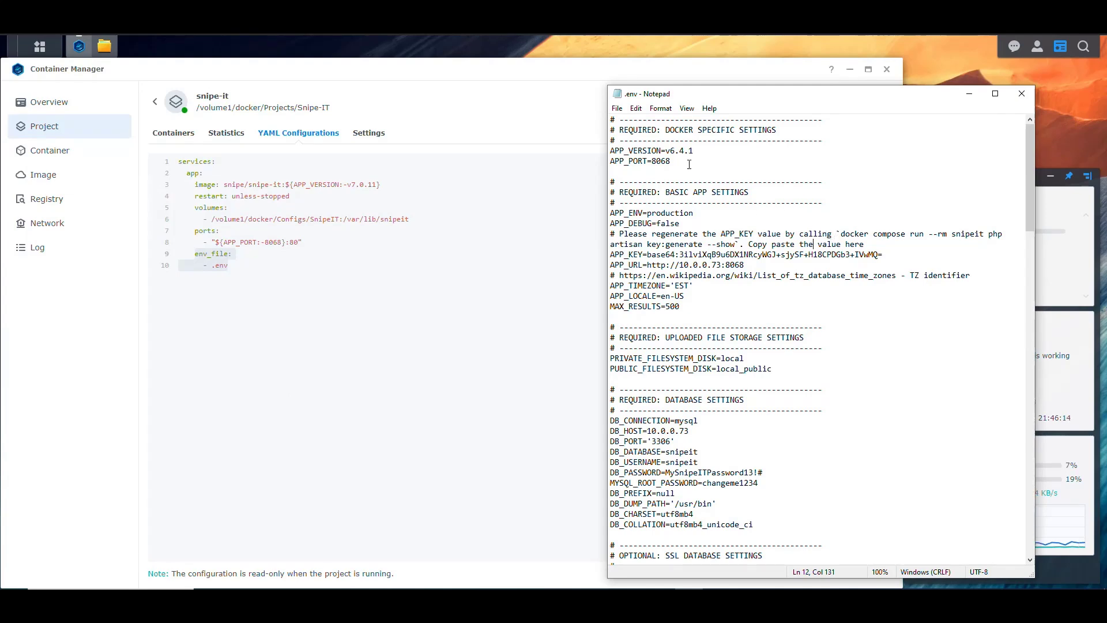
pyautogui.moveTo(694, 151); pyautogui.dragTo(666, 152)
pyautogui.click(707, 151)
pyautogui.moveTo(675, 162); pyautogui.dragTo(652, 163)
pyautogui.click(672, 162)
pyautogui.moveTo(671, 162); pyautogui.dragTo(656, 164)
pyautogui.scroll(-2, 743, 165)
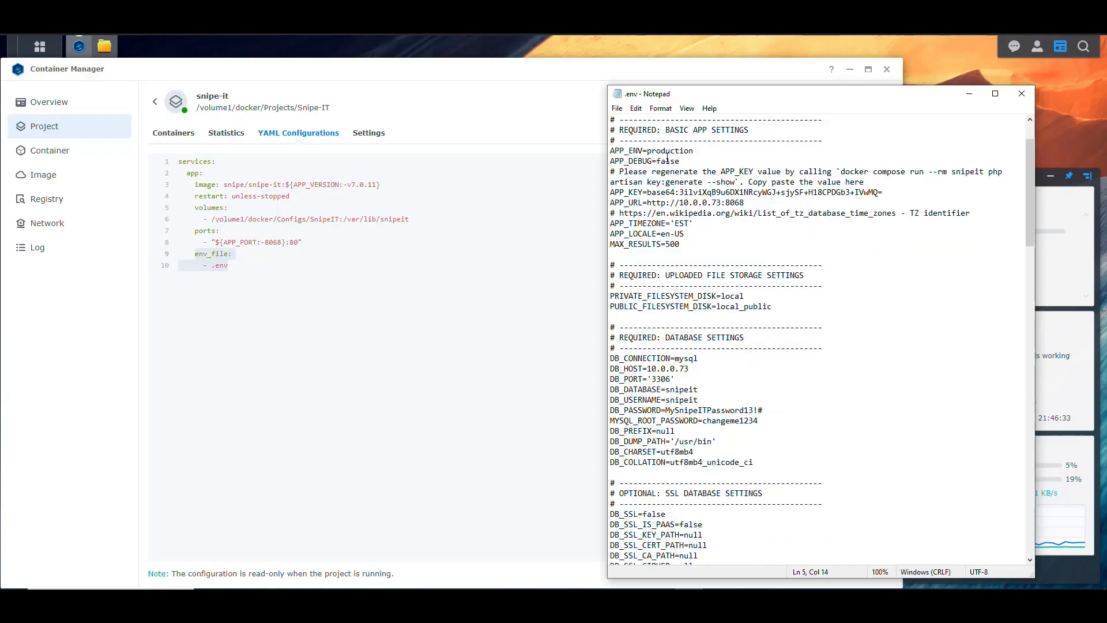
pyautogui.moveTo(695, 150); pyautogui.dragTo(648, 151)
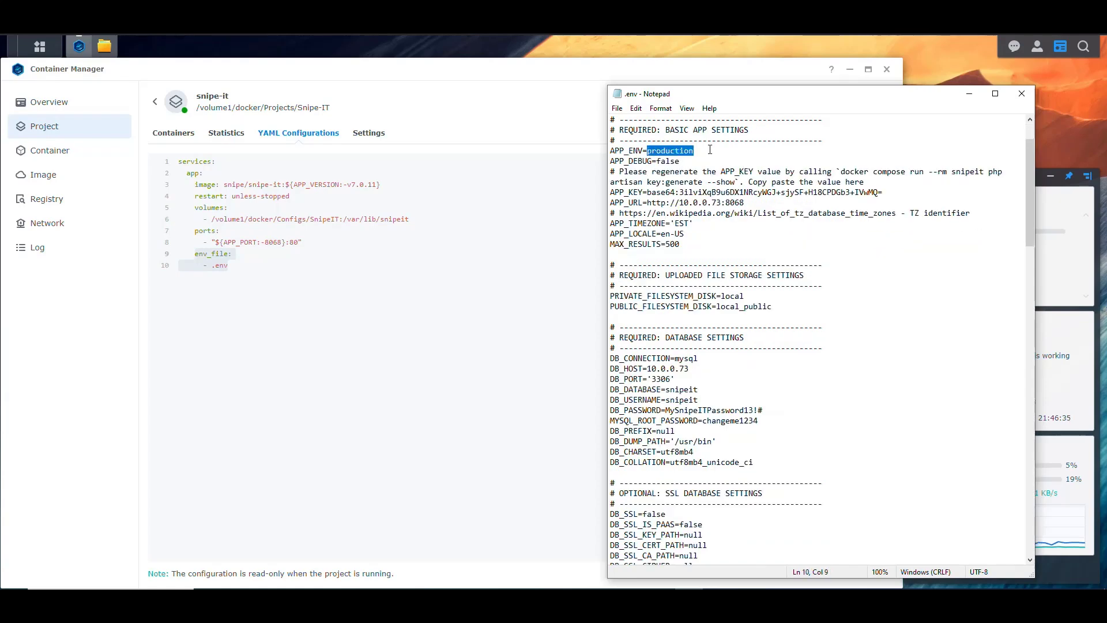
pyautogui.click(708, 158)
pyautogui.hotkey('shift', 'Left')
pyautogui.hotkey('shift', 'Left')
pyautogui.hotkey('shift', 'Left')
pyautogui.hotkey('shift', 'Left')
pyautogui.hotkey('shift', 'Left')
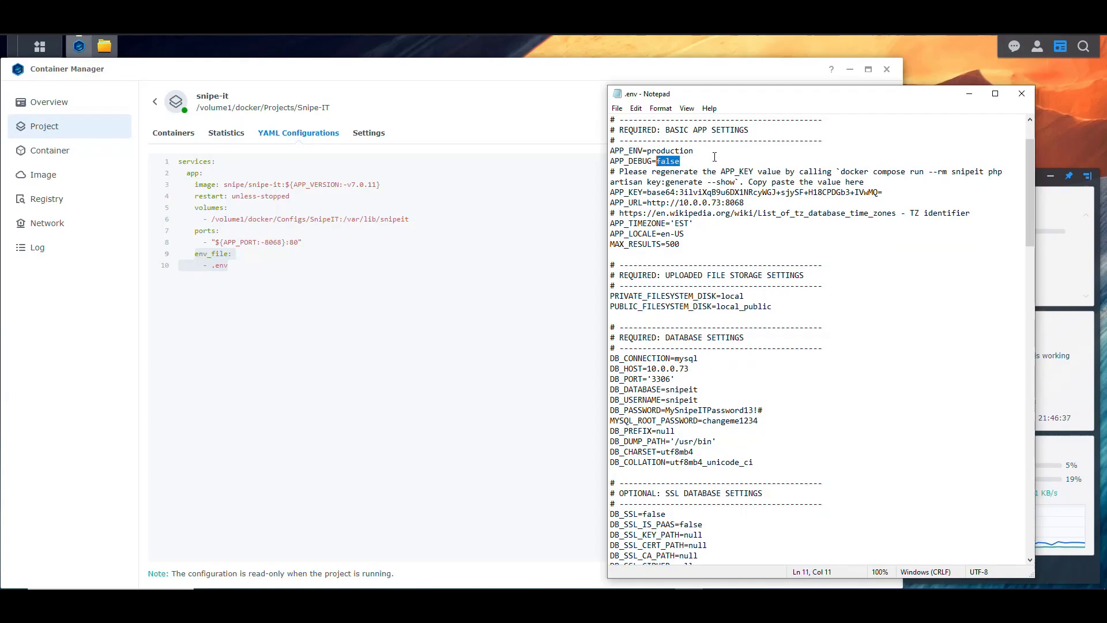
pyautogui.click(739, 142)
pyautogui.click(753, 172)
pyautogui.hotkey('shift', 'Left')
pyautogui.hotkey('shift', 'Left')
pyautogui.hotkey('shift', 'Left')
pyautogui.hotkey('shift', 'Left')
pyautogui.hotkey('shift', 'Left')
pyautogui.hotkey('shift', 'Left')
pyautogui.hotkey('shift', 'Left')
pyautogui.moveTo(841, 172); pyautogui.dragTo(1008, 176)
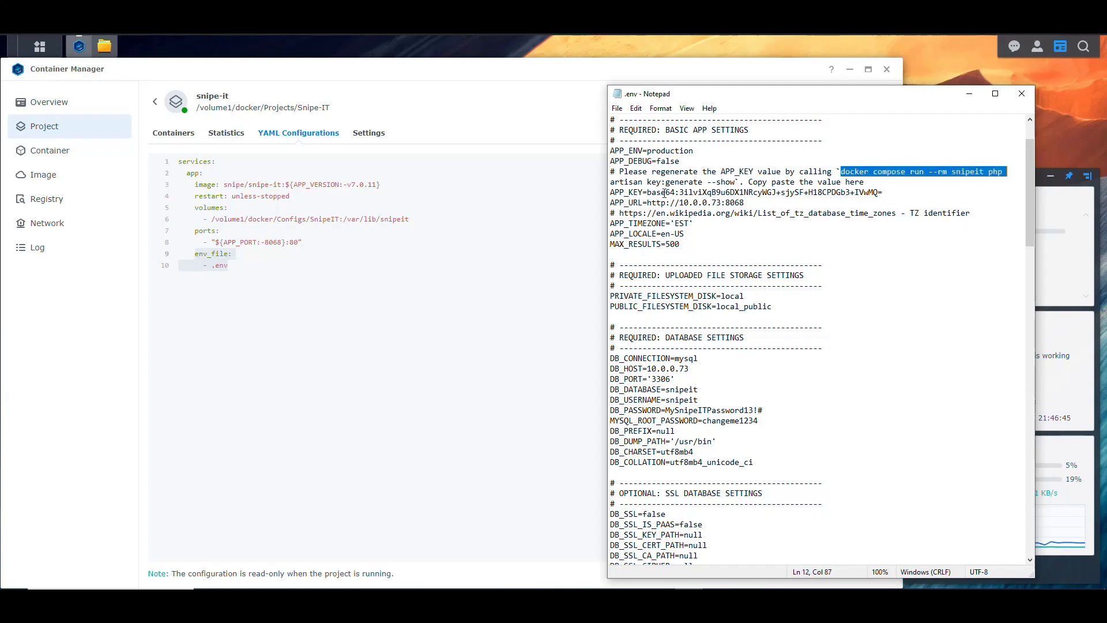
pyautogui.click(648, 192)
pyautogui.hotkey('shift', 'End')
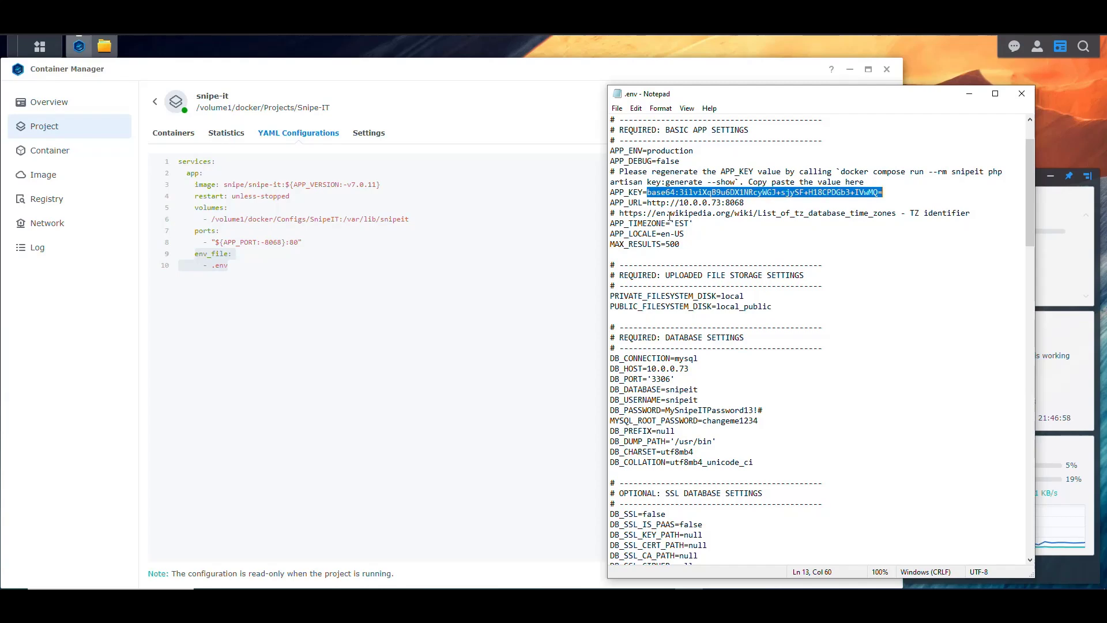
pyautogui.click(721, 203)
pyautogui.moveTo(721, 203); pyautogui.dragTo(679, 203)
pyautogui.scroll(-1, 681, 203)
pyautogui.scroll(3, 721, 221)
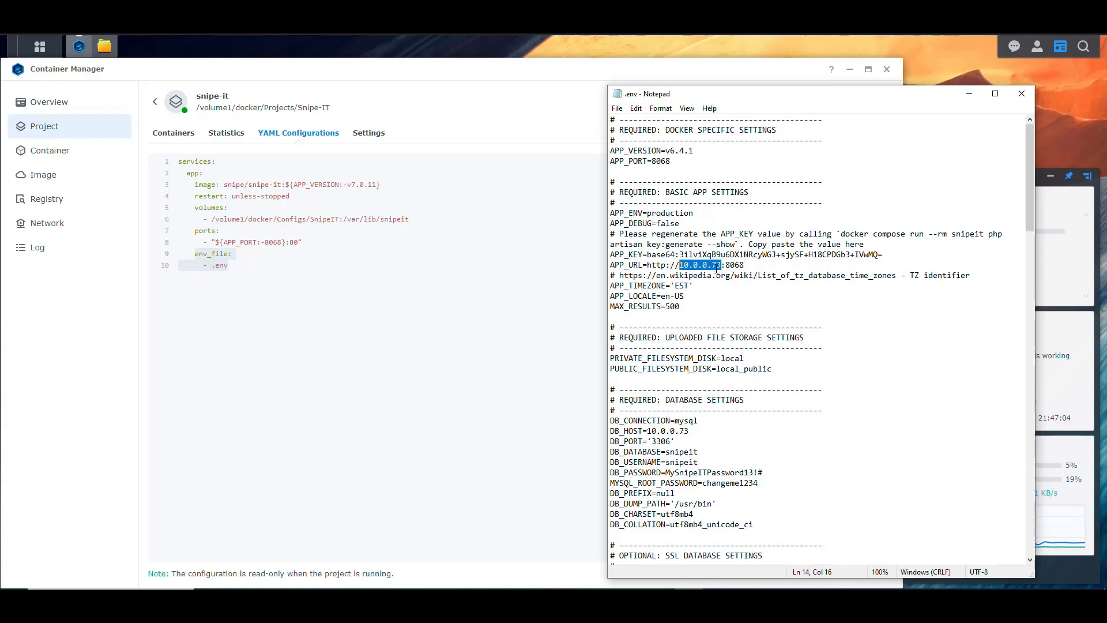
pyautogui.moveTo(745, 265); pyautogui.dragTo(725, 266)
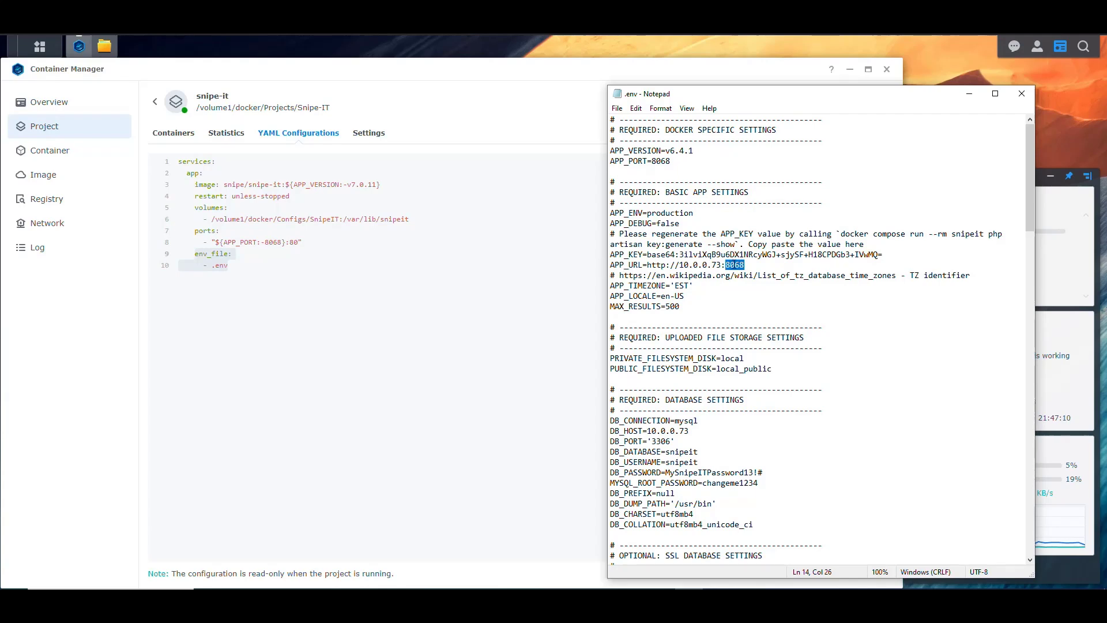
pyautogui.scroll(-1, 761, 231)
pyautogui.click(646, 252)
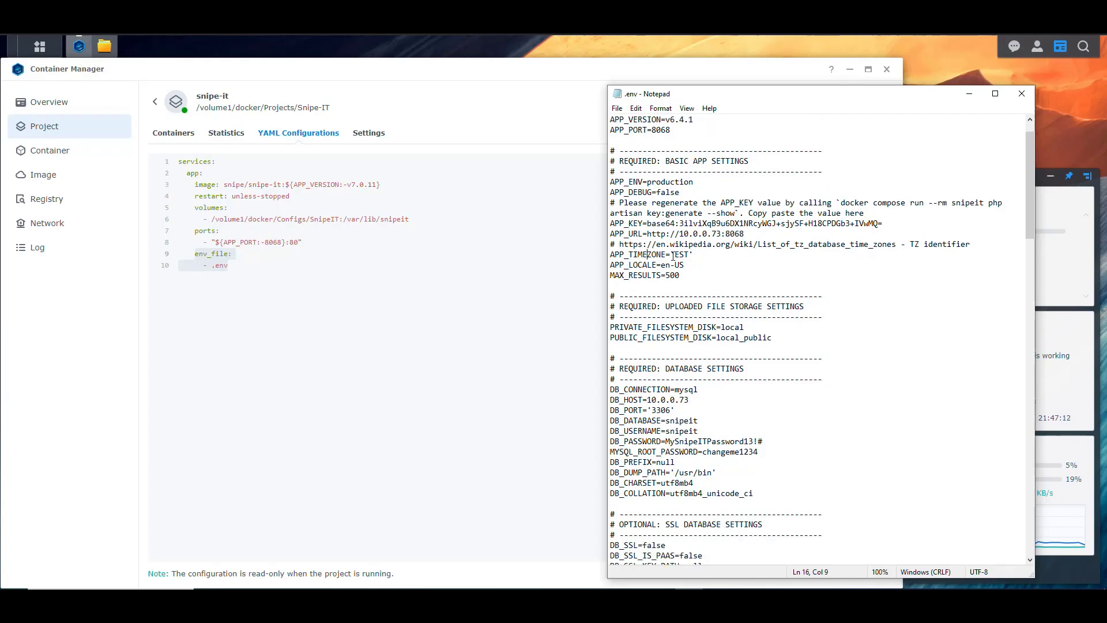
pyautogui.moveTo(690, 254); pyautogui.dragTo(675, 255)
pyautogui.moveTo(895, 245); pyautogui.dragTo(621, 245)
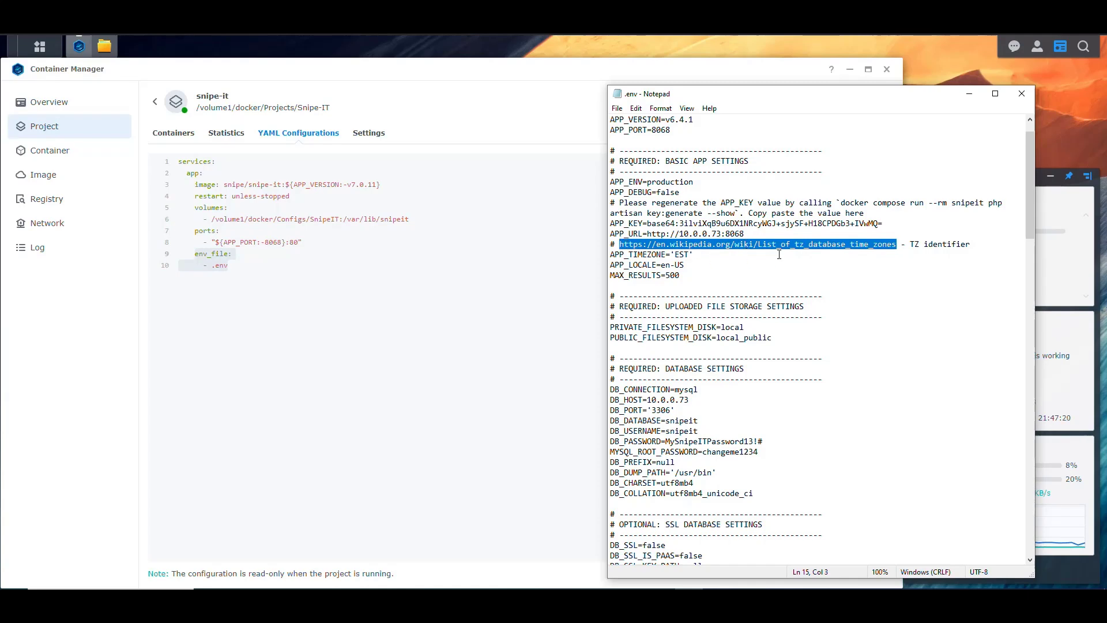
pyautogui.click(783, 224)
pyautogui.scroll(-3, 789, 214)
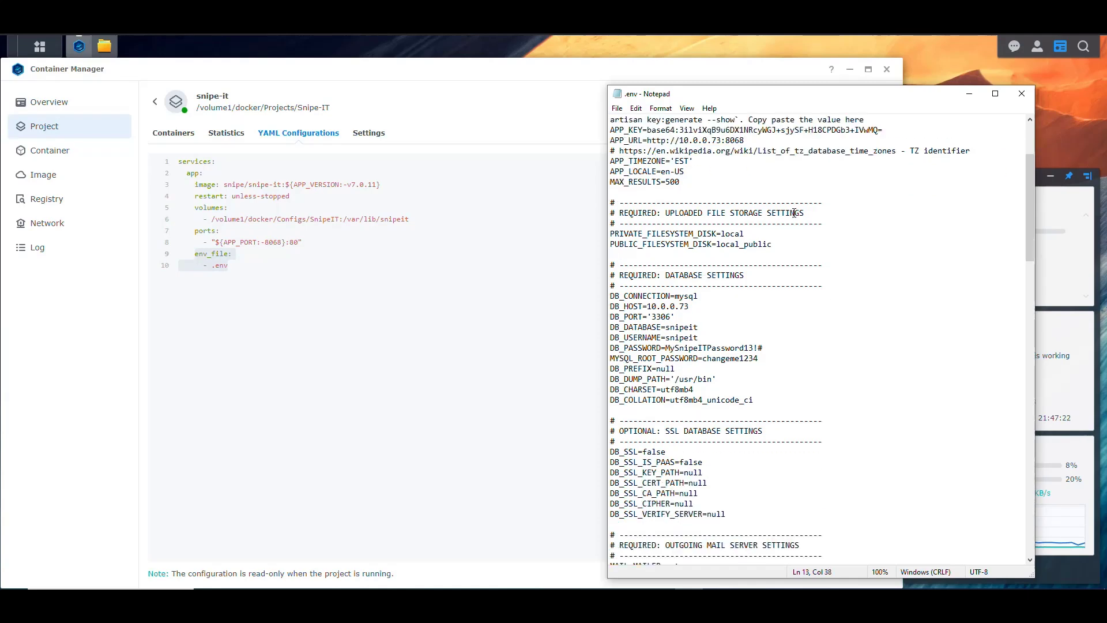
pyautogui.scroll(-2, 795, 213)
pyautogui.scroll(-2, 805, 199)
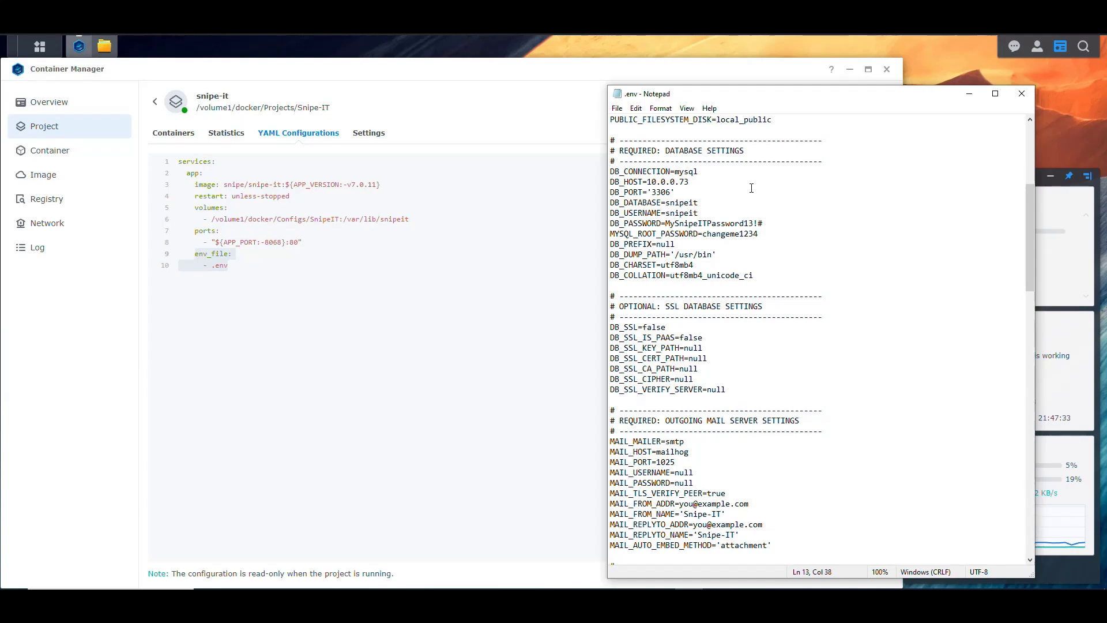
pyautogui.moveTo(689, 181); pyautogui.dragTo(650, 193)
pyautogui.click(703, 191)
pyautogui.click(689, 192)
pyautogui.moveTo(610, 202); pyautogui.dragTo(667, 212)
pyautogui.click(706, 213)
pyautogui.moveTo(765, 225); pyautogui.dragTo(667, 224)
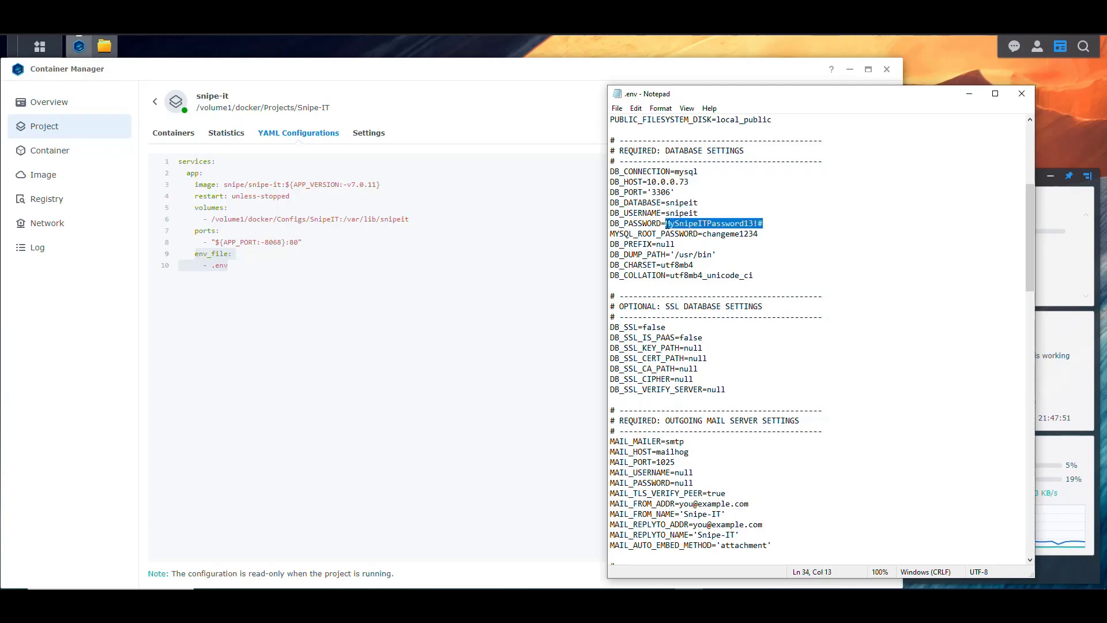
pyautogui.click(767, 223)
pyautogui.moveTo(765, 224); pyautogui.dragTo(667, 223)
pyautogui.moveTo(758, 235); pyautogui.dragTo(703, 237)
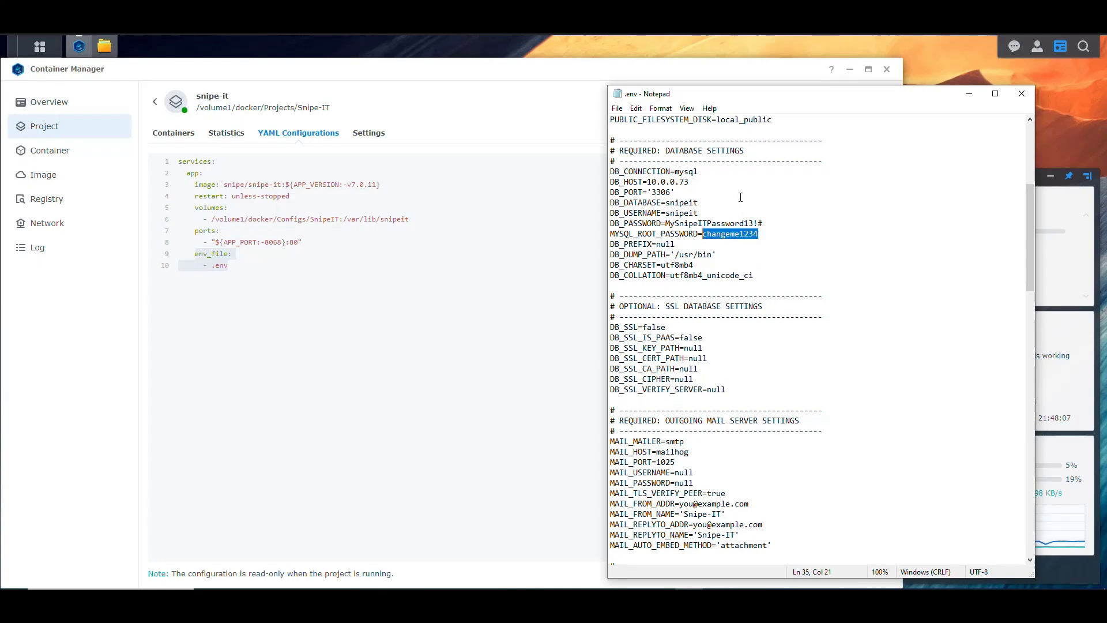
# Step: Scroll down the .env file and highlight the MAIL_ outgoing mail settings block
pyautogui.scroll(-7, 738, 197)
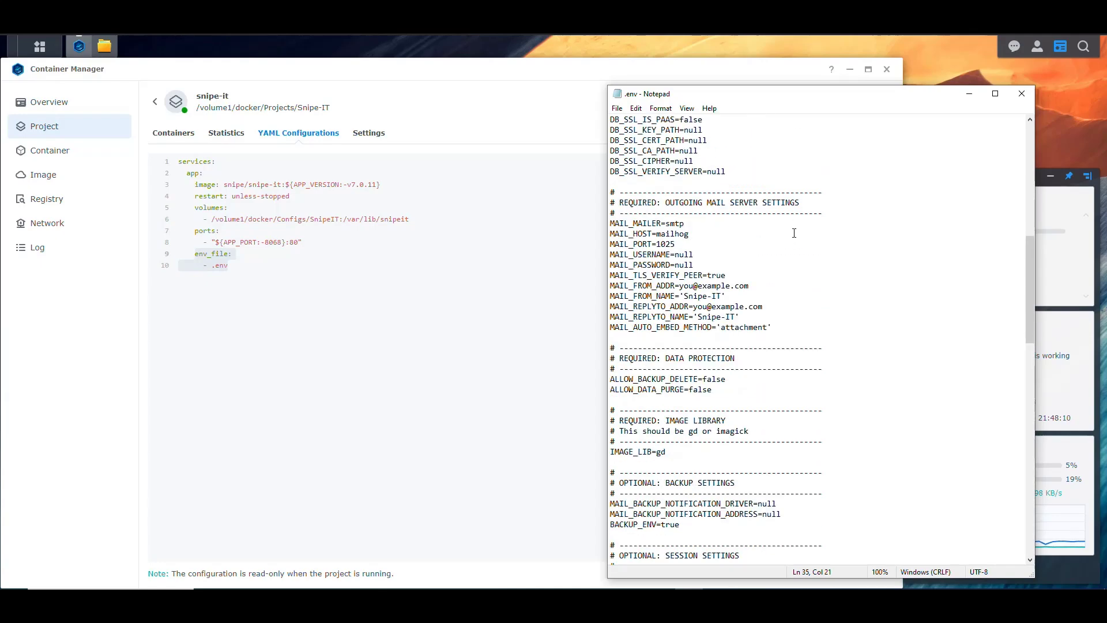
pyautogui.scroll(-2, 794, 233)
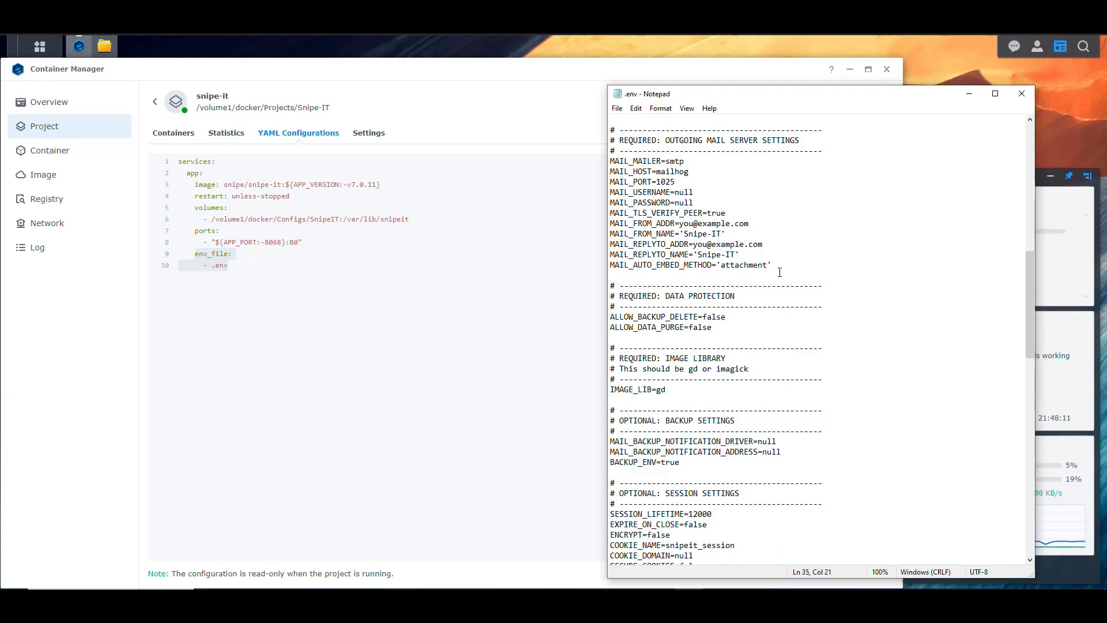
pyautogui.moveTo(775, 270); pyautogui.dragTo(611, 162)
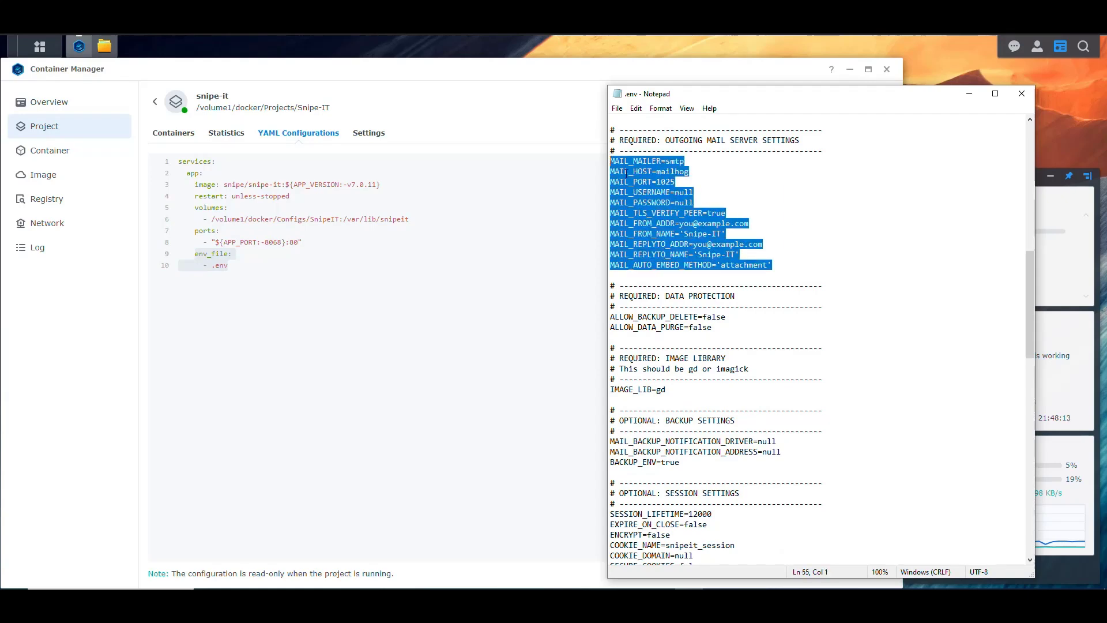
pyautogui.click(717, 201)
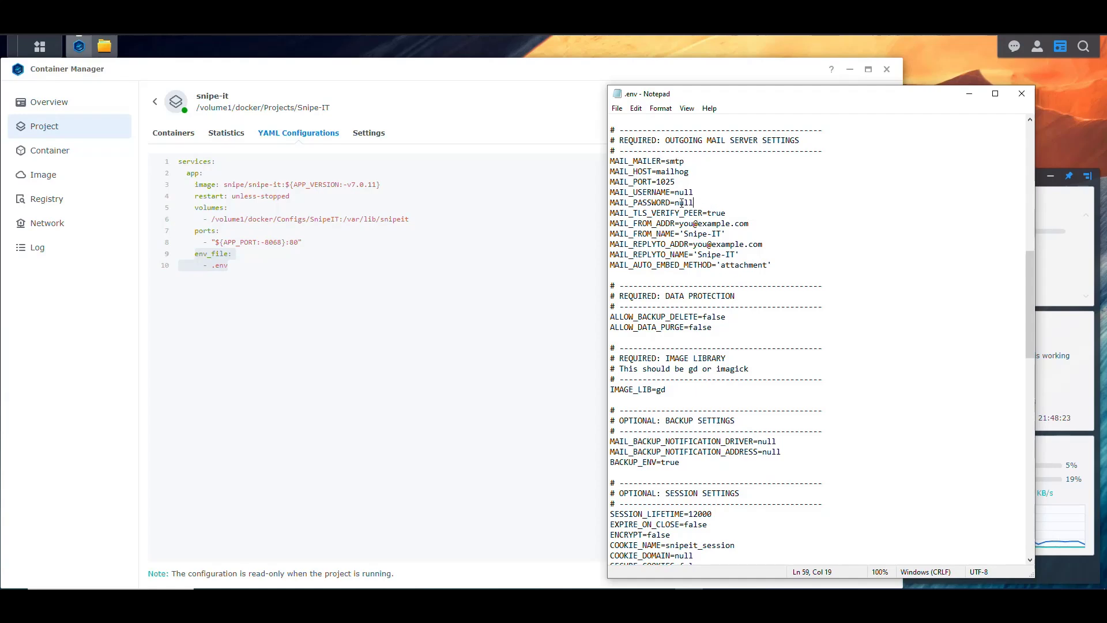
# Step: Scroll through the session, cache and misc settings, then close Notepad
pyautogui.scroll(-4, 747, 209)
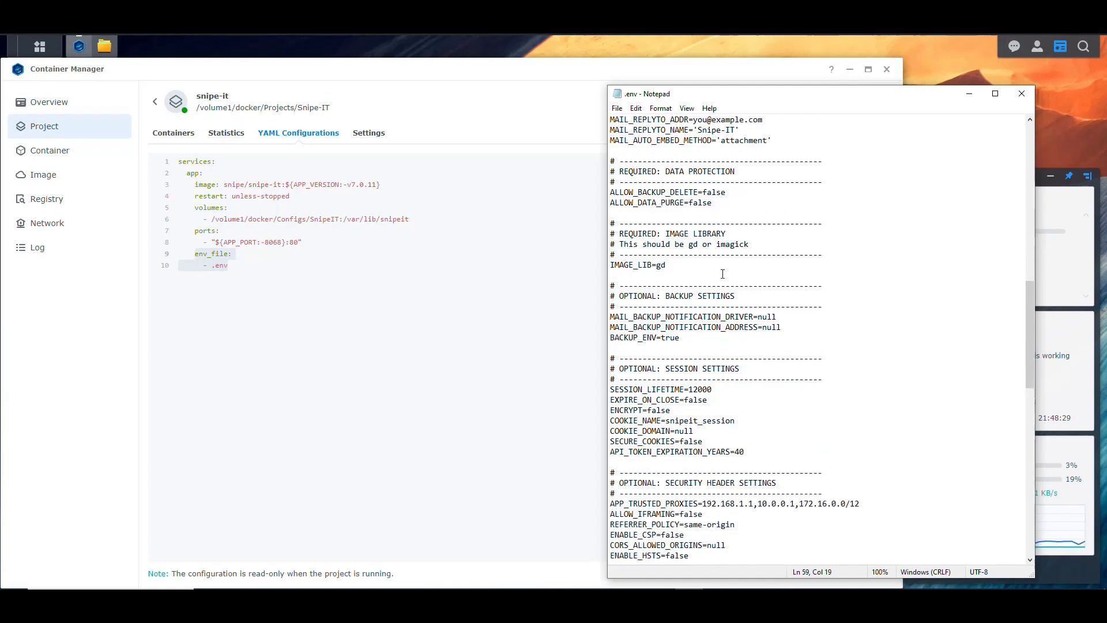
pyautogui.scroll(-1, 721, 233)
pyautogui.scroll(-4, 731, 286)
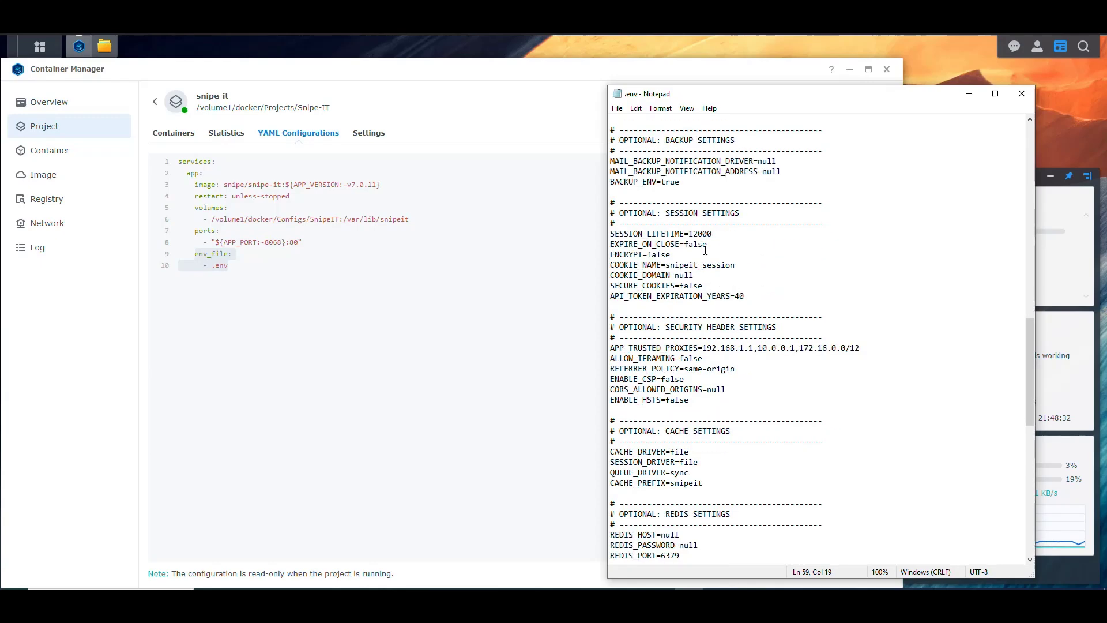
pyautogui.scroll(-3, 715, 242)
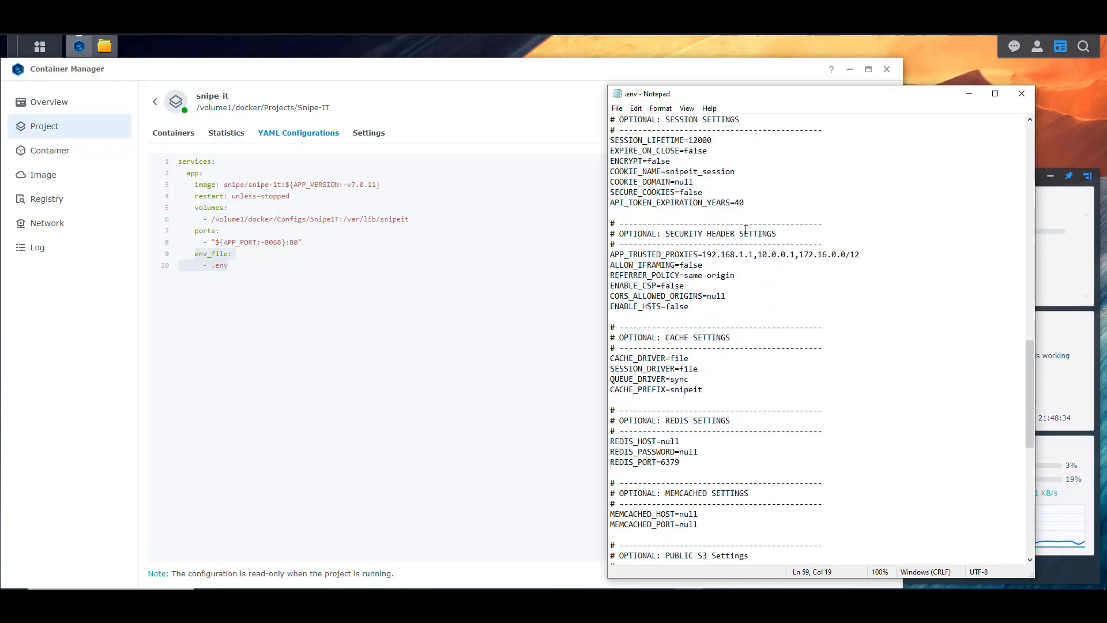
pyautogui.scroll(-3, 729, 265)
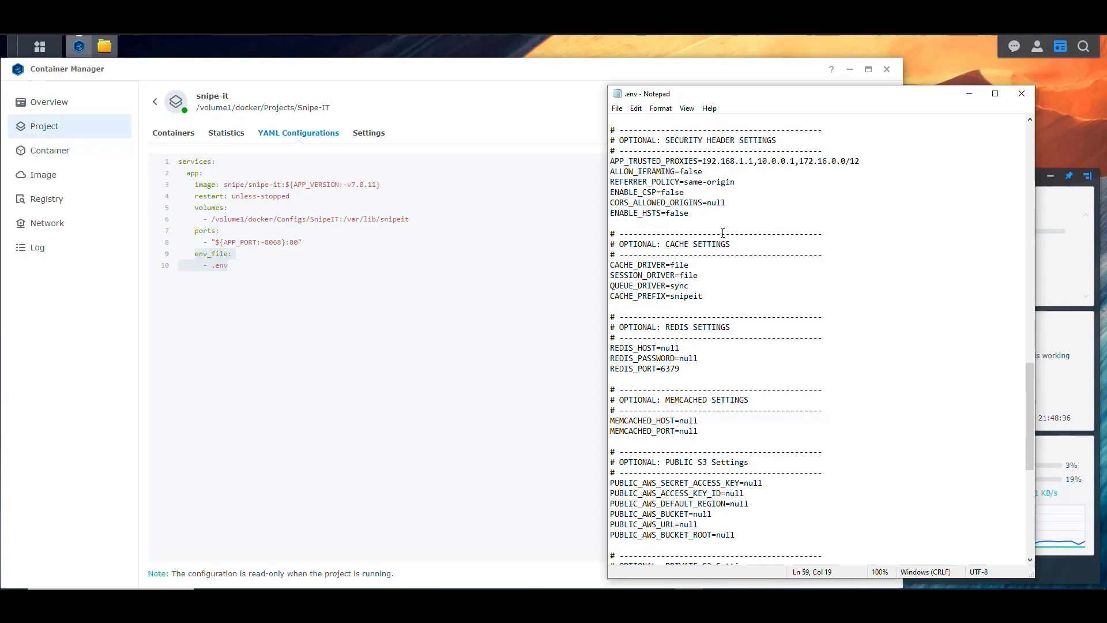
pyautogui.scroll(-4, 721, 244)
pyautogui.scroll(-7, 750, 271)
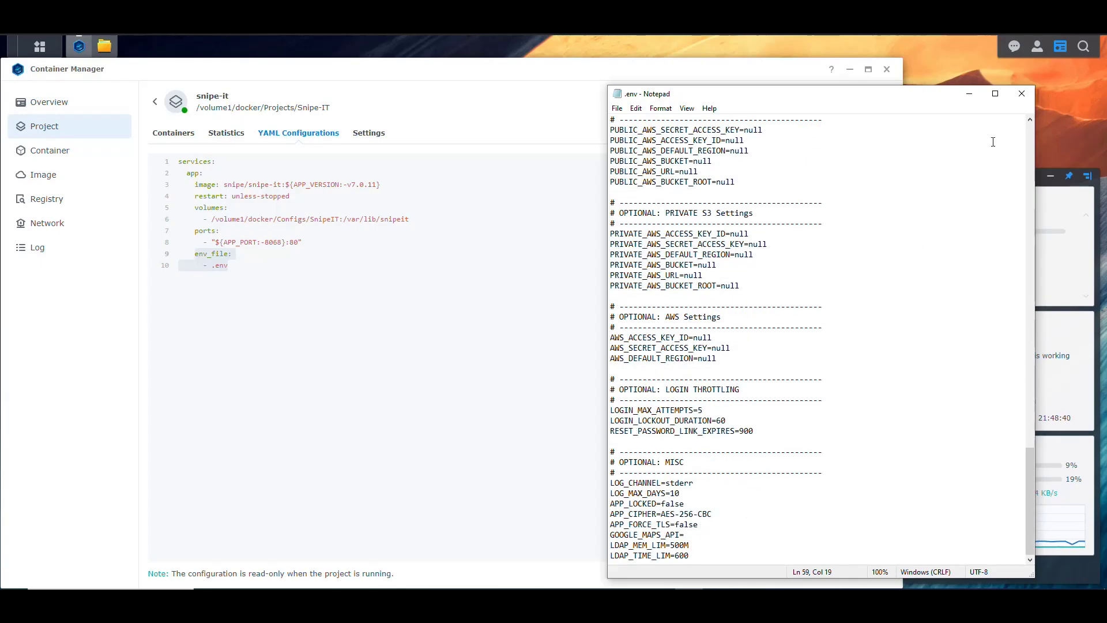
pyautogui.click(1022, 94)
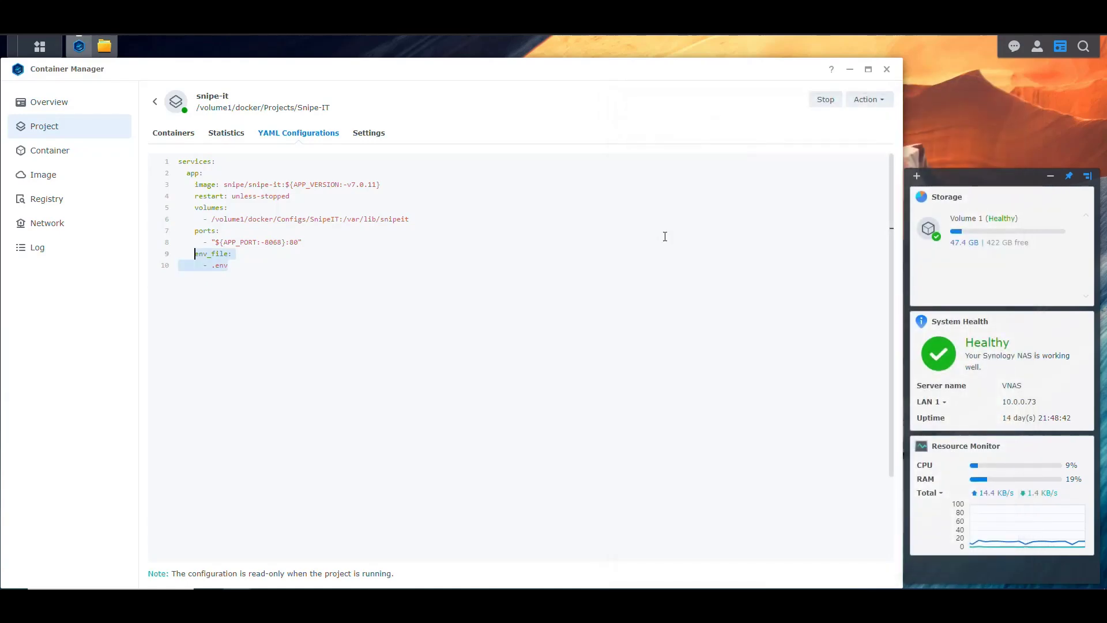
# Step: Highlight the env_file: .env entry in the snipe-it project's YAML
pyautogui.click(377, 313)
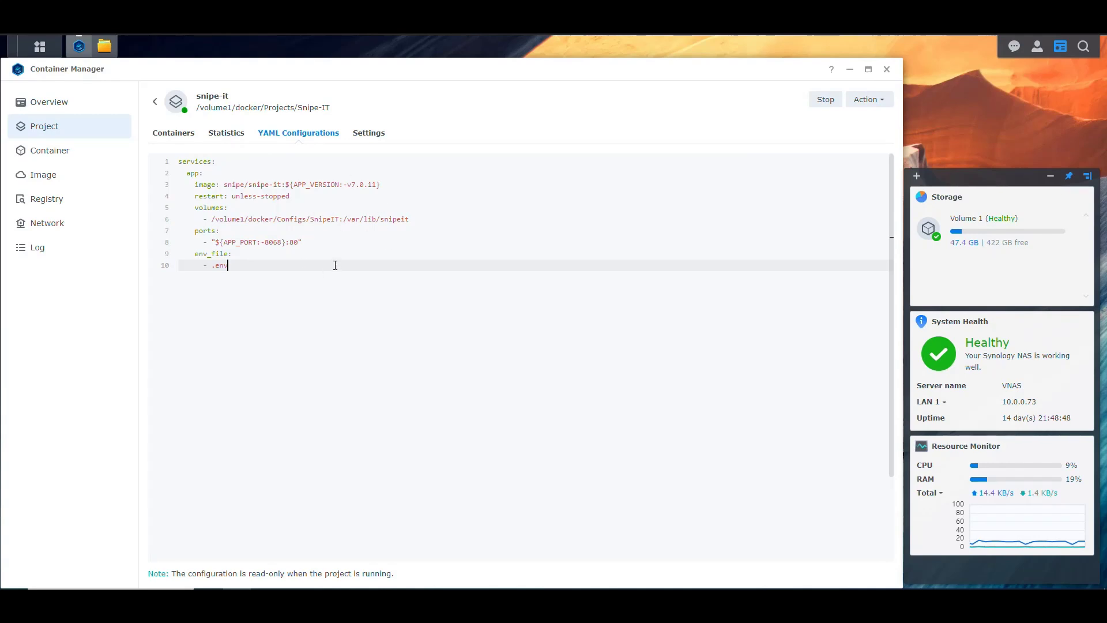
pyautogui.moveTo(235, 272); pyautogui.dragTo(194, 254)
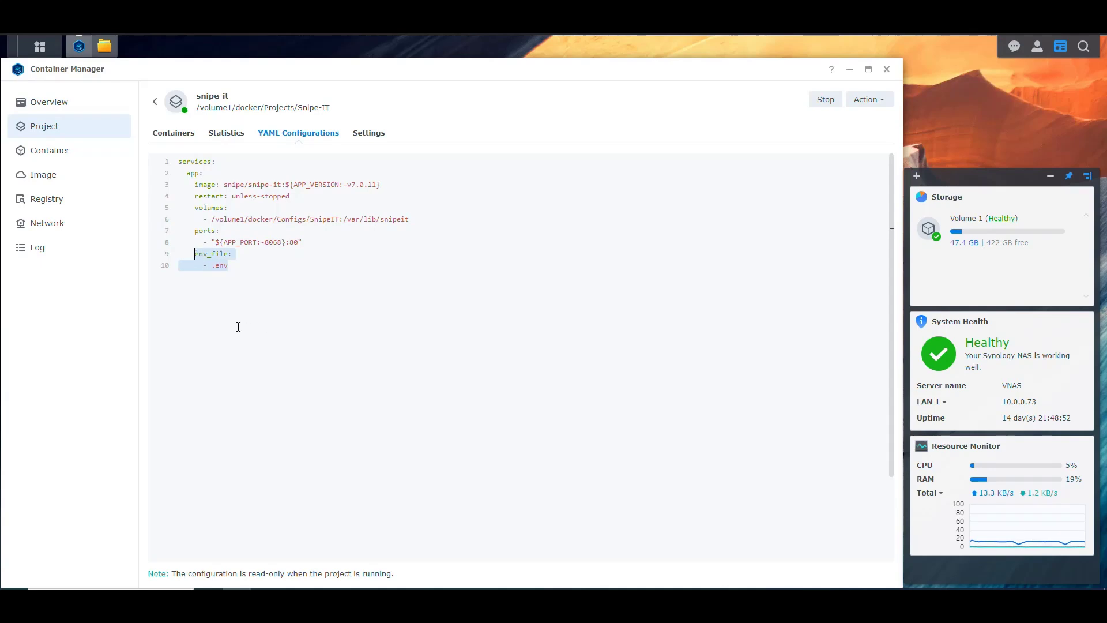
pyautogui.click(222, 269)
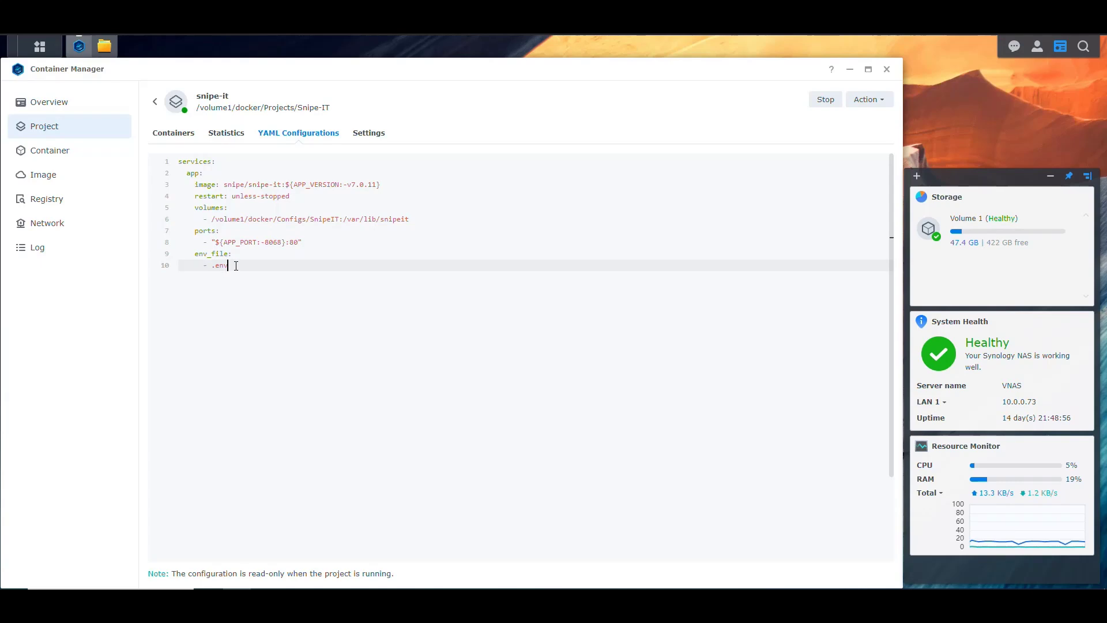
# Step: Check the .env file in the Snipe-IT folder, then show the project's Containers tab
pyautogui.hotkey('alt', 'Tab')
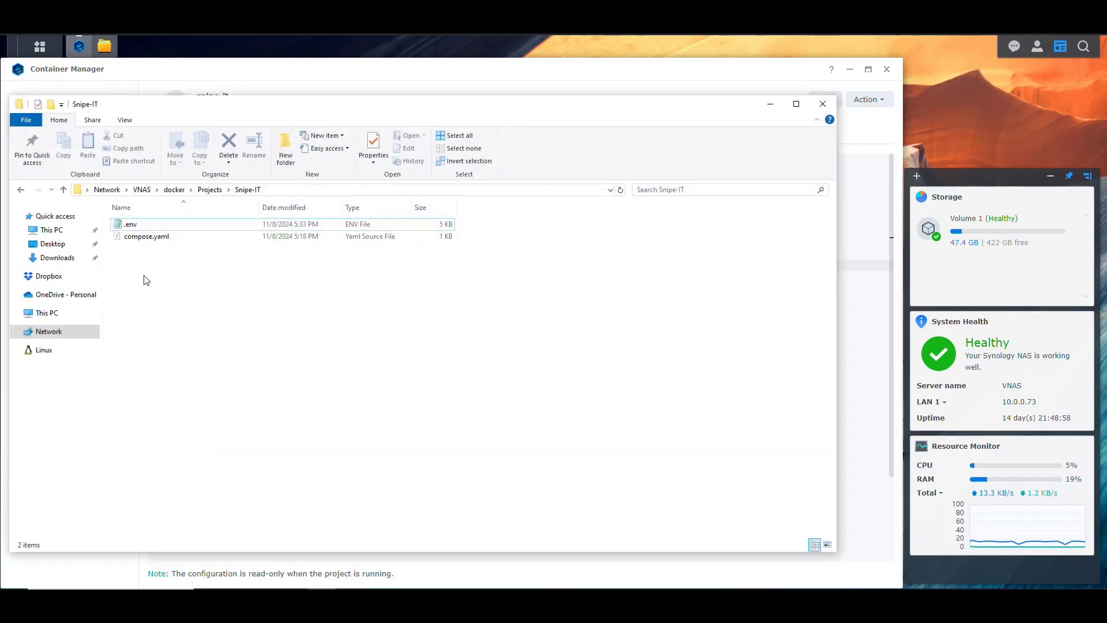
pyautogui.click(137, 228)
pyautogui.click(823, 104)
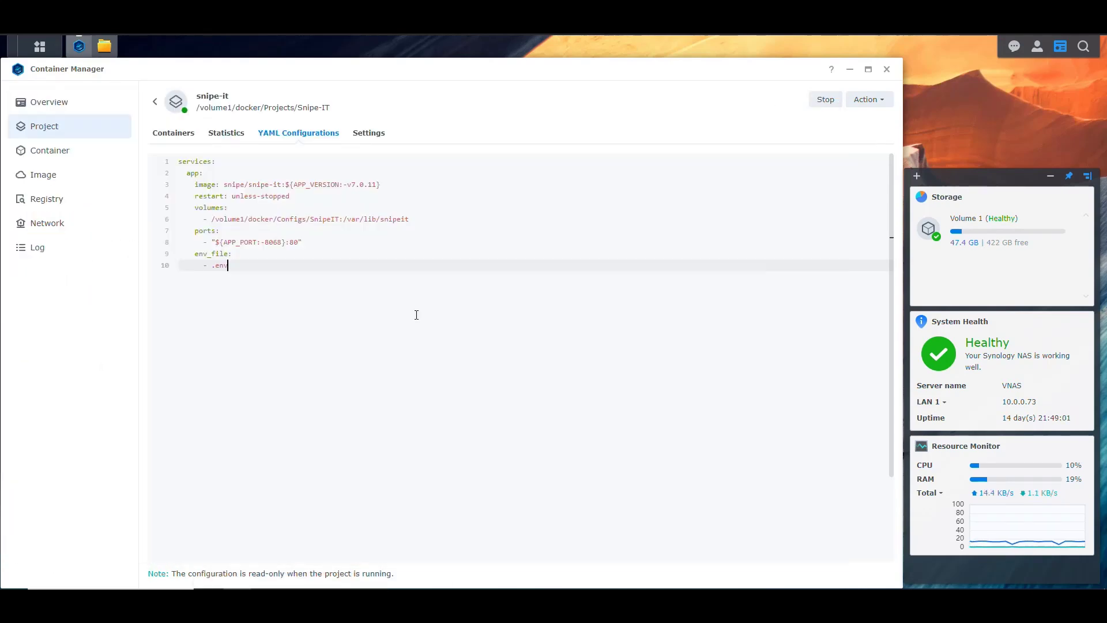
pyautogui.click(869, 99)
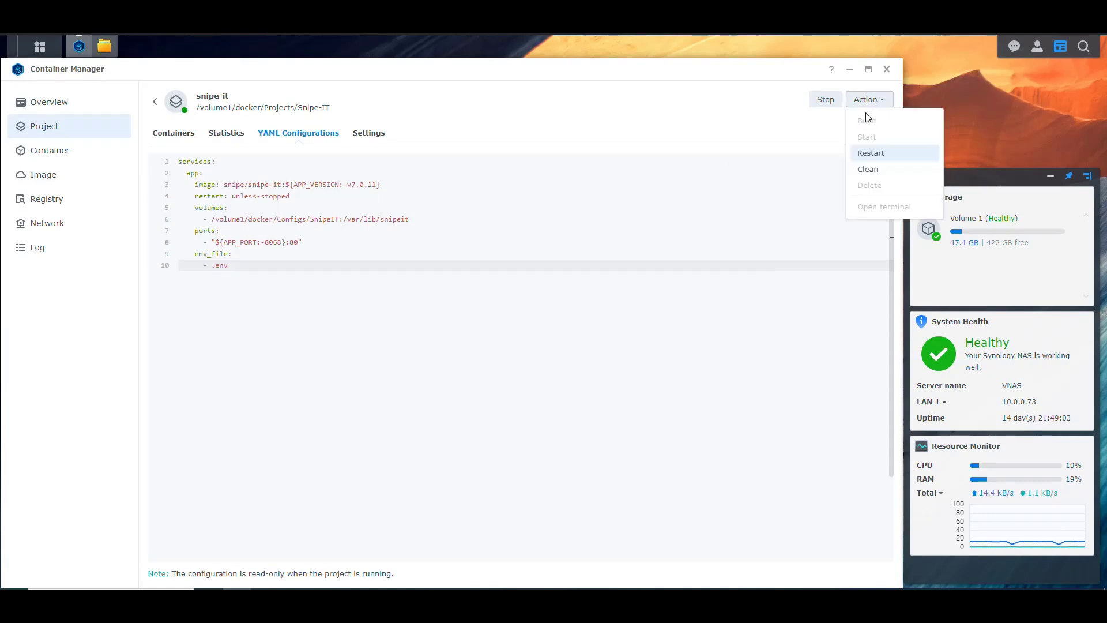
pyautogui.click(522, 365)
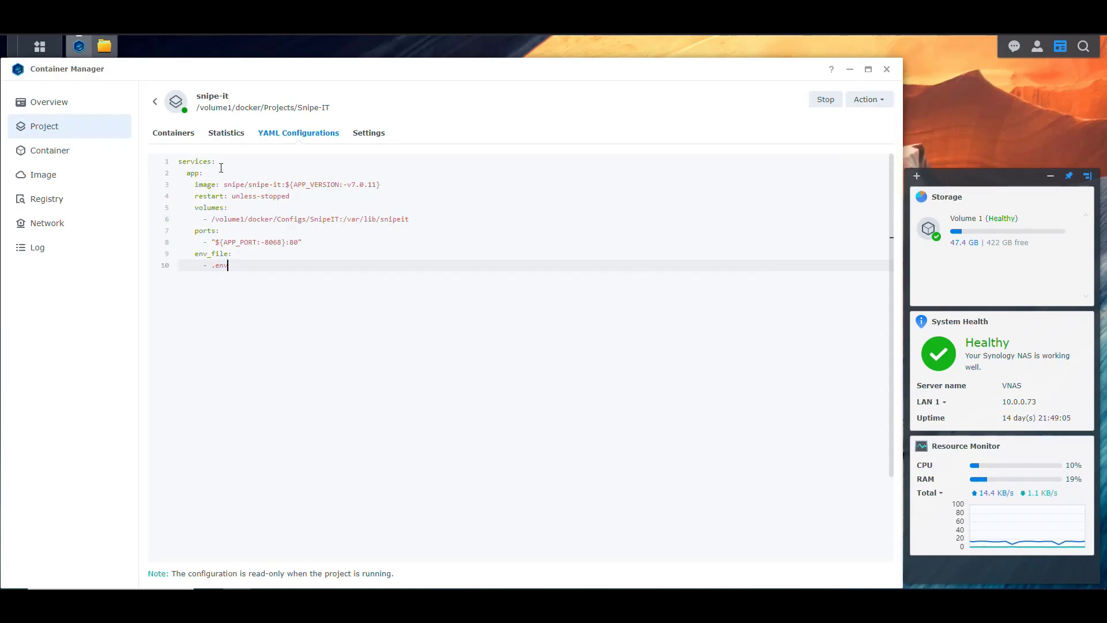
pyautogui.click(163, 134)
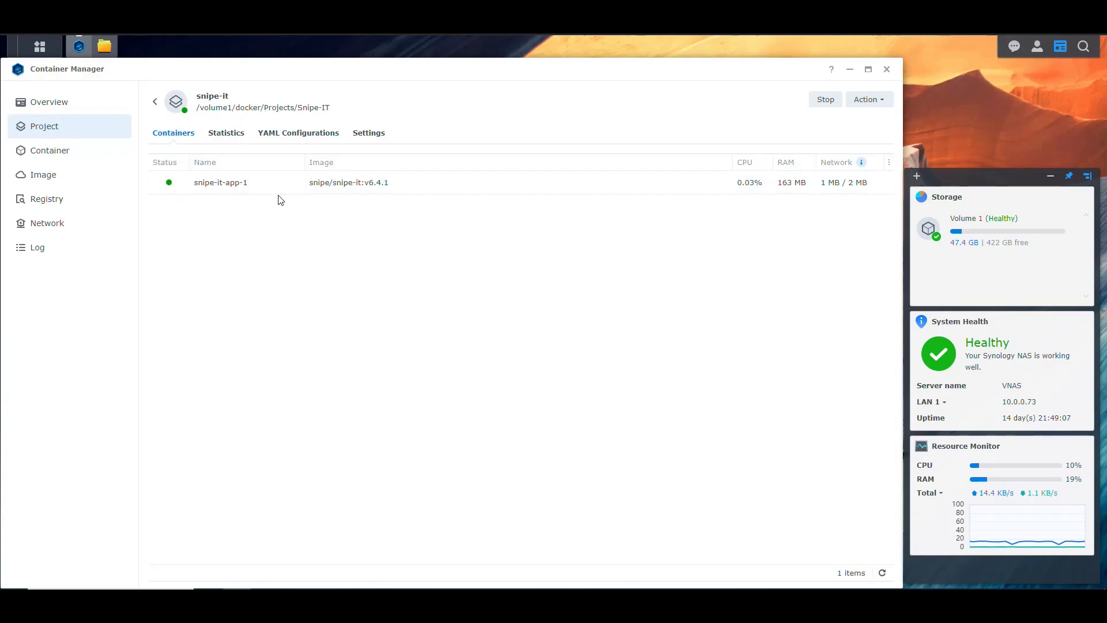
# Step: Open the snipe-it-app-1 container's details on its Log tab
pyautogui.click(220, 183)
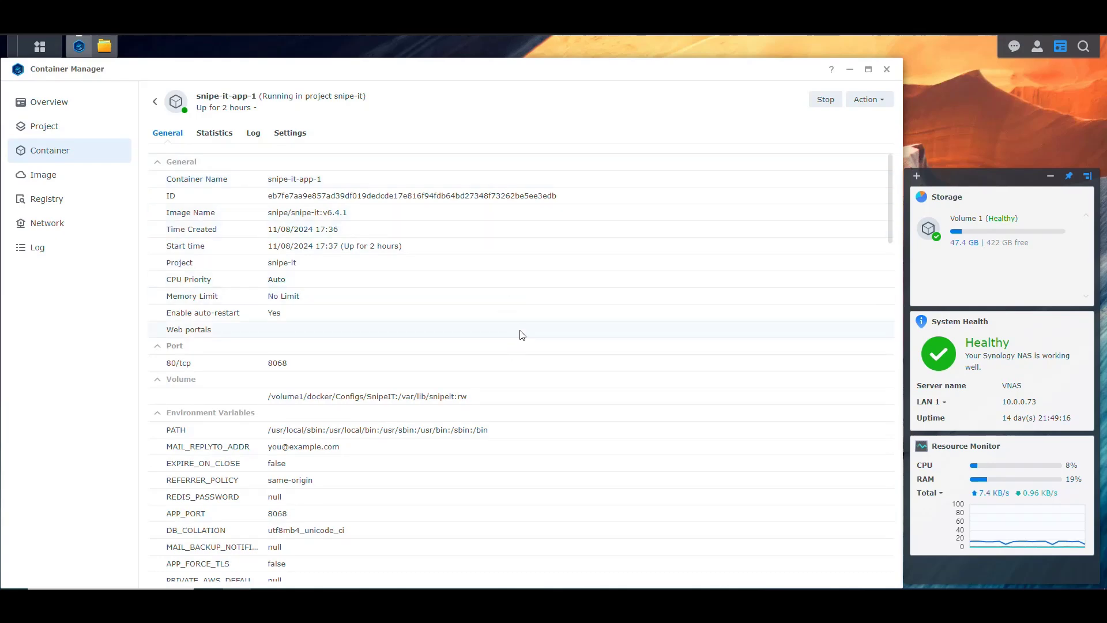
pyautogui.click(252, 139)
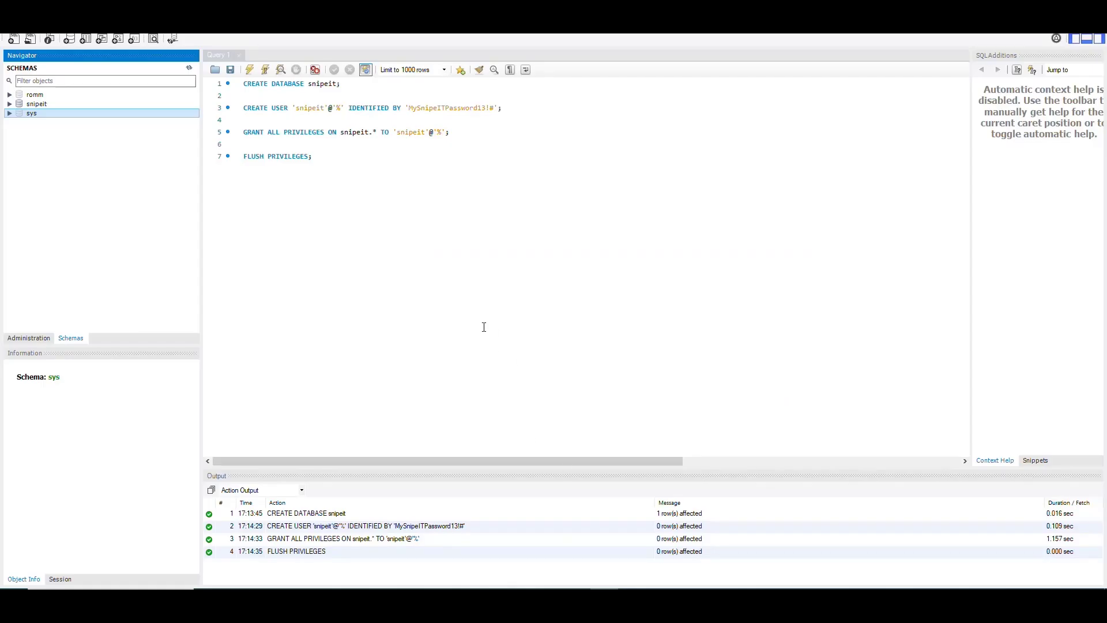
# Step: Select the romm, sys and snipeit schemas in the Navigator
pyautogui.click(109, 167)
pyautogui.rightClick(111, 162)
pyautogui.click(151, 196)
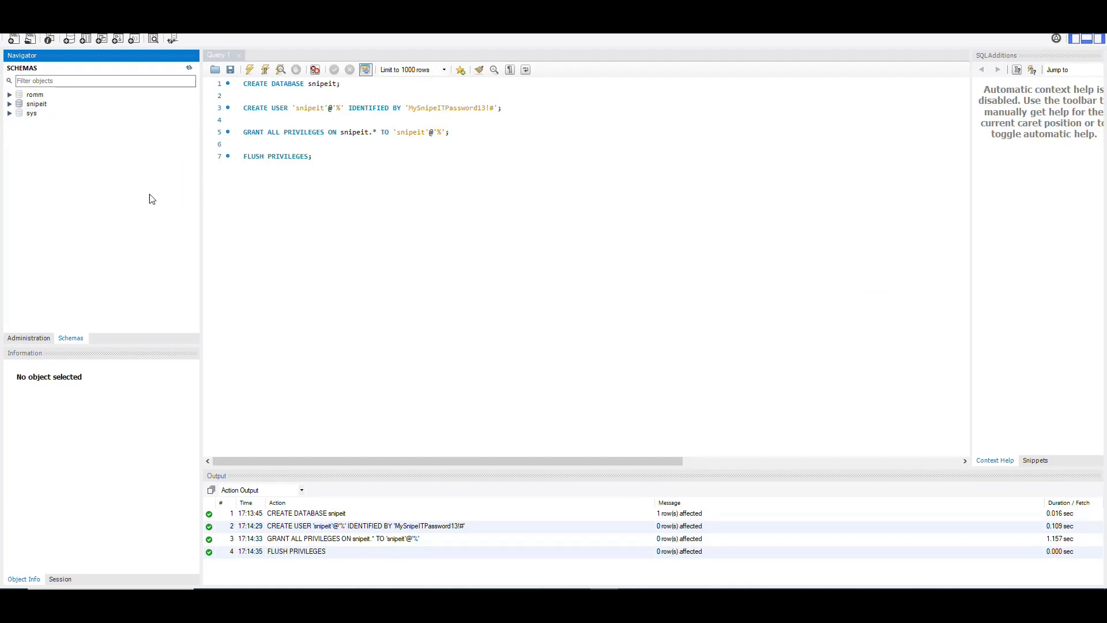
pyautogui.click(38, 96)
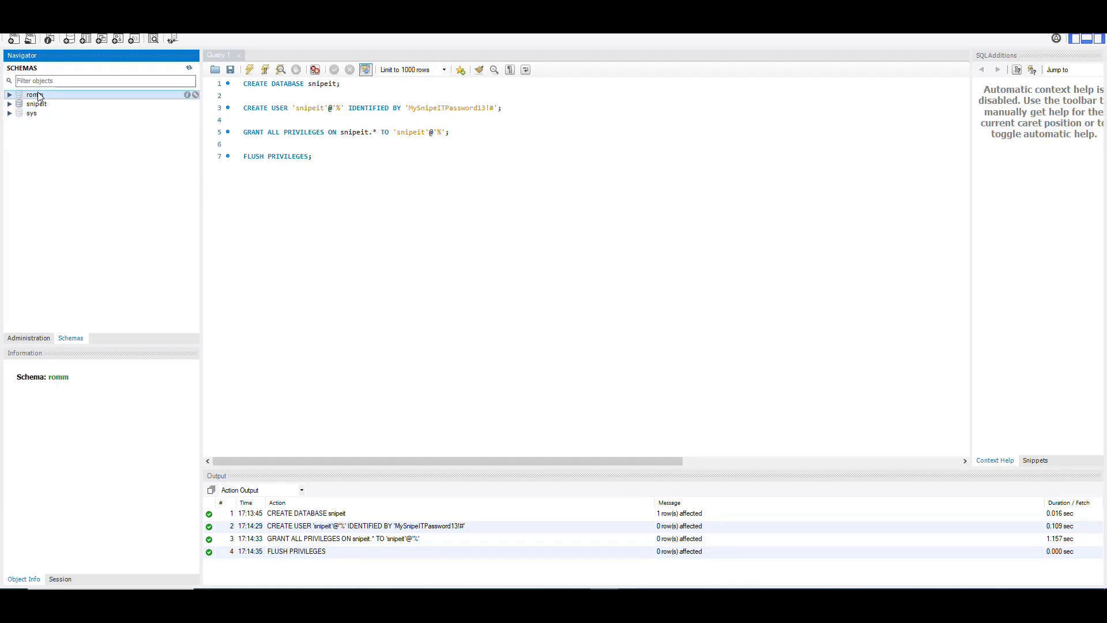
pyautogui.click(33, 115)
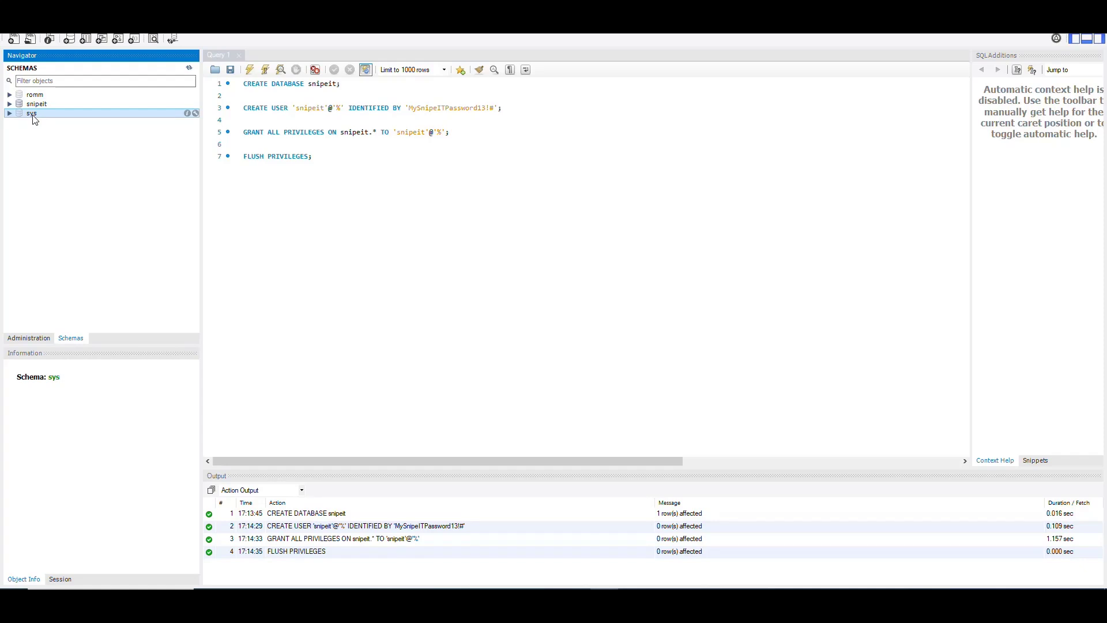
pyautogui.click(114, 189)
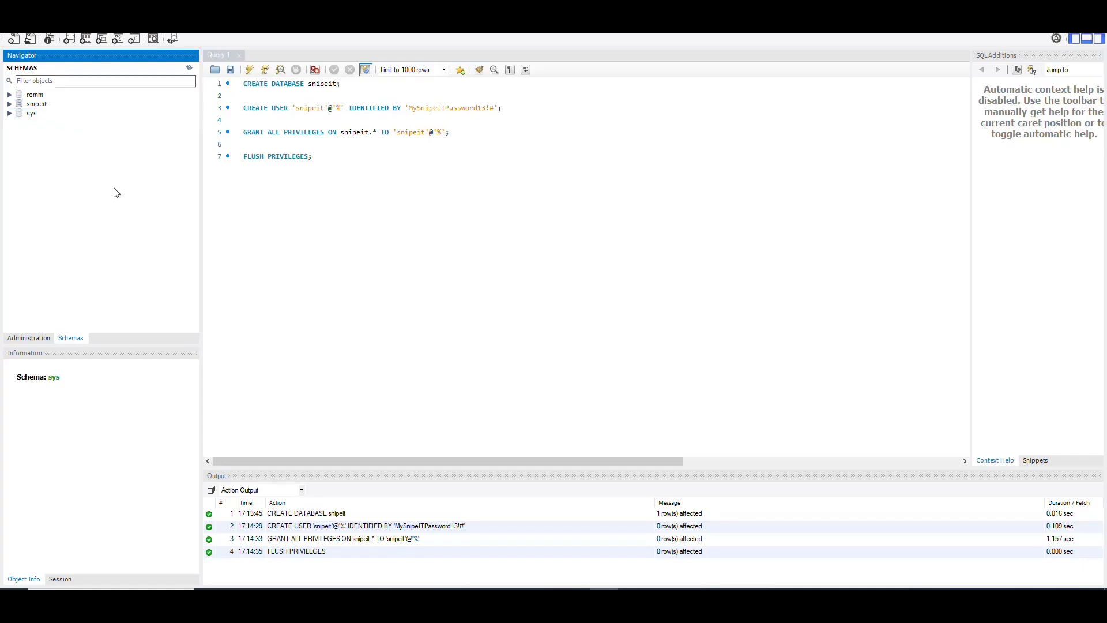
pyautogui.click(40, 108)
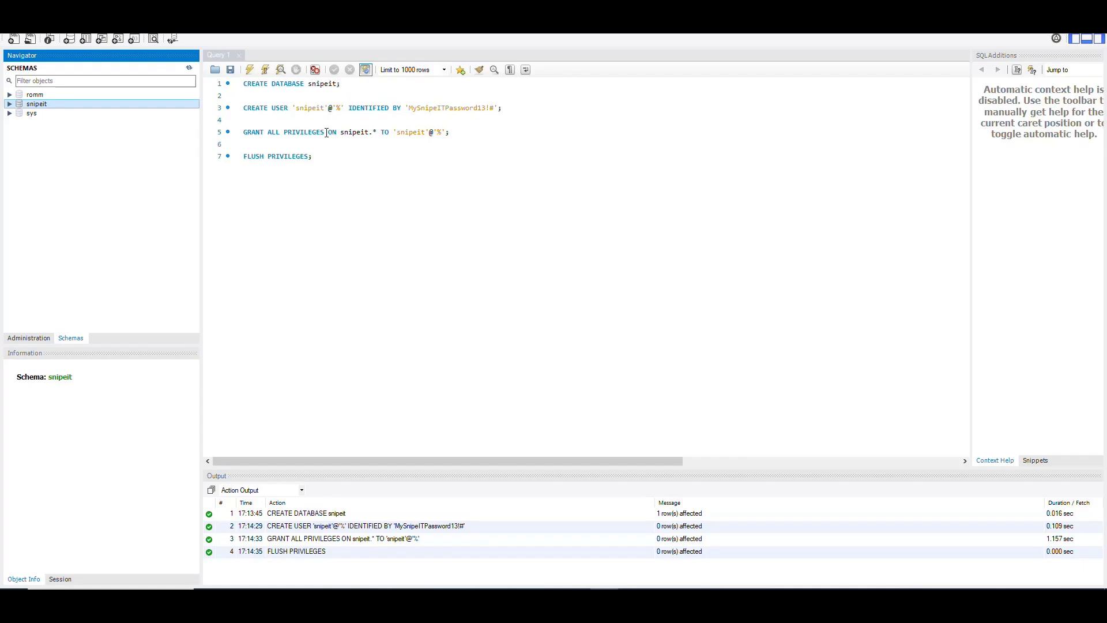
# Step: Mark the CREATE USER, GRANT on snipeit and FLUSH PRIVILEGES lines, then open the Server menu
pyautogui.click(347, 82)
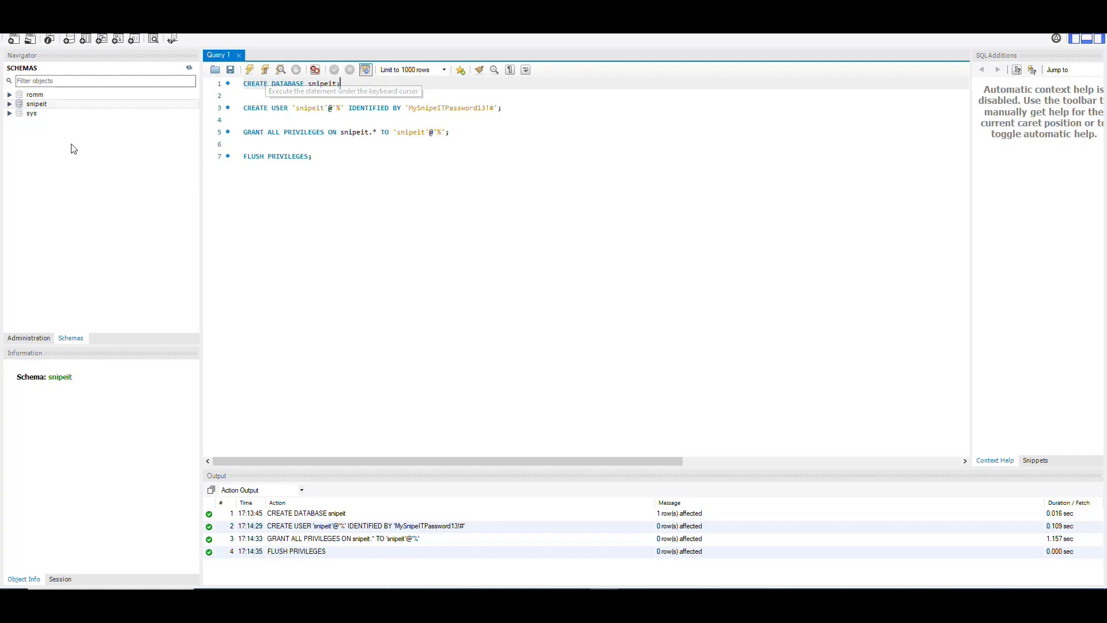
pyautogui.moveTo(522, 108); pyautogui.dragTo(228, 108)
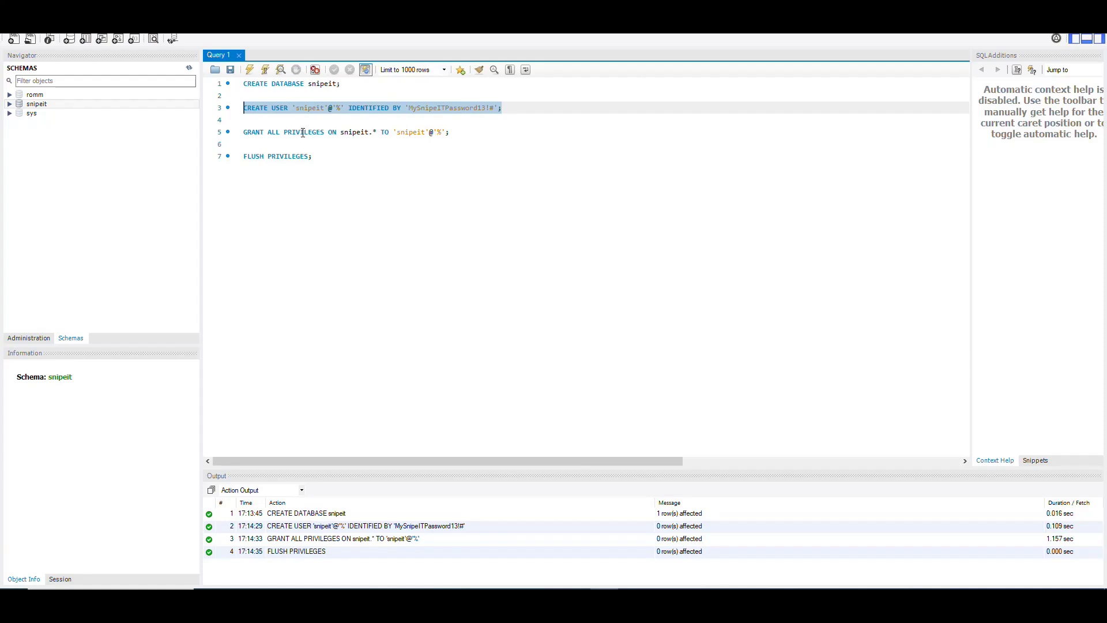
pyautogui.moveTo(369, 133); pyautogui.dragTo(341, 133)
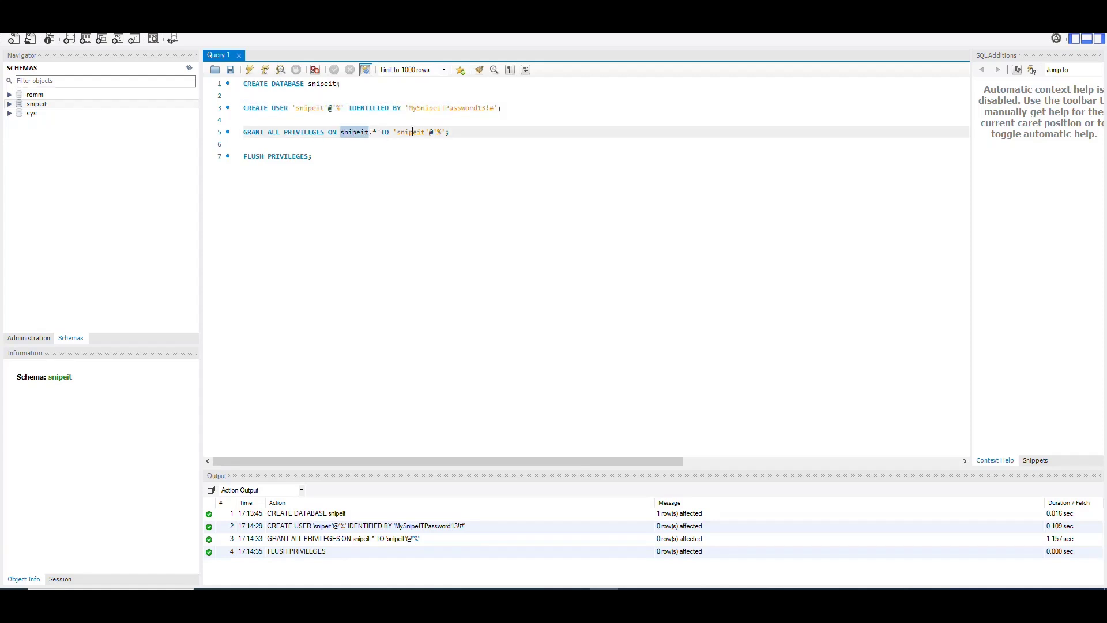
pyautogui.moveTo(311, 157); pyautogui.dragTo(244, 157)
pyautogui.click(375, 175)
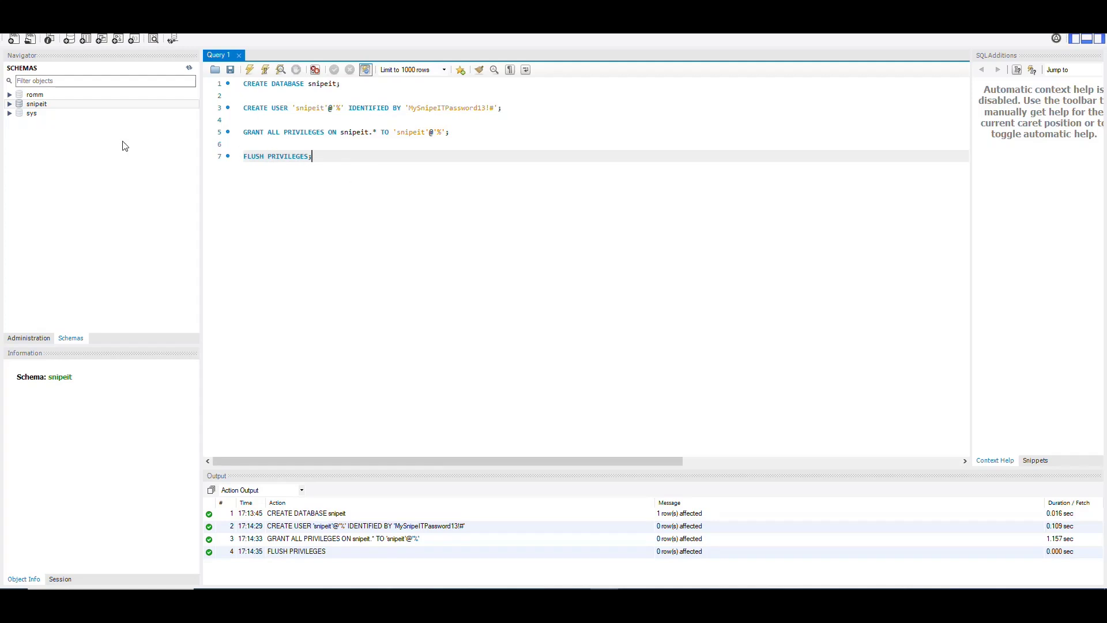
pyautogui.click(138, 27)
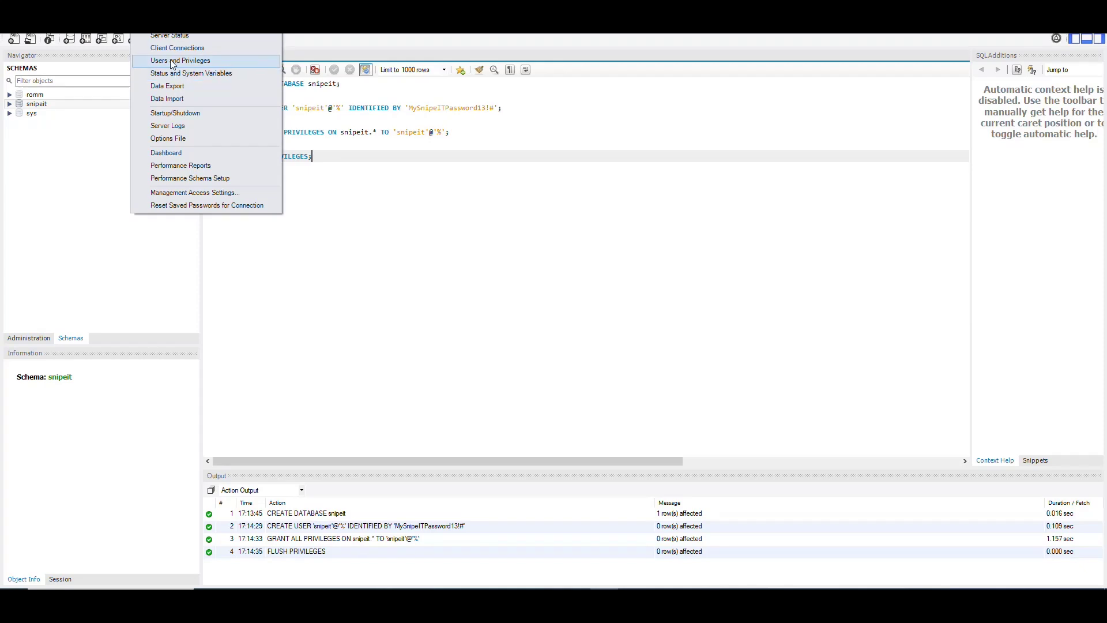
# Step: Check that snipeit@% holds full schema privileges on the snipeit schema
pyautogui.click(173, 61)
pyautogui.click(235, 180)
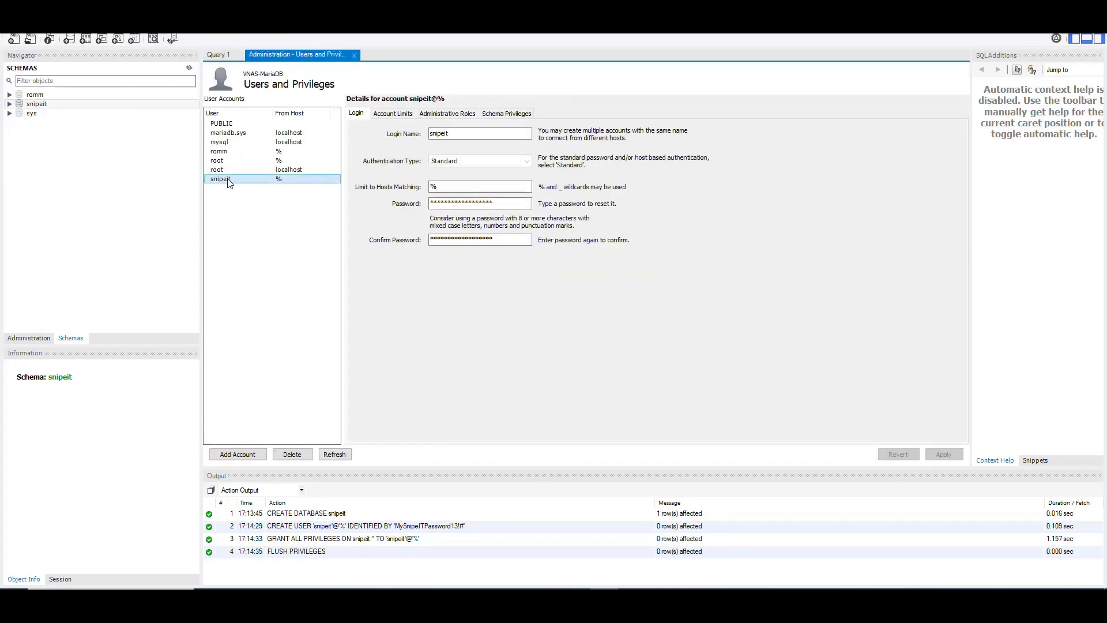
pyautogui.click(512, 114)
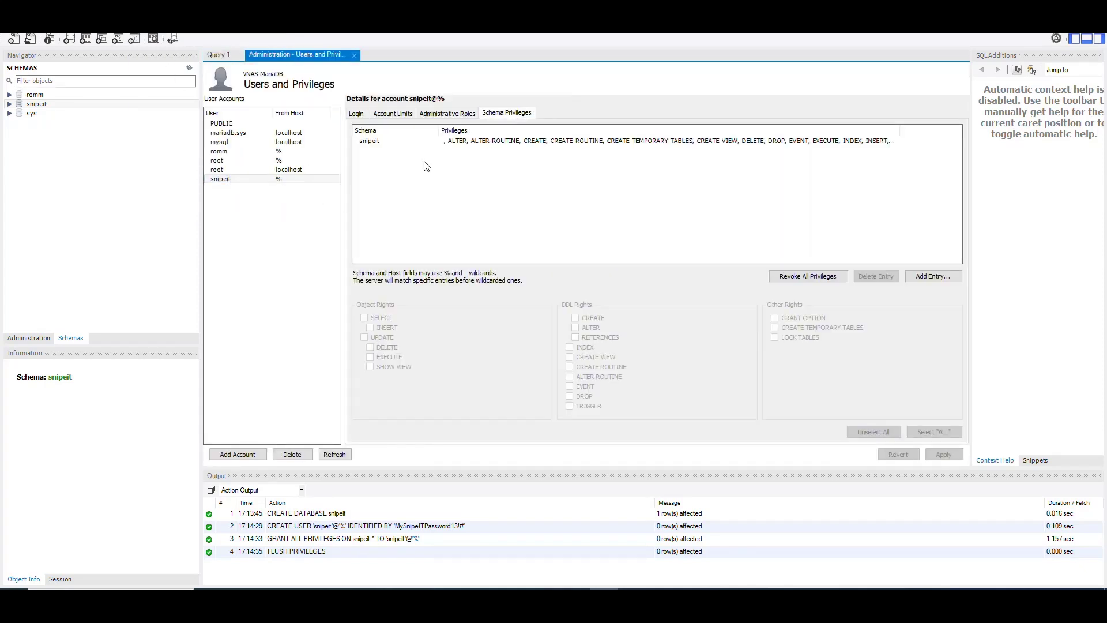
pyautogui.click(372, 144)
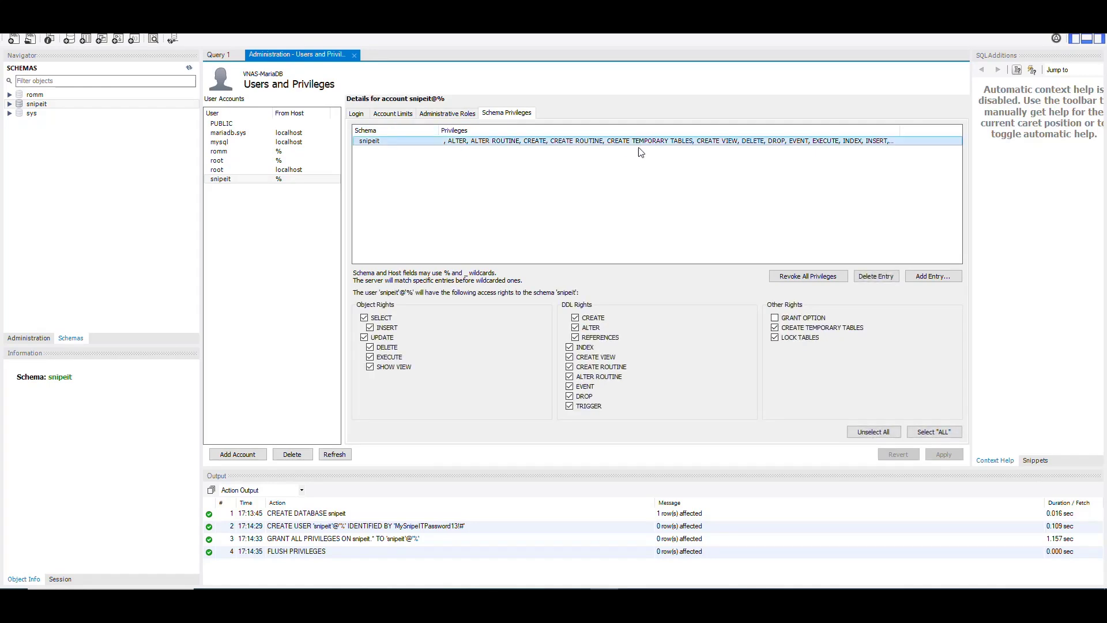
pyautogui.click(354, 55)
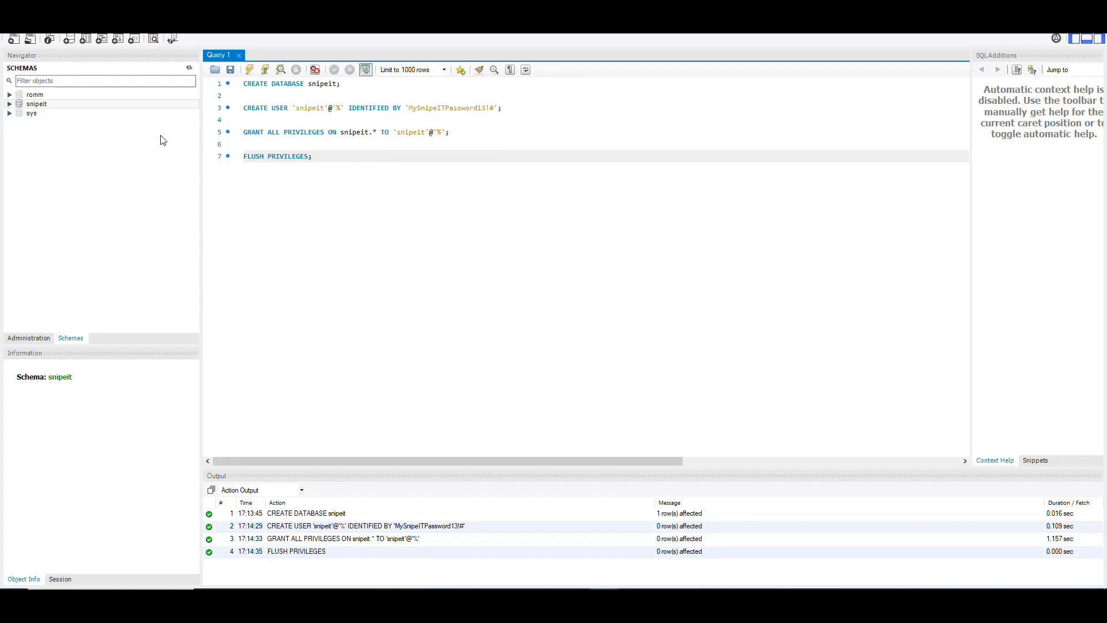
# Step: Expand the snipeit schema in the Navigator to list its tables
pyautogui.click(9, 103)
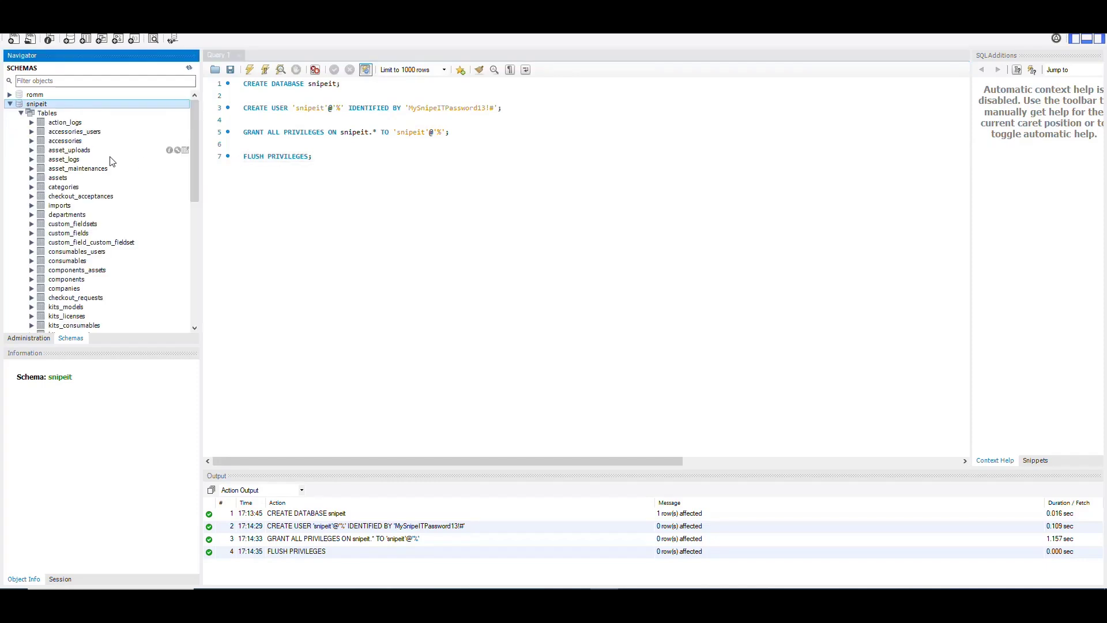
pyautogui.scroll(-10, 107, 159)
pyautogui.scroll(10, 96, 219)
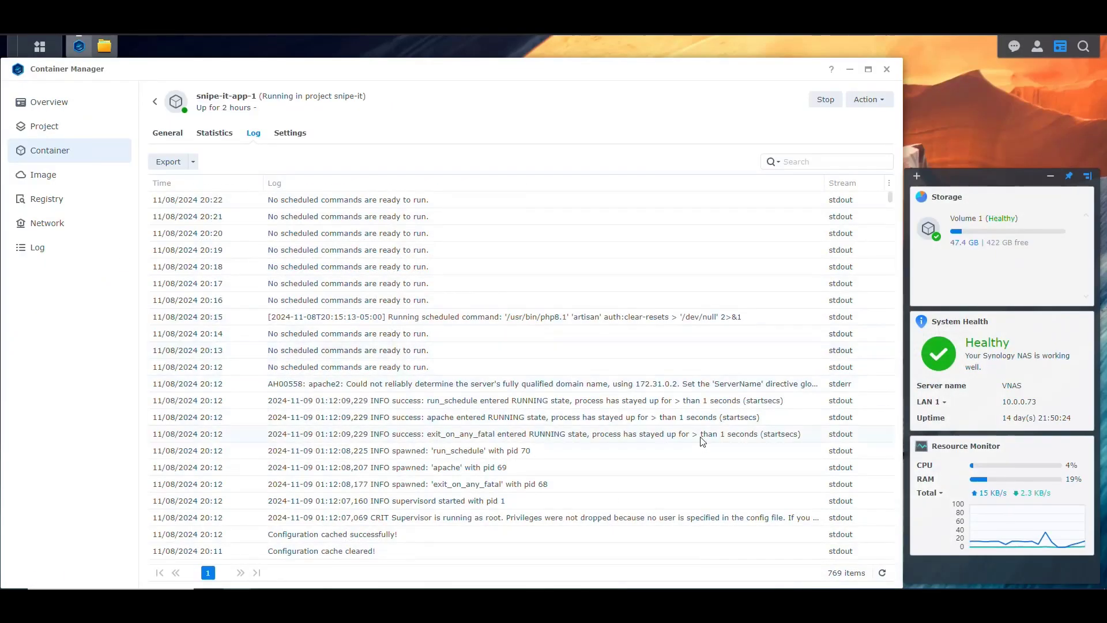
# Step: Scroll through the snipe-it-app-1 log's Migrating/Migrated entries, then return to the newest entries
pyautogui.scroll(-10, 669, 427)
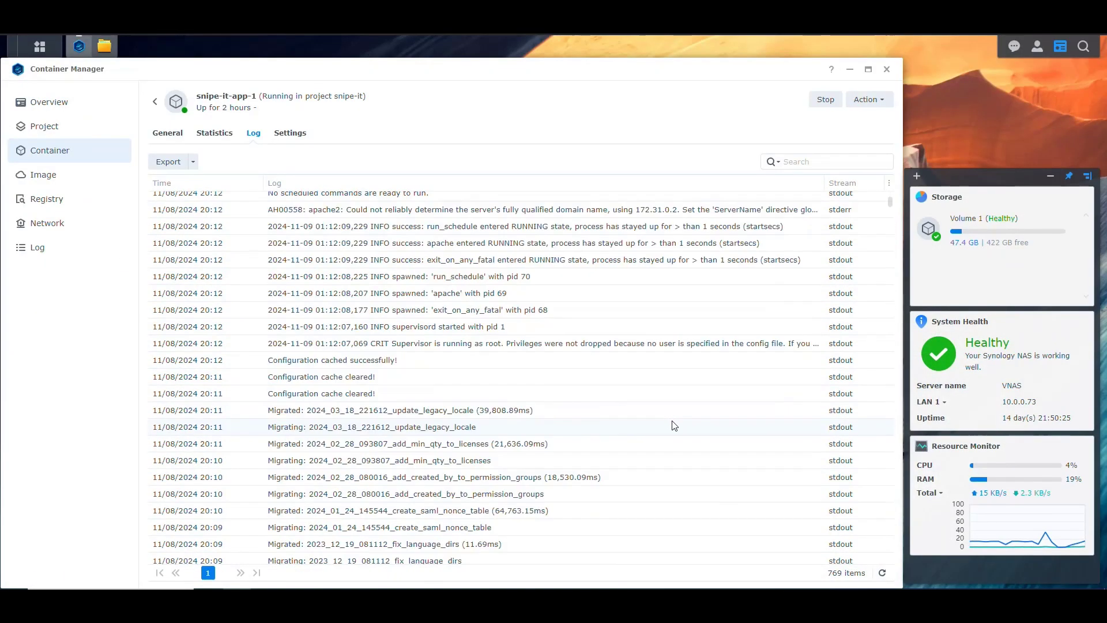
pyautogui.scroll(15, 656, 432)
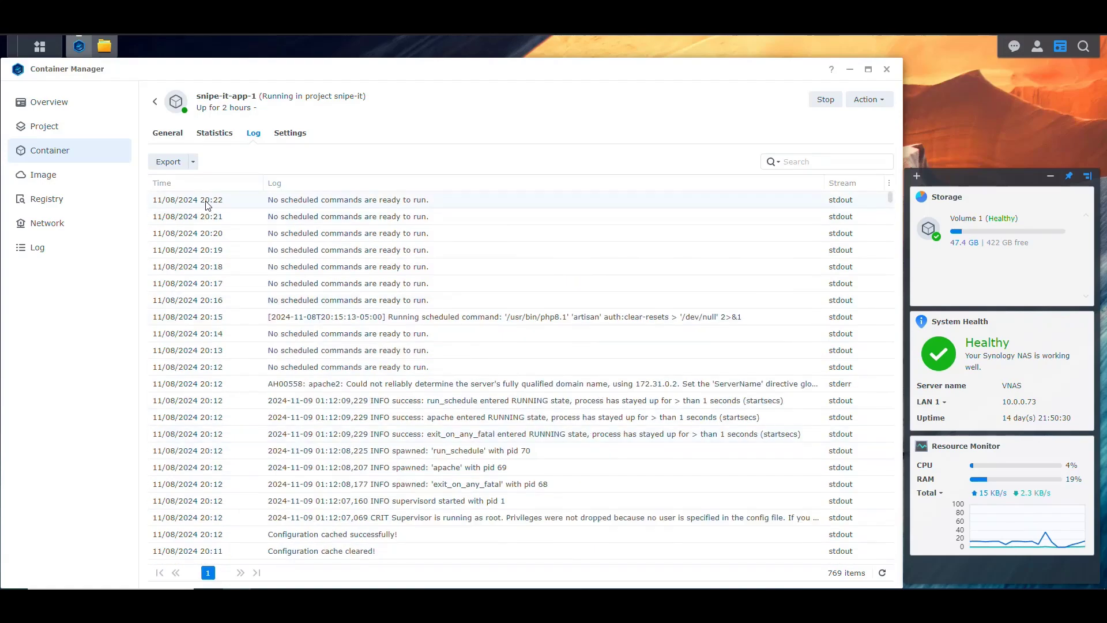
pyautogui.scroll(-15, 420, 312)
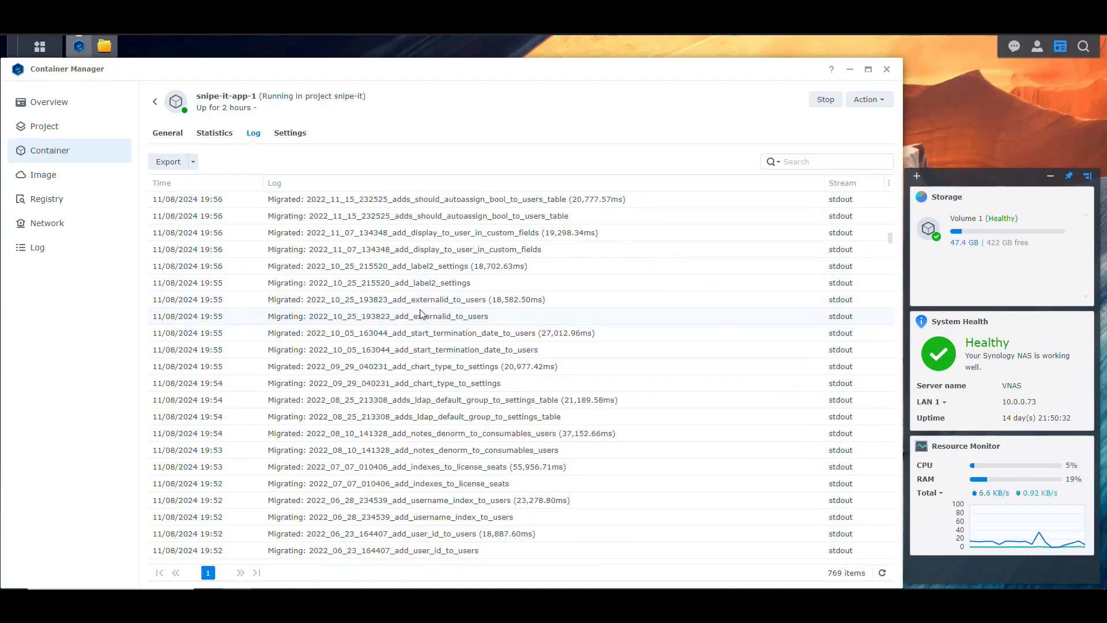
pyautogui.scroll(-15, 419, 312)
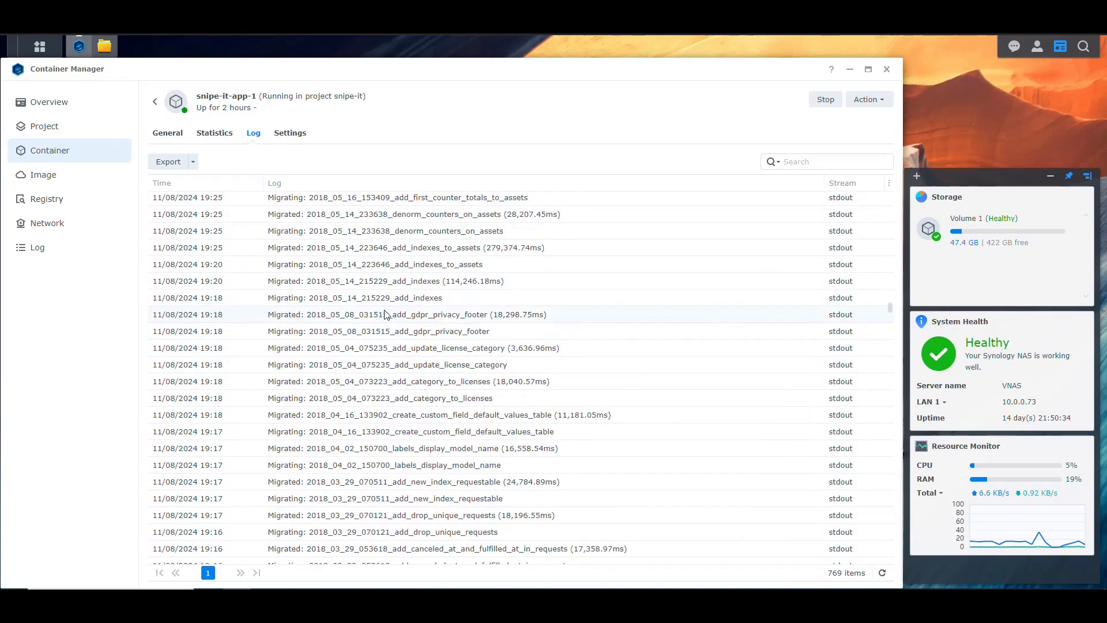
pyautogui.scroll(-15, 351, 312)
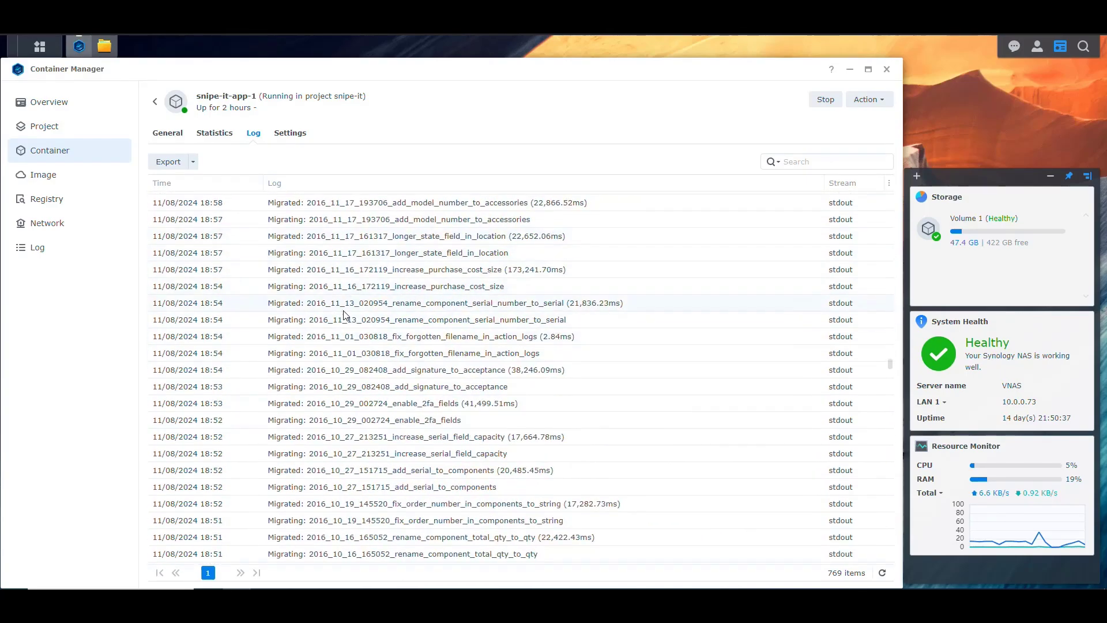
pyautogui.scroll(-4, 328, 315)
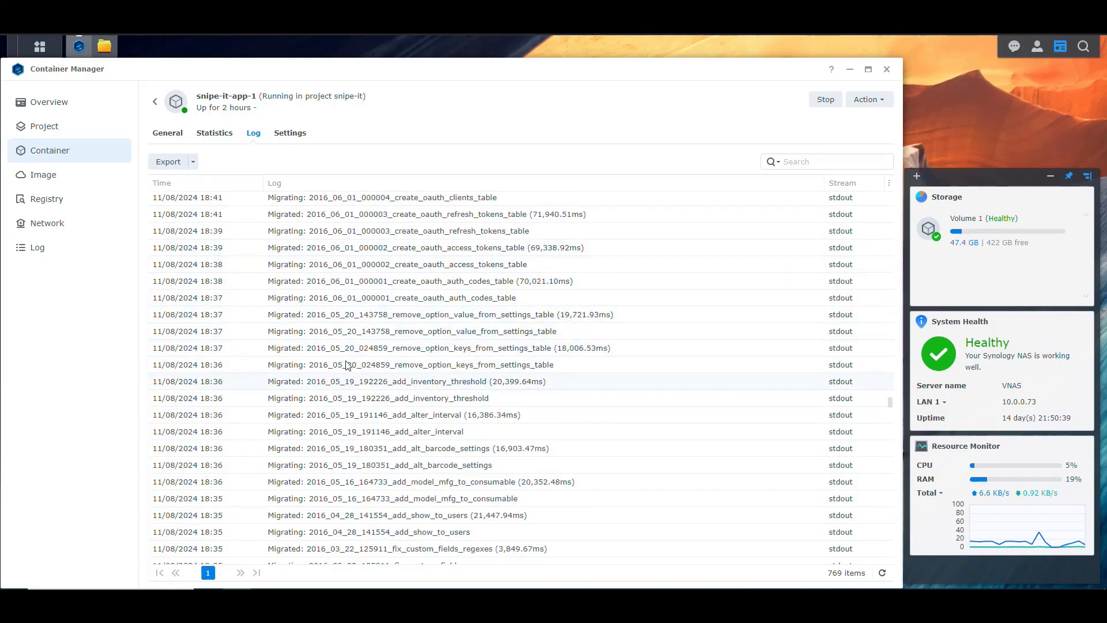
pyautogui.scroll(-4, 317, 398)
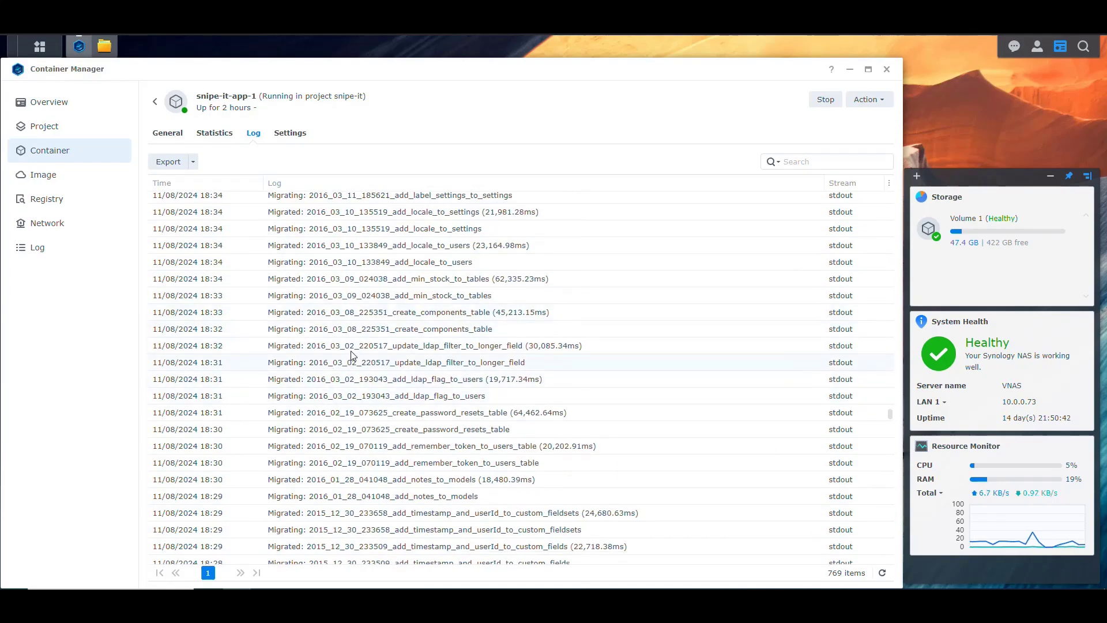
pyautogui.scroll(-10, 353, 345)
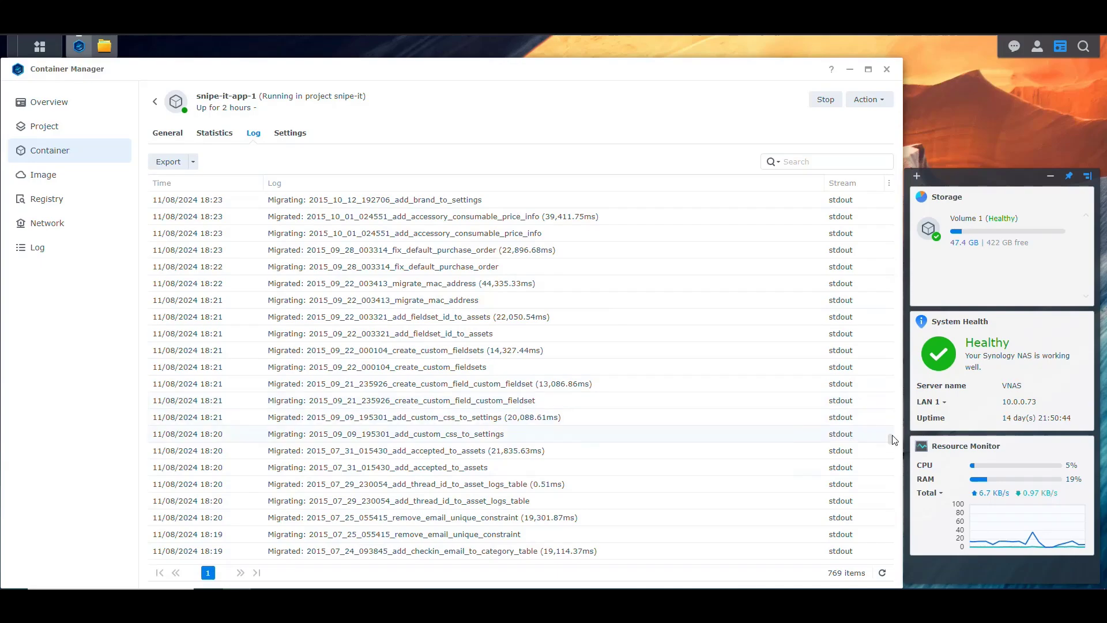
pyautogui.moveTo(890, 440); pyautogui.dragTo(888, 196)
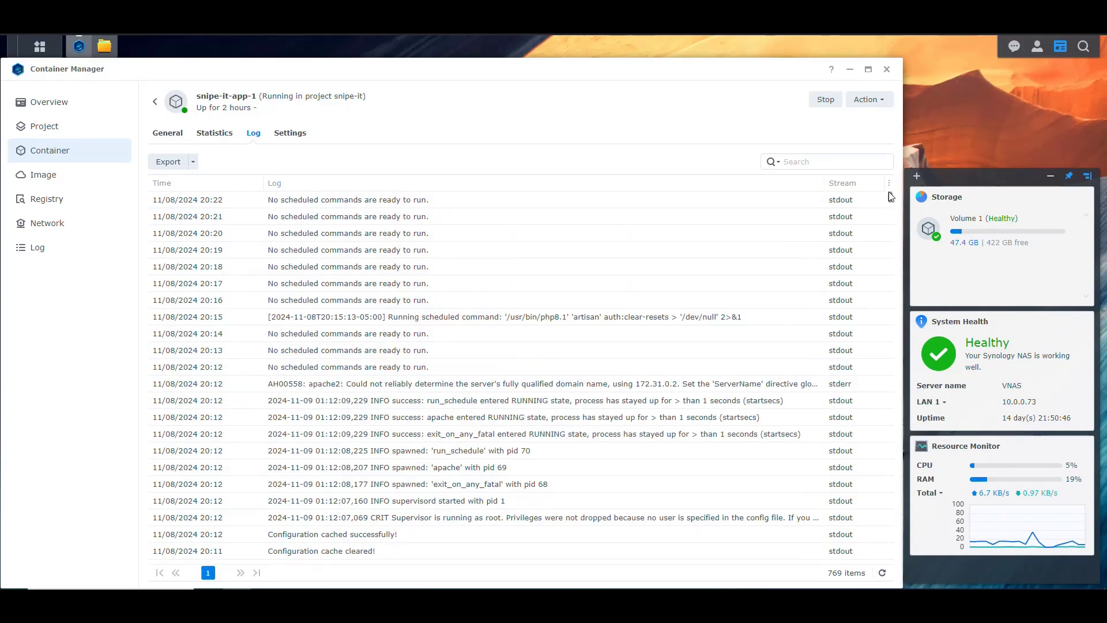
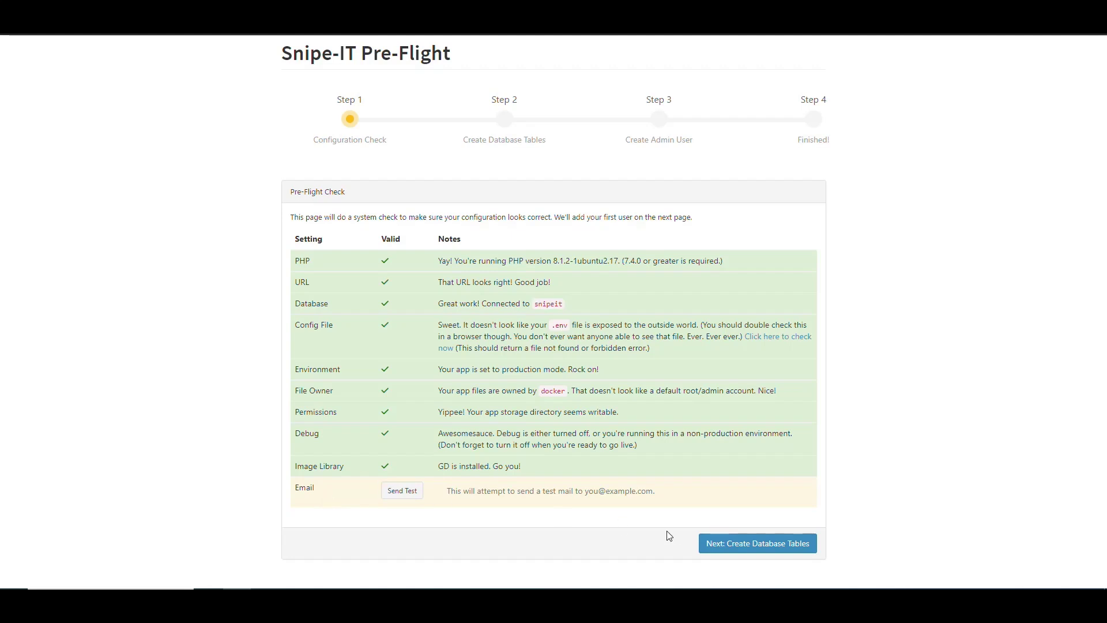
# Step: Run the database migration, confirm 'Databases installed!' in the output, and continue to user creation
pyautogui.click(762, 544)
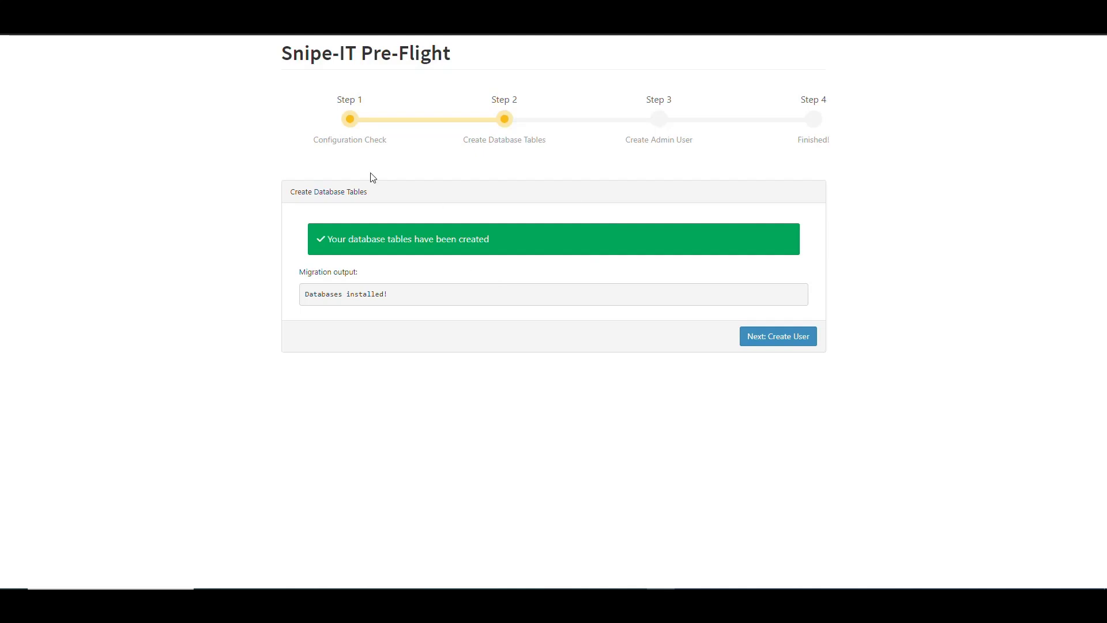
pyautogui.moveTo(396, 297); pyautogui.dragTo(281, 302)
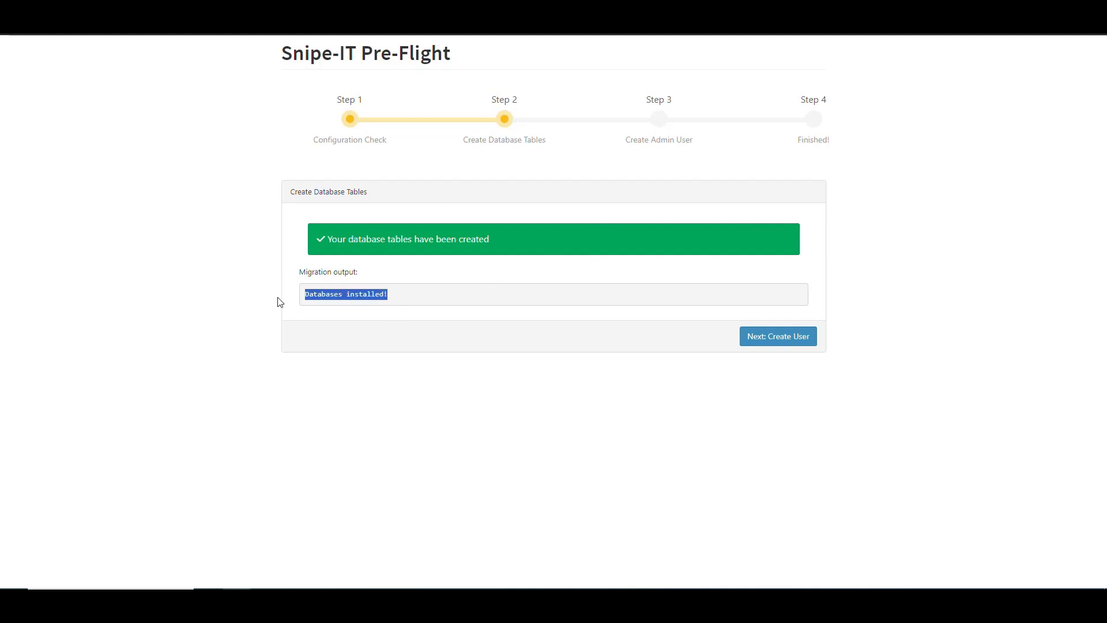
pyautogui.click(384, 296)
pyautogui.click(785, 339)
# Step: Set the site name to 'Tech Byte Tips' and the email domain to techbytetips.com
pyautogui.scroll(-1, 647, 200)
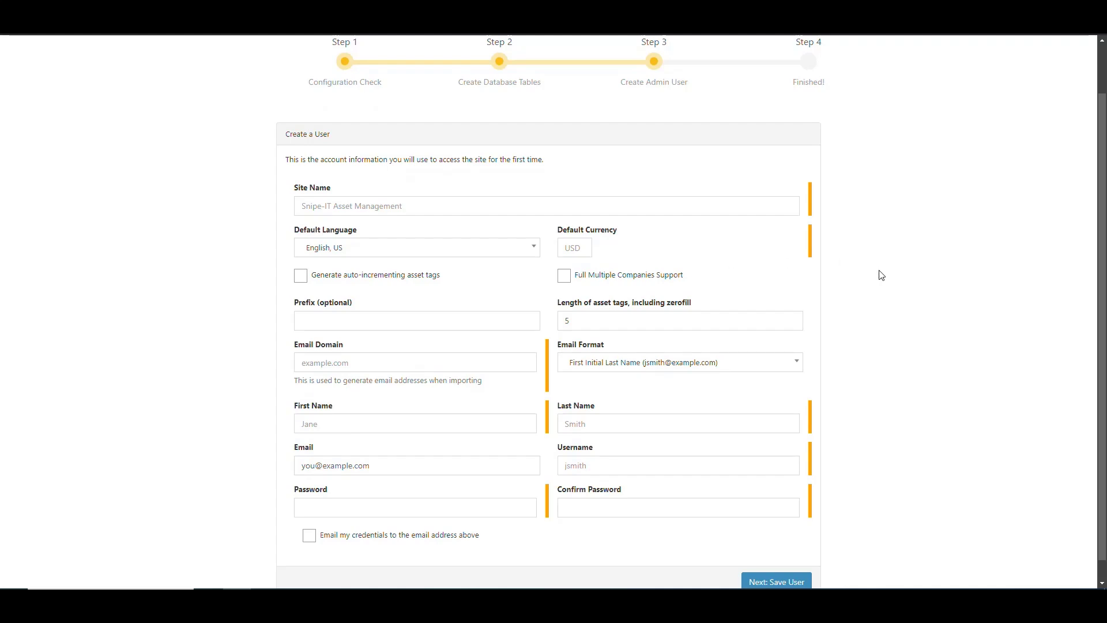
pyautogui.scroll(-1, 882, 257)
pyautogui.click(398, 185)
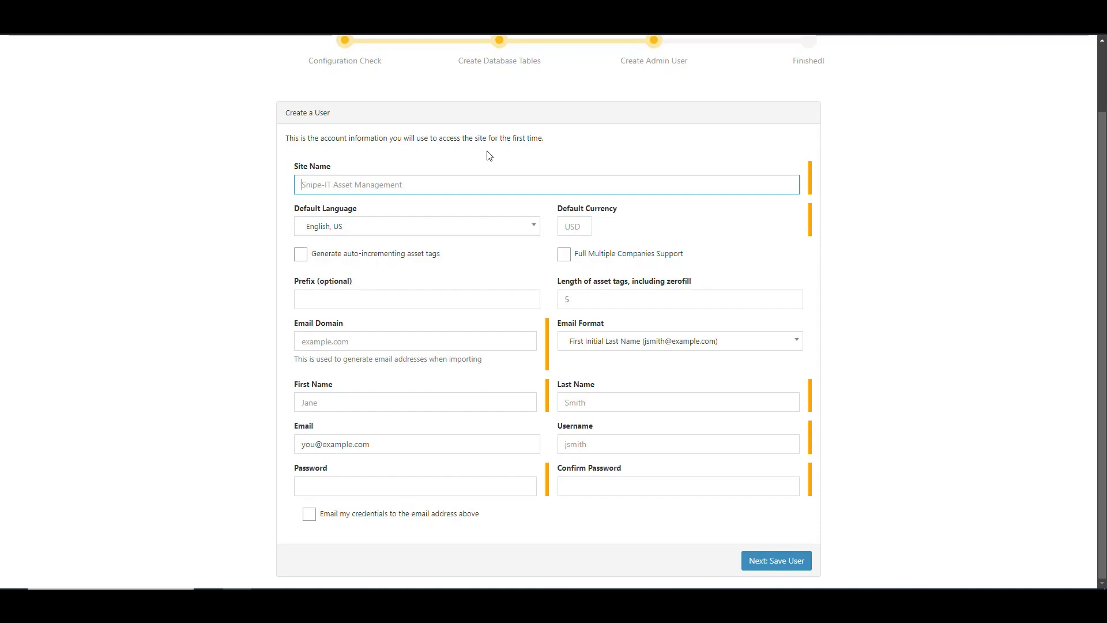
pyautogui.hotkey('shift', 'F10')
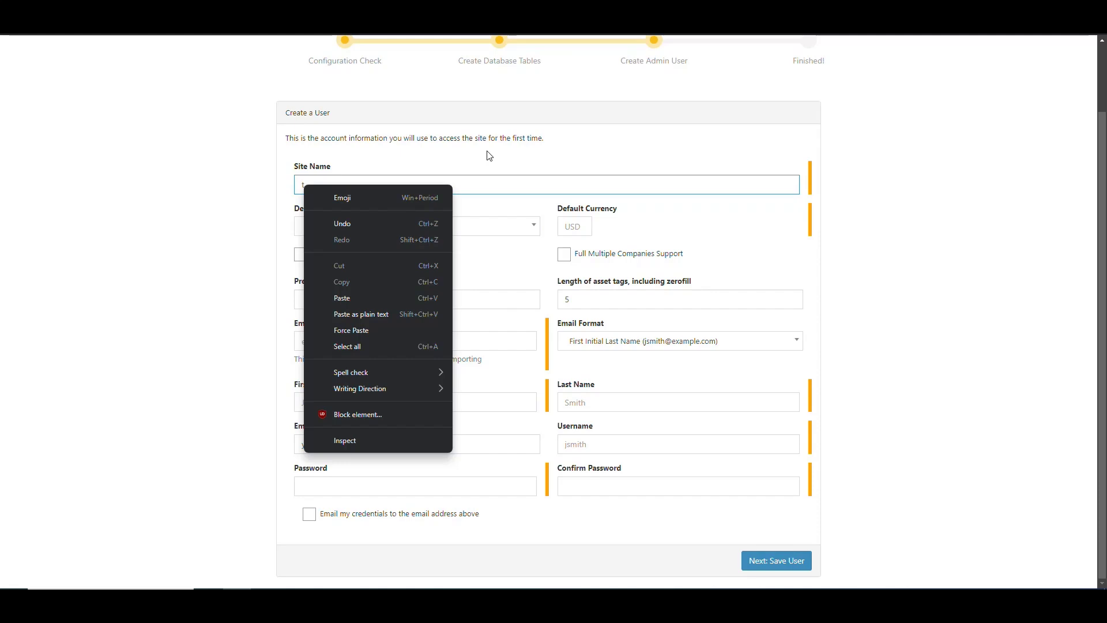
pyautogui.press('Escape')
pyautogui.write('Tech Byte Tips')
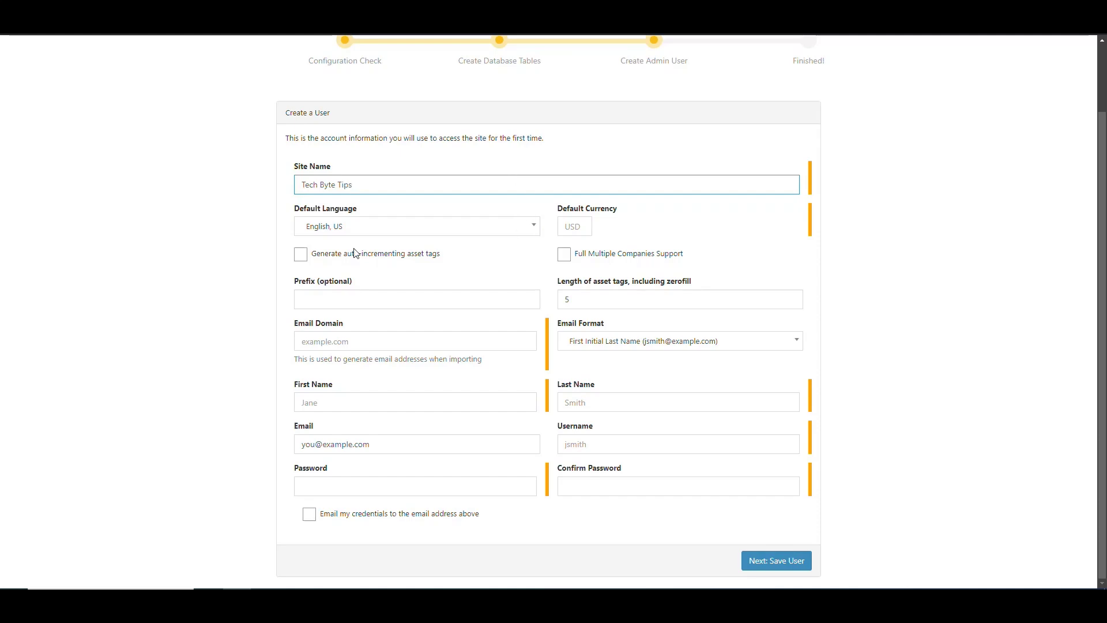
pyautogui.click(572, 225)
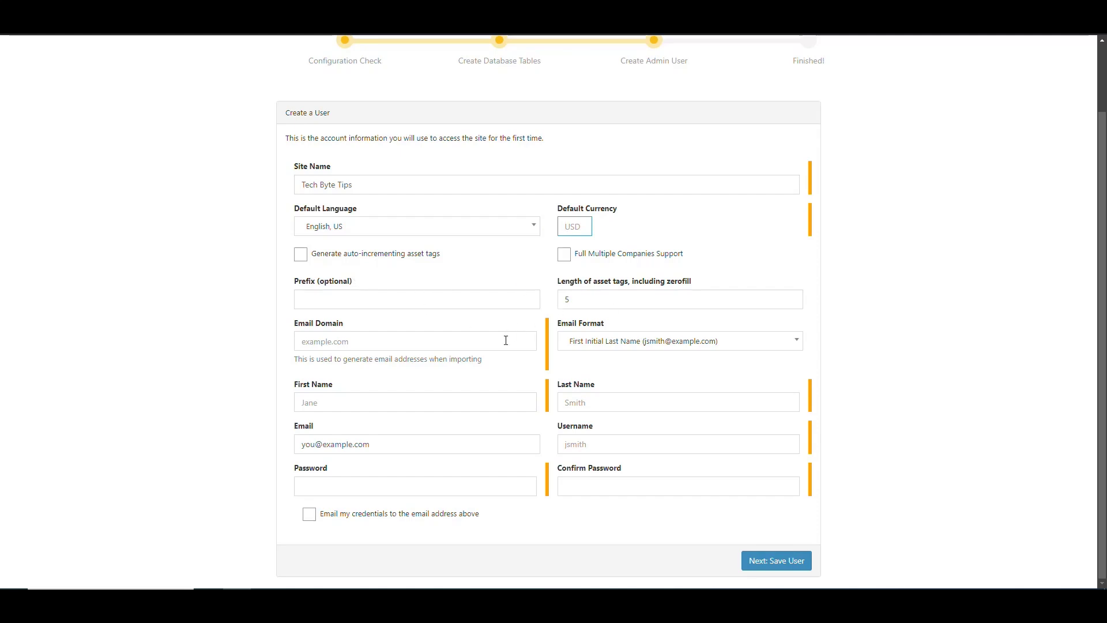
pyautogui.click(347, 345)
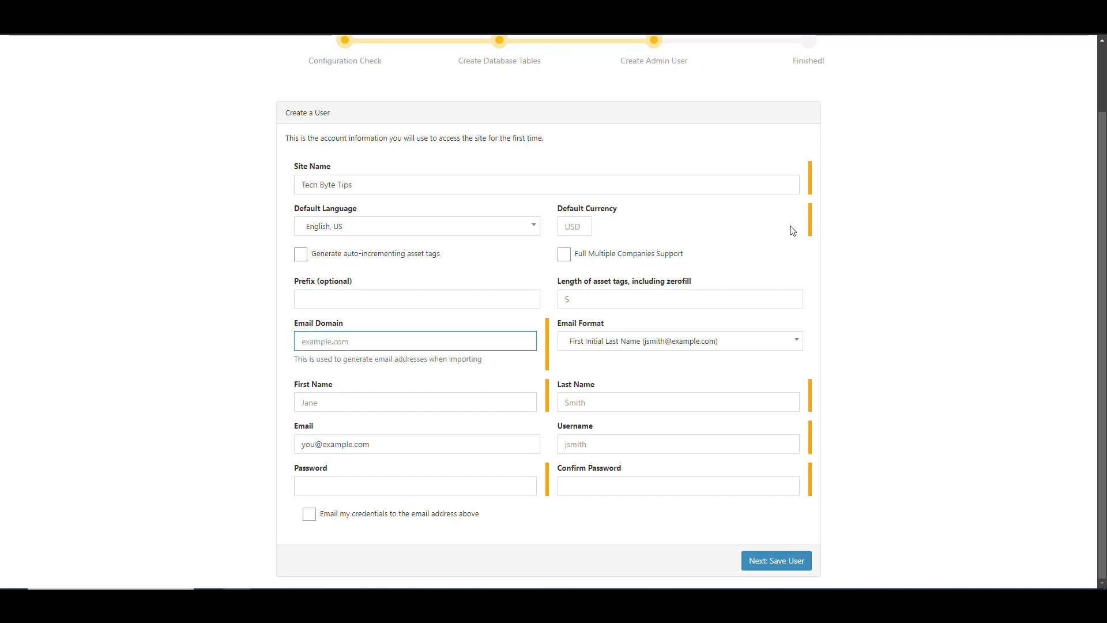
pyautogui.click(570, 226)
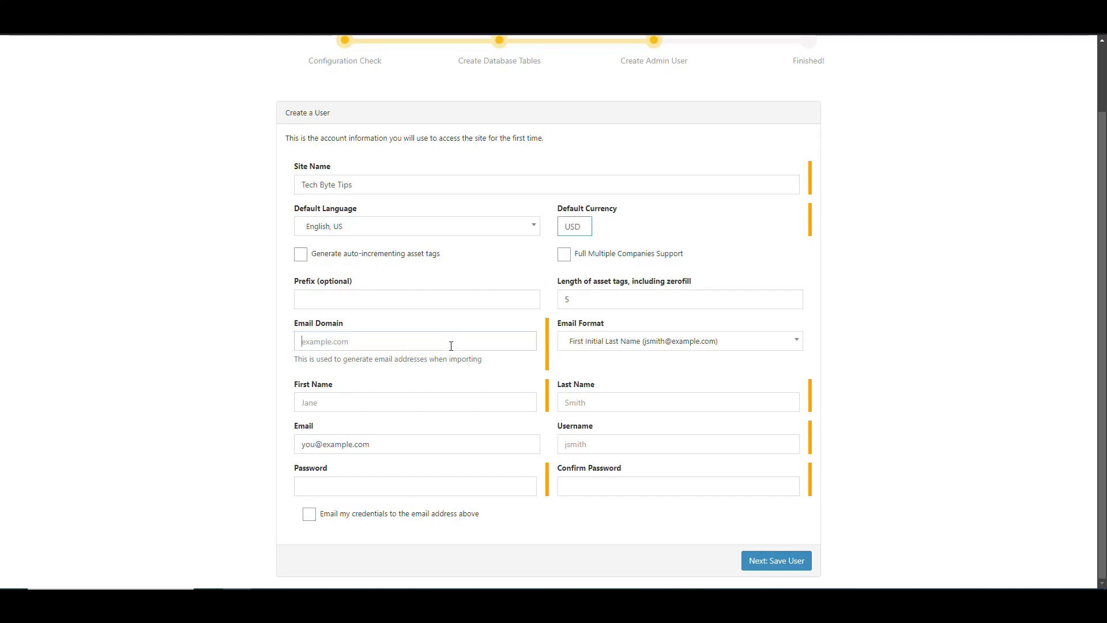
pyautogui.write('te')
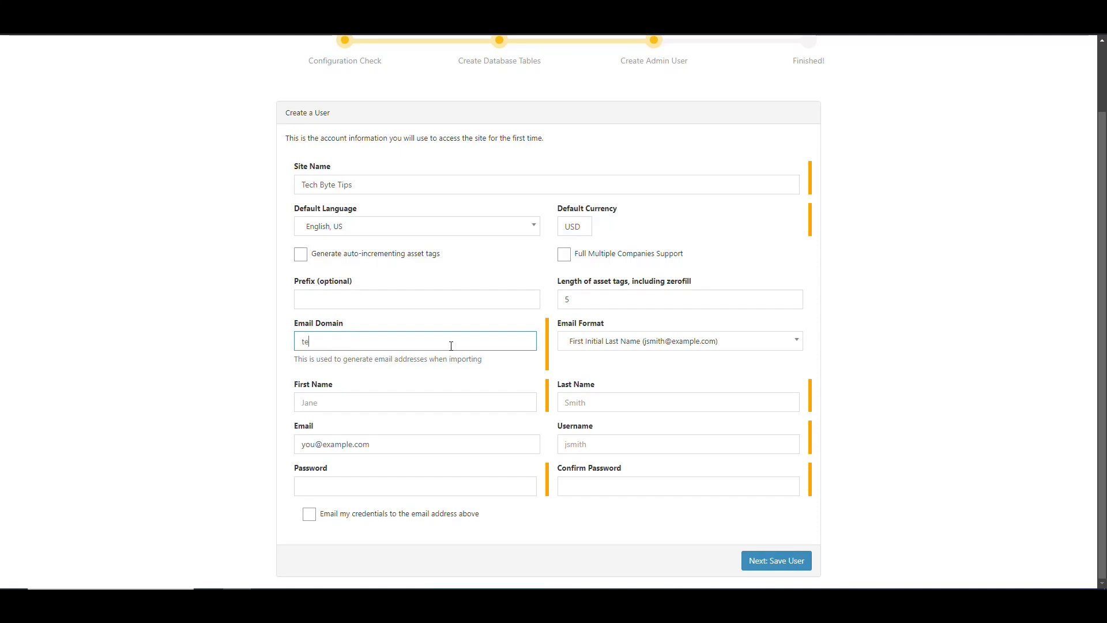
pyautogui.write('chbytetips.com')
# Step: Fill in the admin's first and last name from autofill and enter a username
pyautogui.click(374, 404)
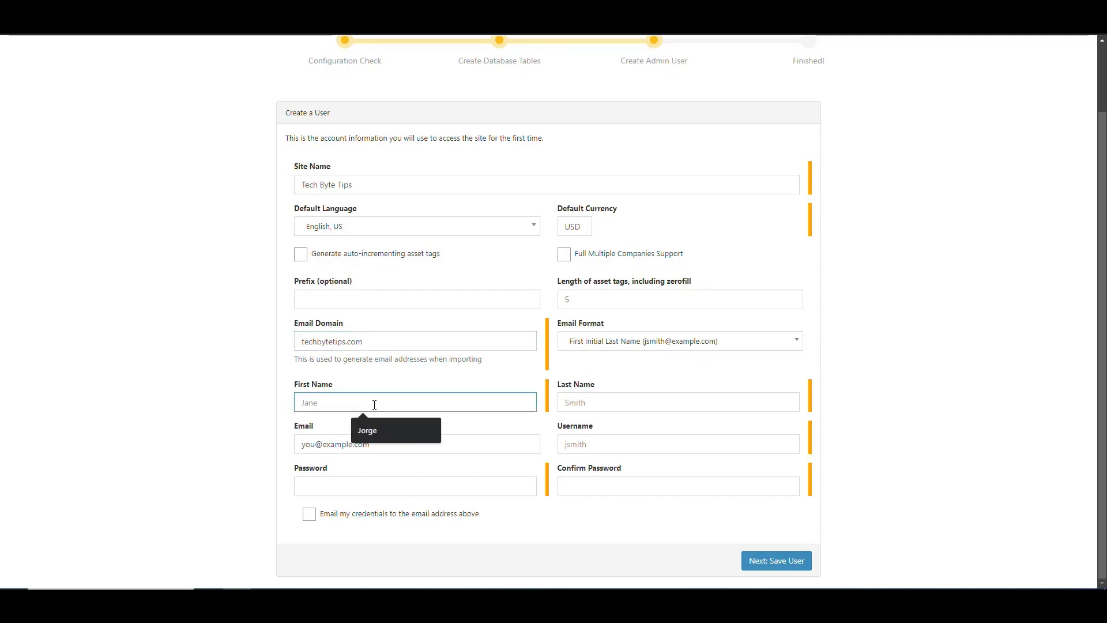
pyautogui.click(378, 430)
pyautogui.click(618, 401)
pyautogui.click(641, 431)
pyautogui.click(403, 445)
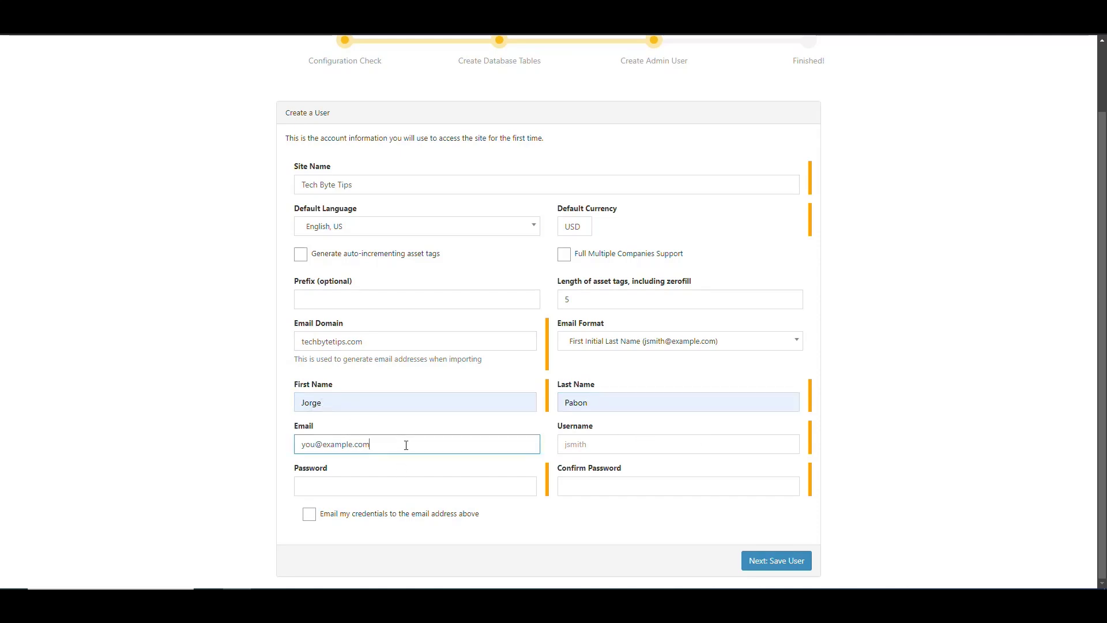
pyautogui.click(612, 442)
pyautogui.click(595, 444)
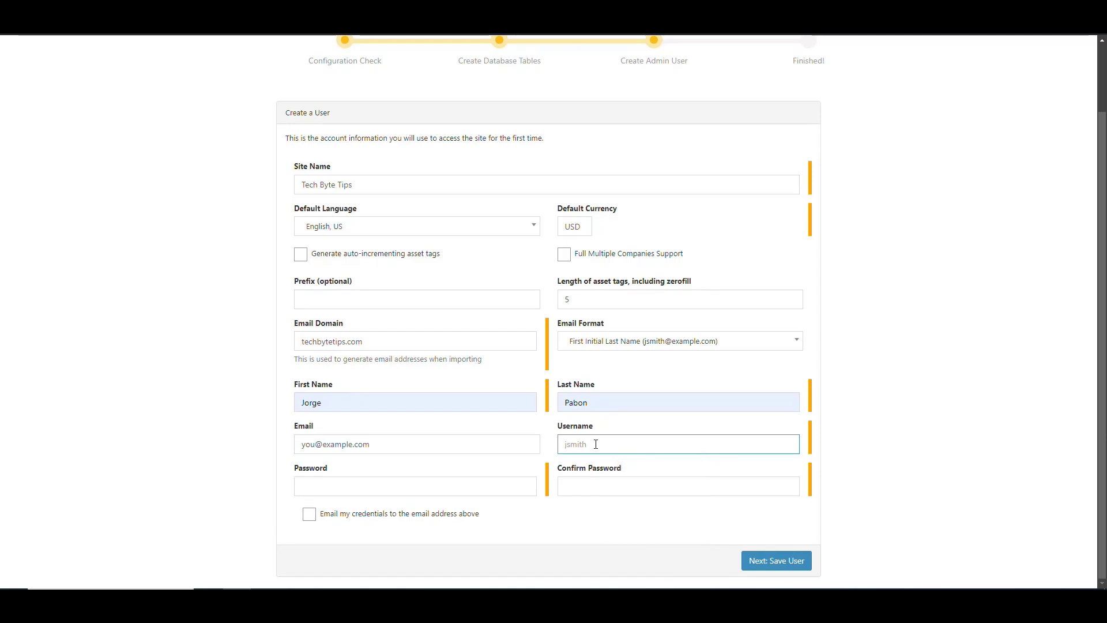
pyautogui.write('j.pabon')
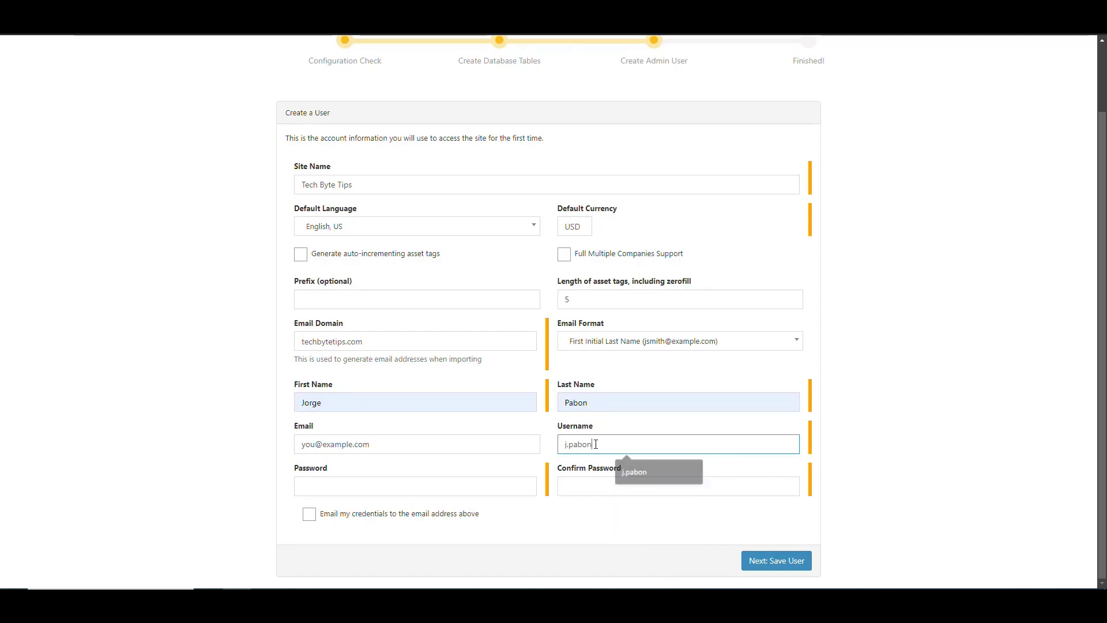
# Step: Enter and confirm an admin password, resubmitting with one of at least 8 characters to save
pyautogui.click(400, 484)
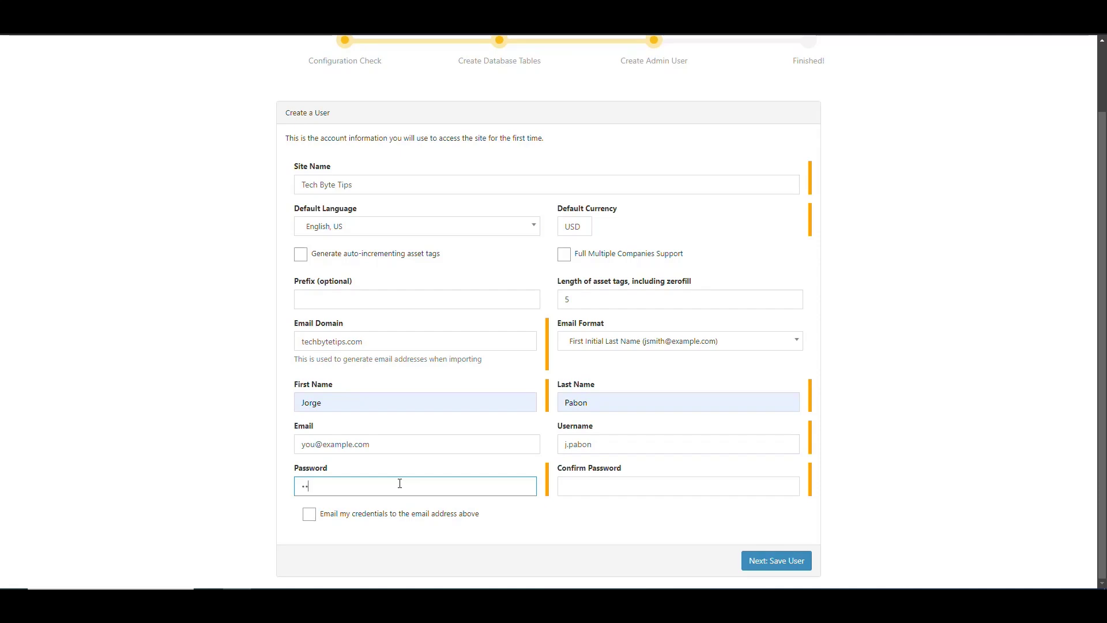
pyautogui.click(592, 487)
pyautogui.write('****')
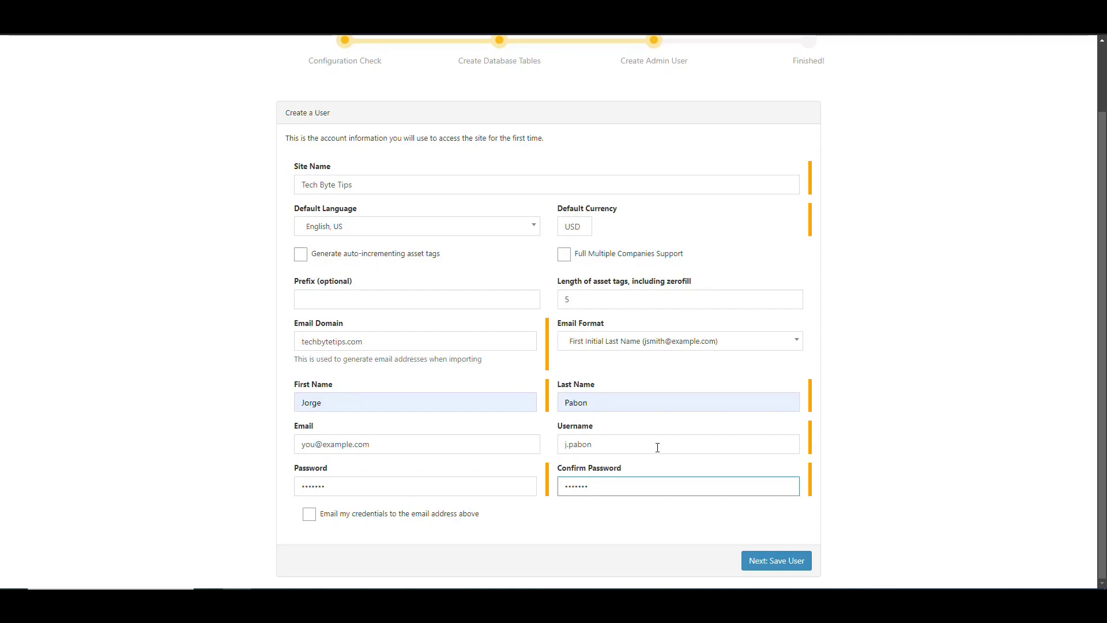
pyautogui.click(781, 562)
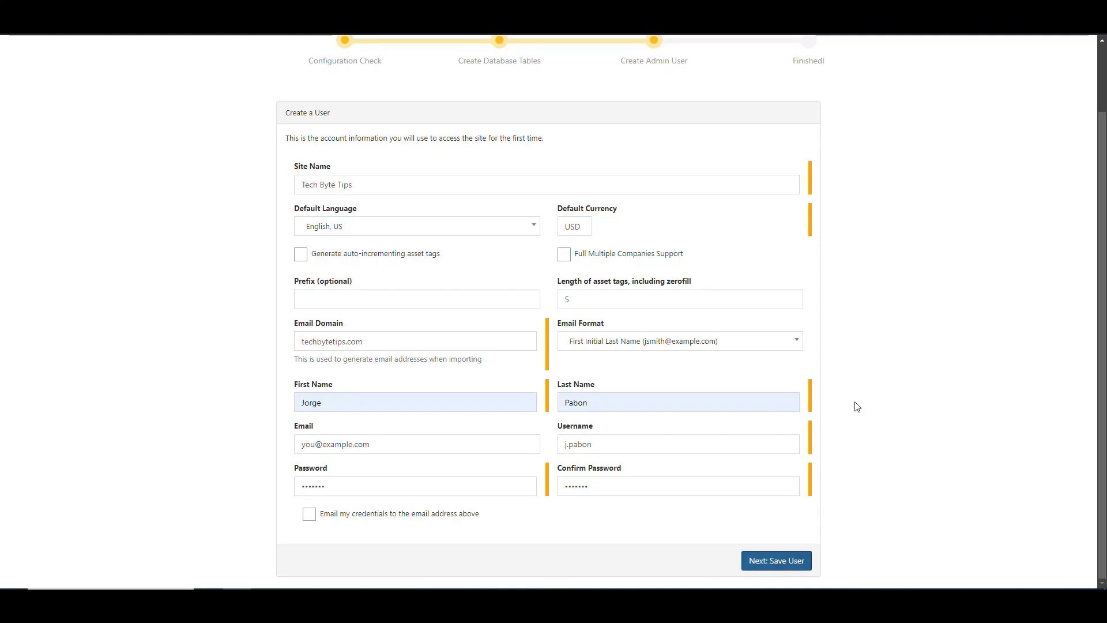
pyautogui.scroll(-3, 859, 297)
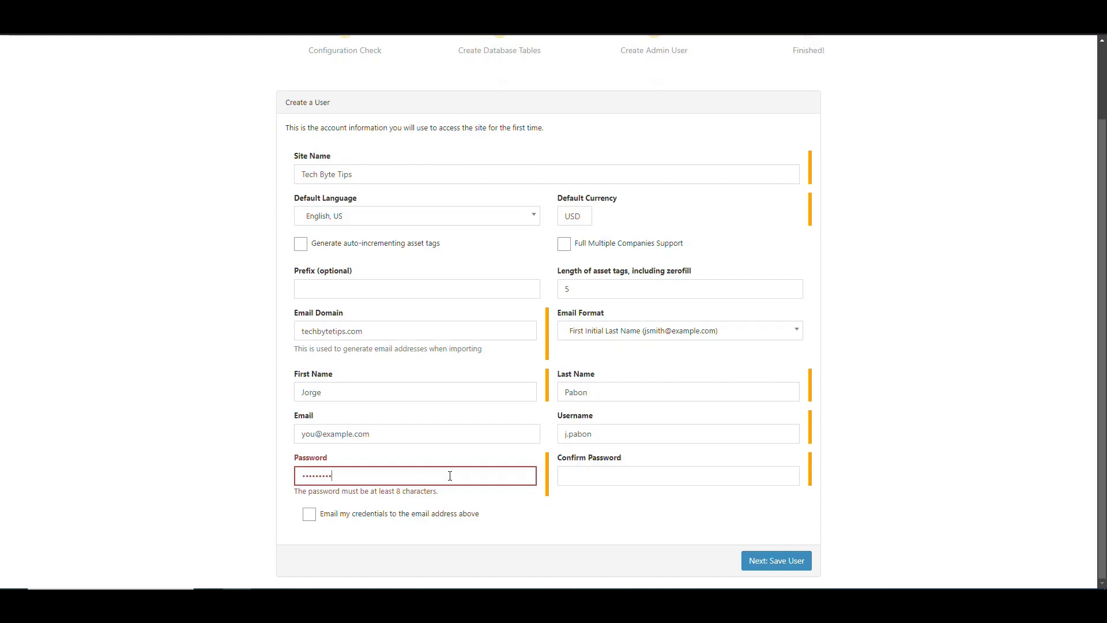
pyautogui.press('Tab')
pyautogui.write('•••••••')
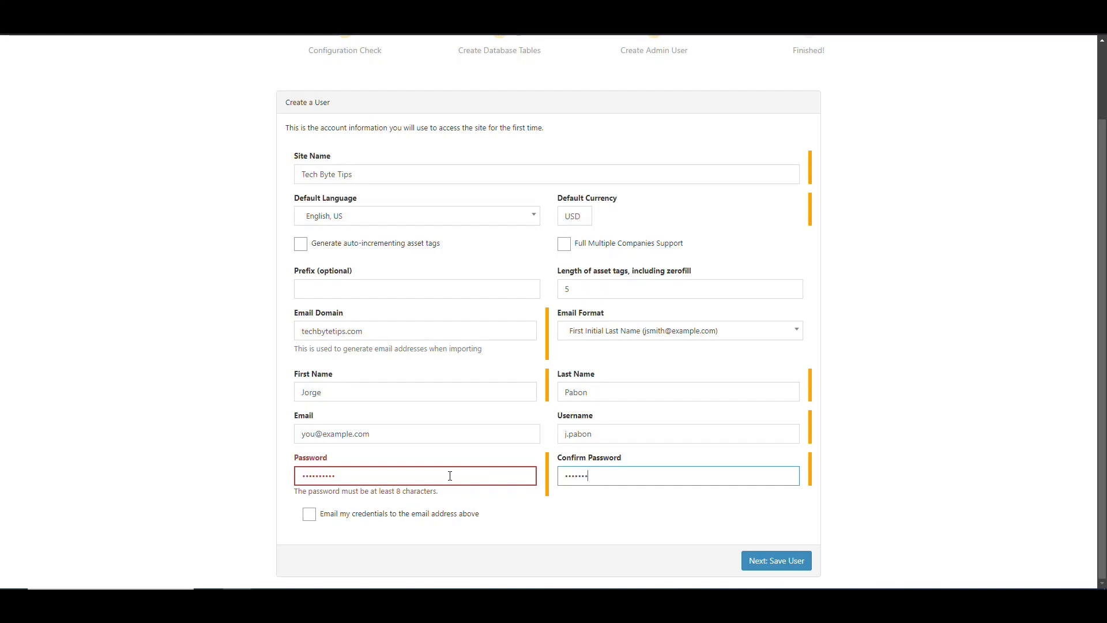
pyautogui.click(776, 560)
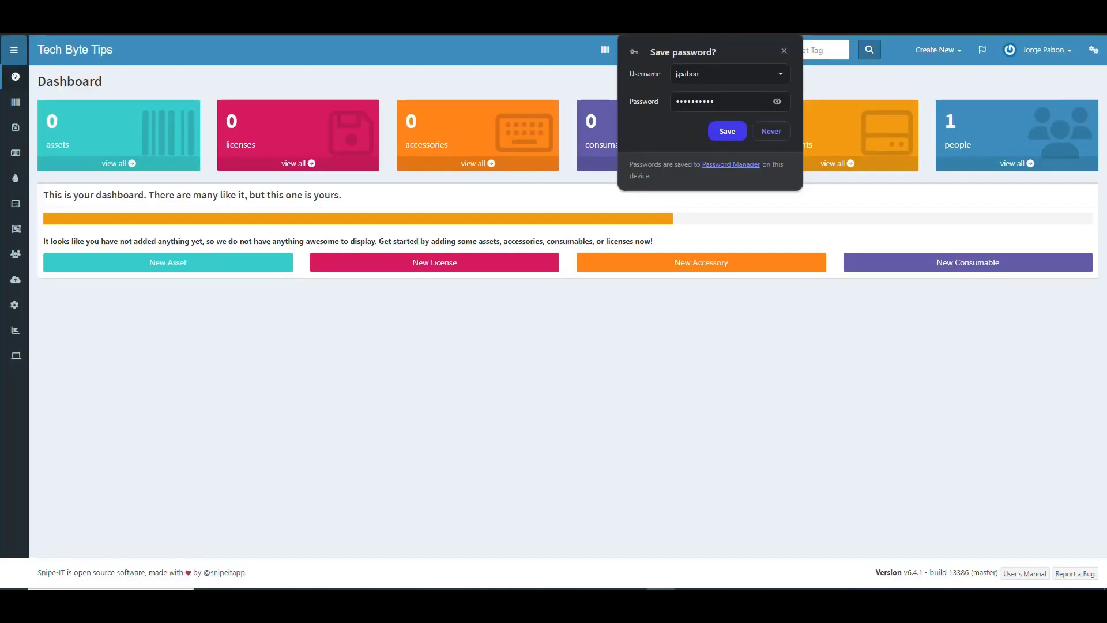
# Step: Dismiss Chrome's save-password popup and expand the sidebar to show section labels
pyautogui.click(785, 52)
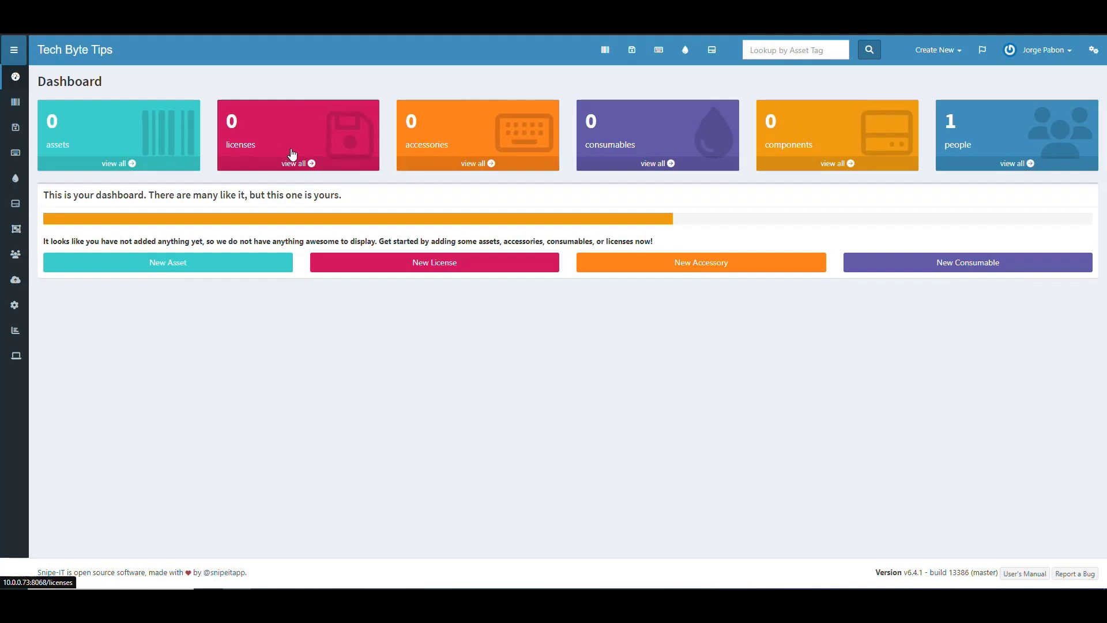
pyautogui.click(14, 50)
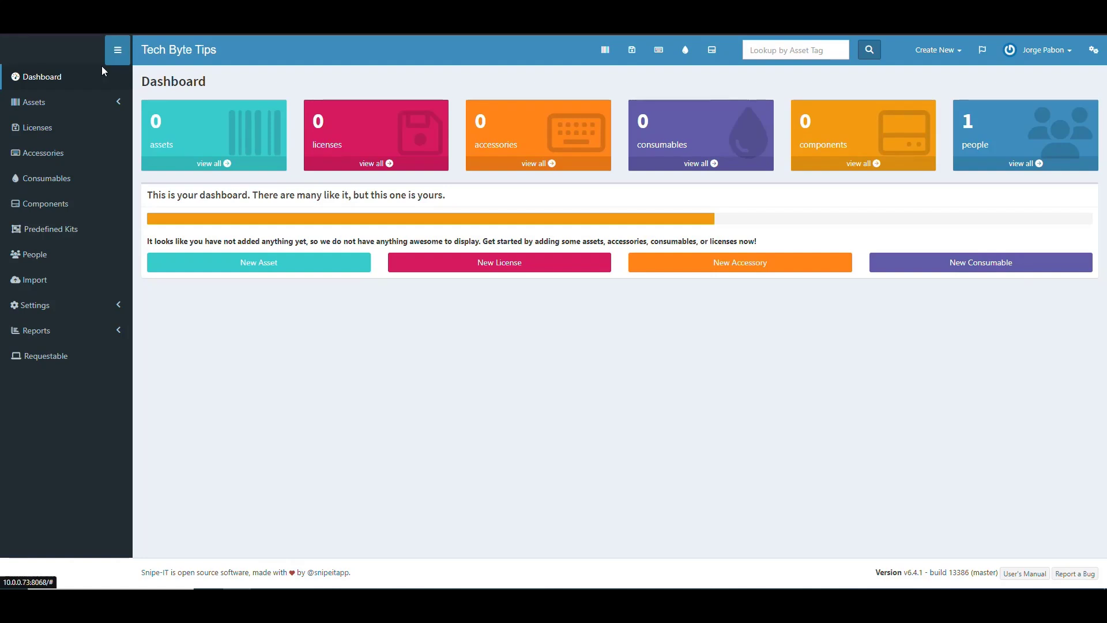
# Step: Expand and collapse the Assets sub-pages, then view the empty Software Licenses list
pyautogui.click(46, 104)
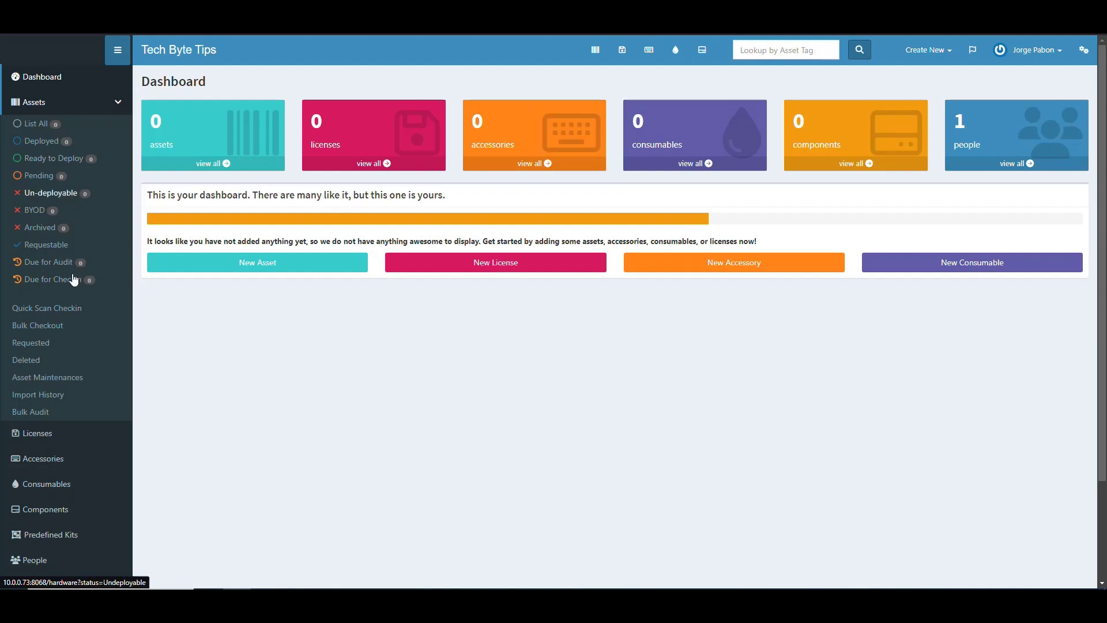
pyautogui.click(116, 107)
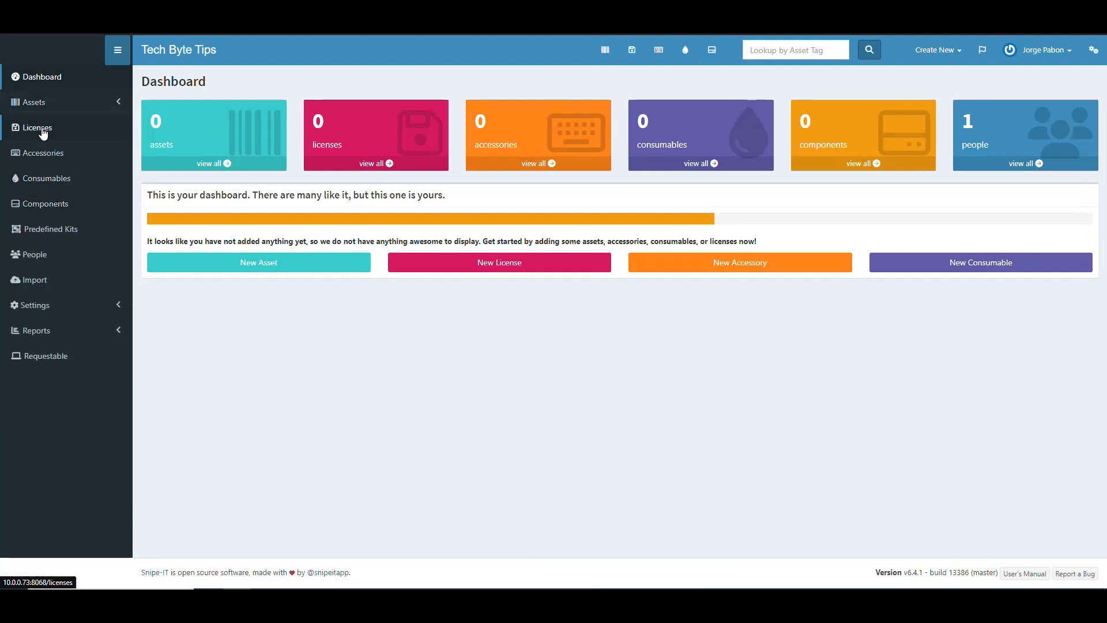
pyautogui.click(45, 133)
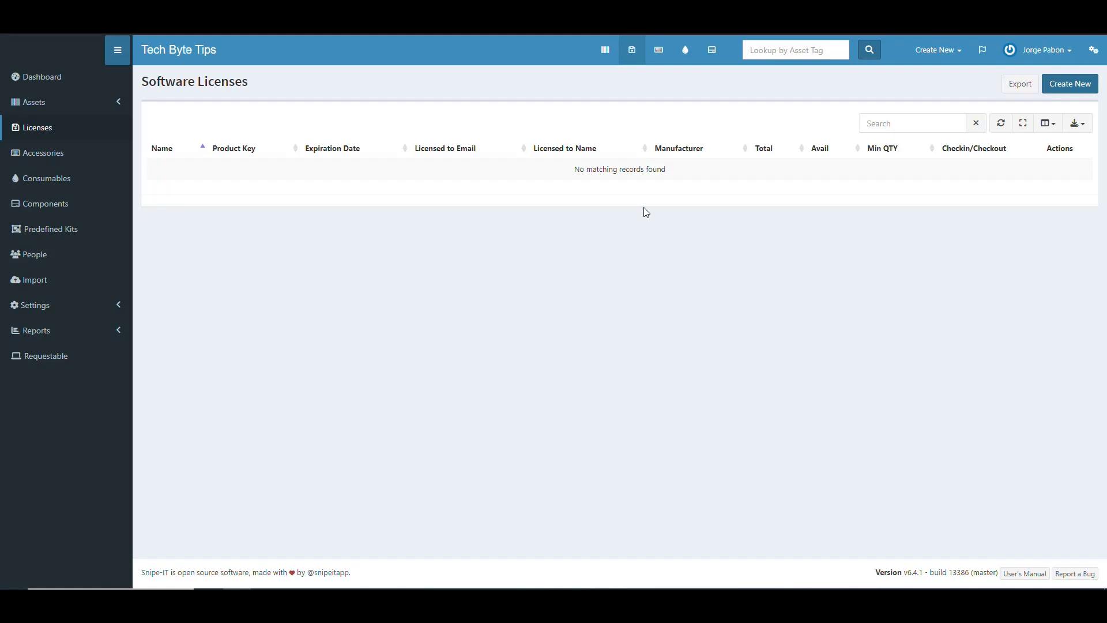
# Step: Browse the Accessories, Consumables and Components lists in turn
pyautogui.click(50, 154)
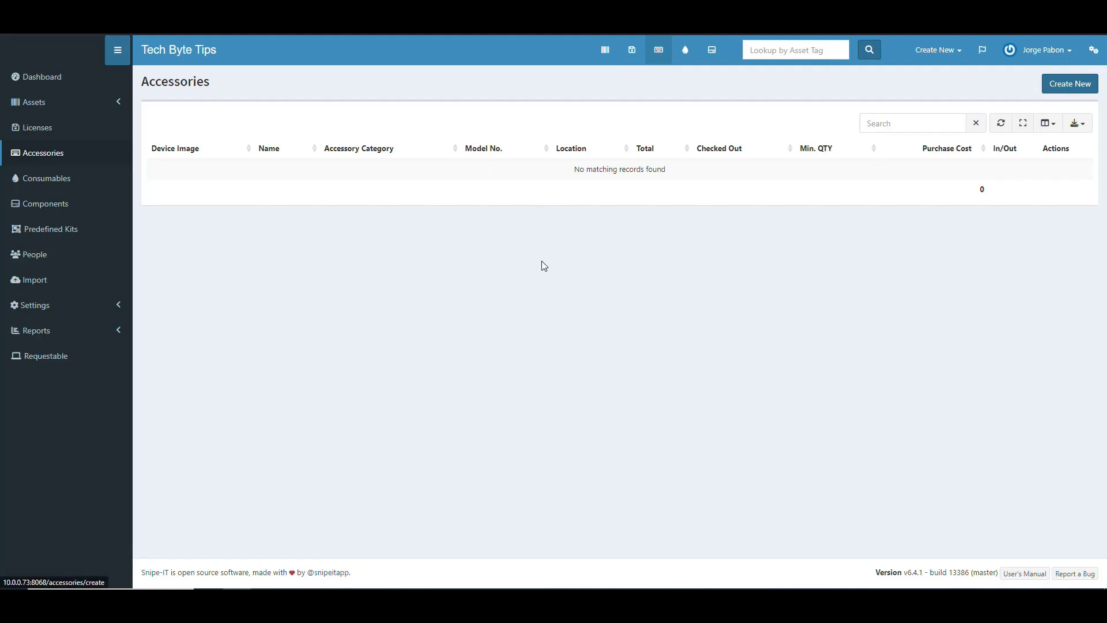
pyautogui.click(58, 179)
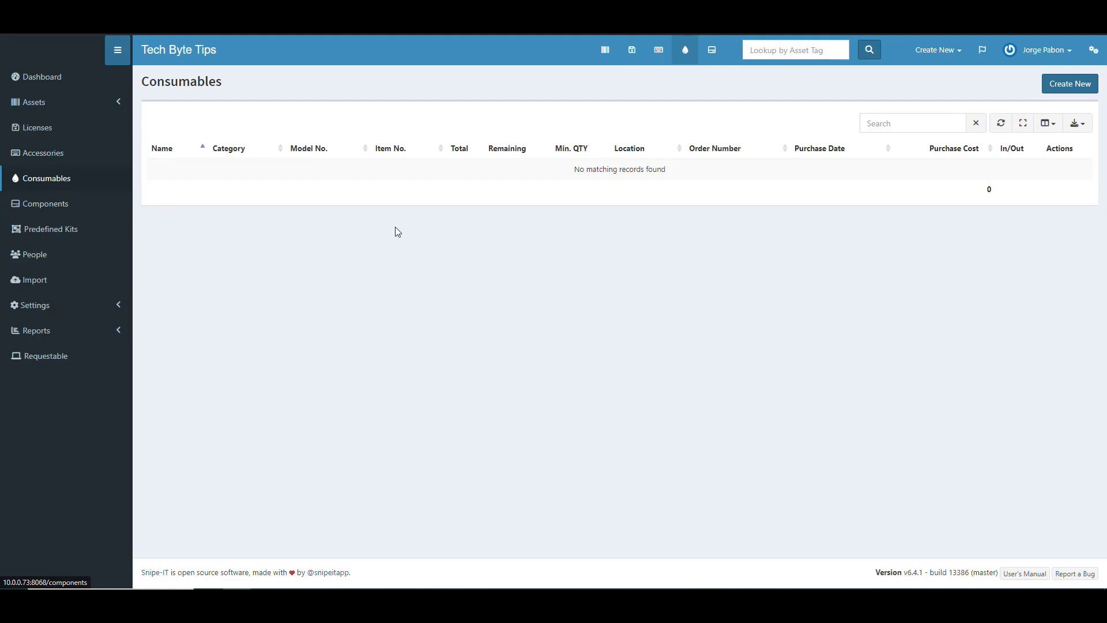
pyautogui.click(52, 205)
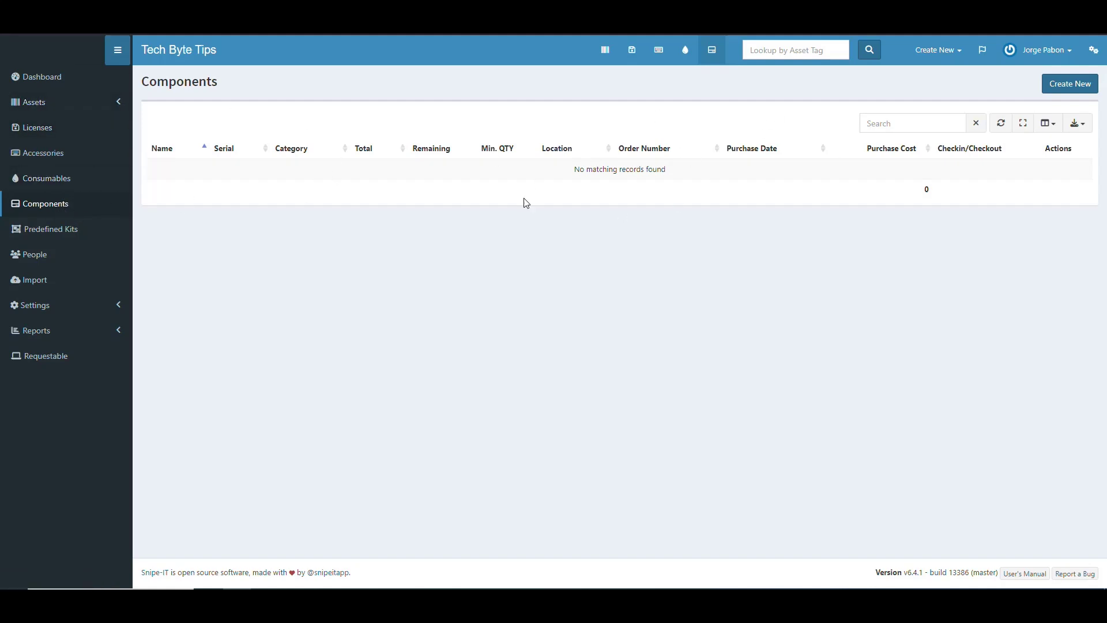
# Step: View the empty Predefined Kits page and read, then close, its help explanation
pyautogui.click(51, 231)
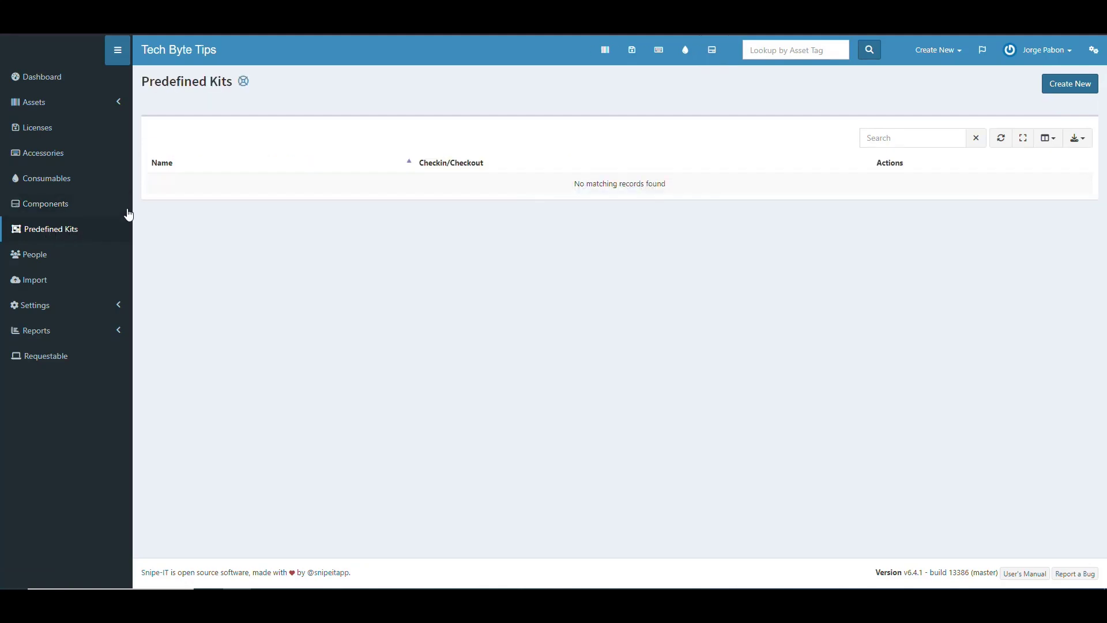
pyautogui.click(244, 82)
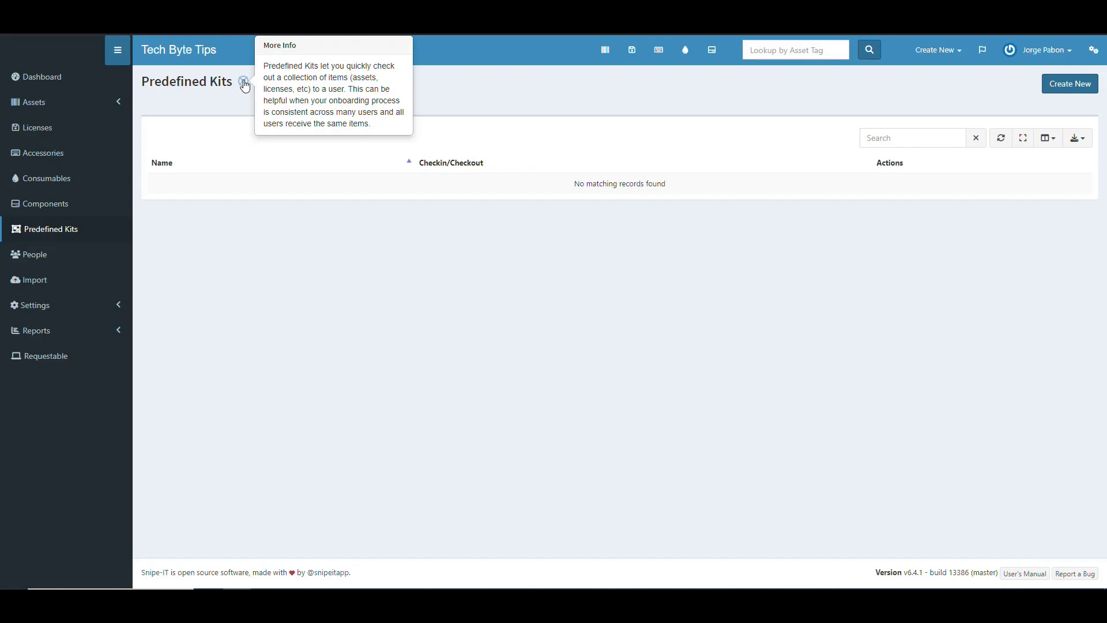
pyautogui.click(470, 254)
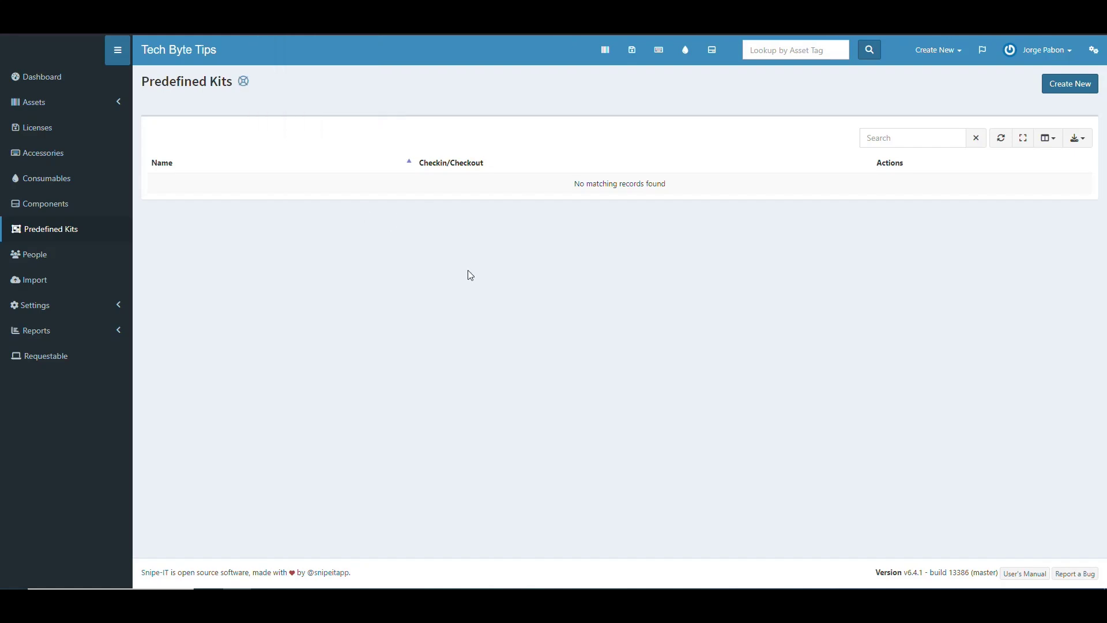
# Step: View the People list and the Import page, then expand the Settings submenu
pyautogui.click(50, 260)
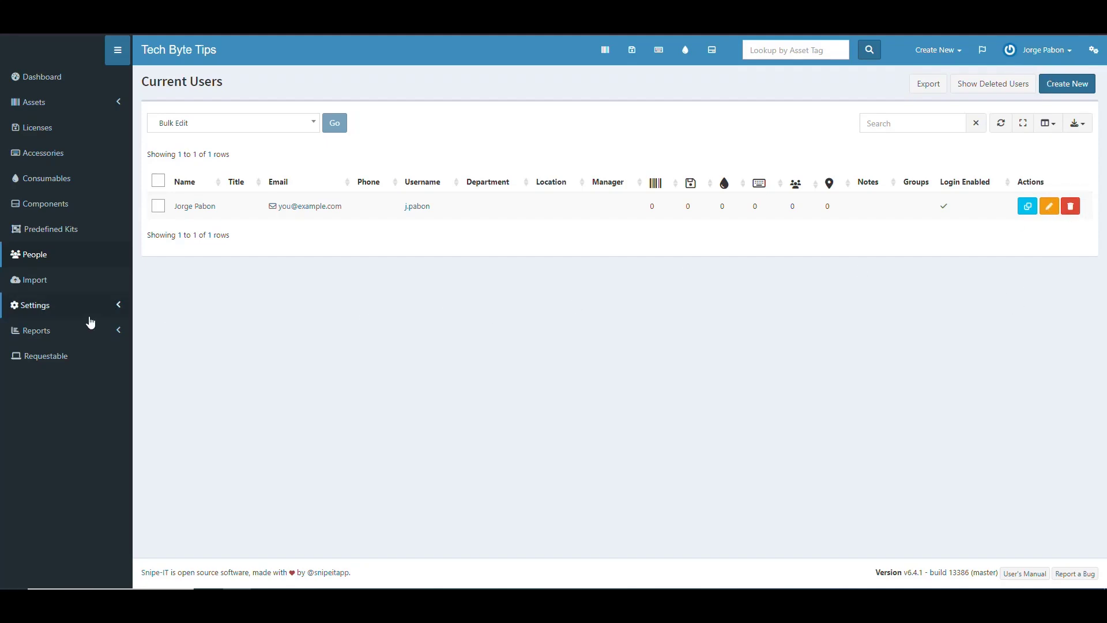
pyautogui.click(45, 284)
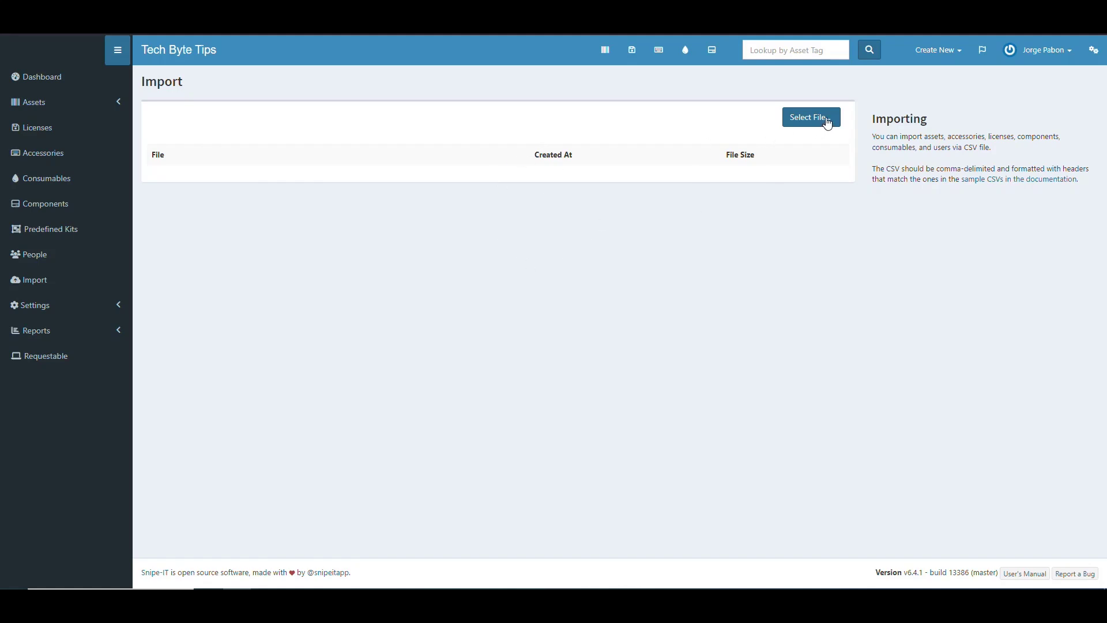
pyautogui.click(37, 306)
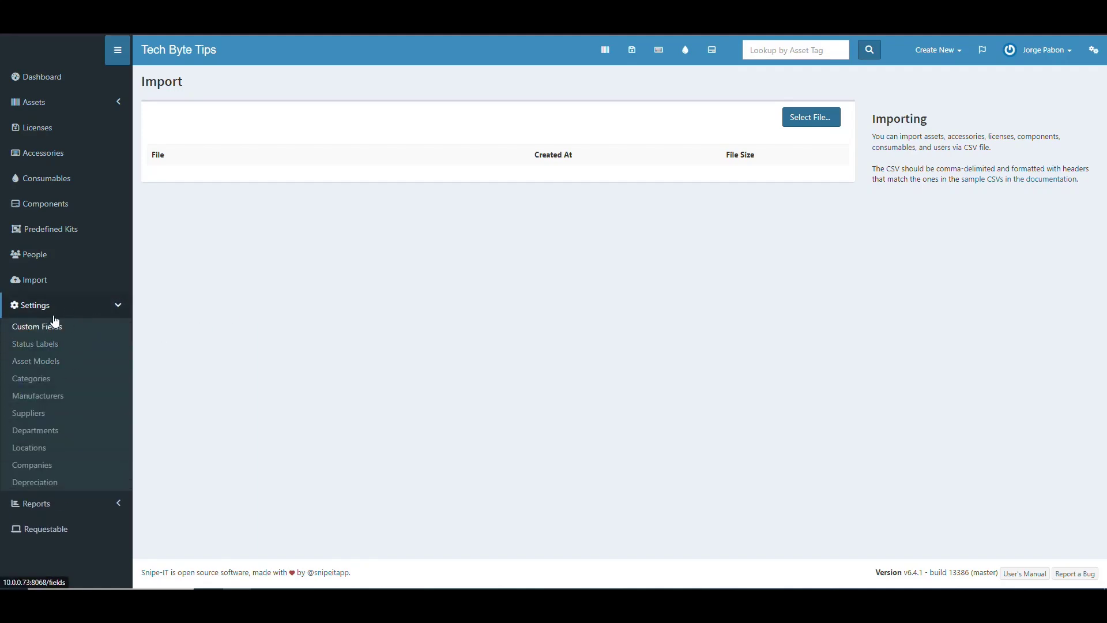
# Step: Browse Custom Fields, Status Labels, Asset Models, Categories, Manufacturers and Suppliers, then collapse Settings and expand Reports
pyautogui.click(46, 327)
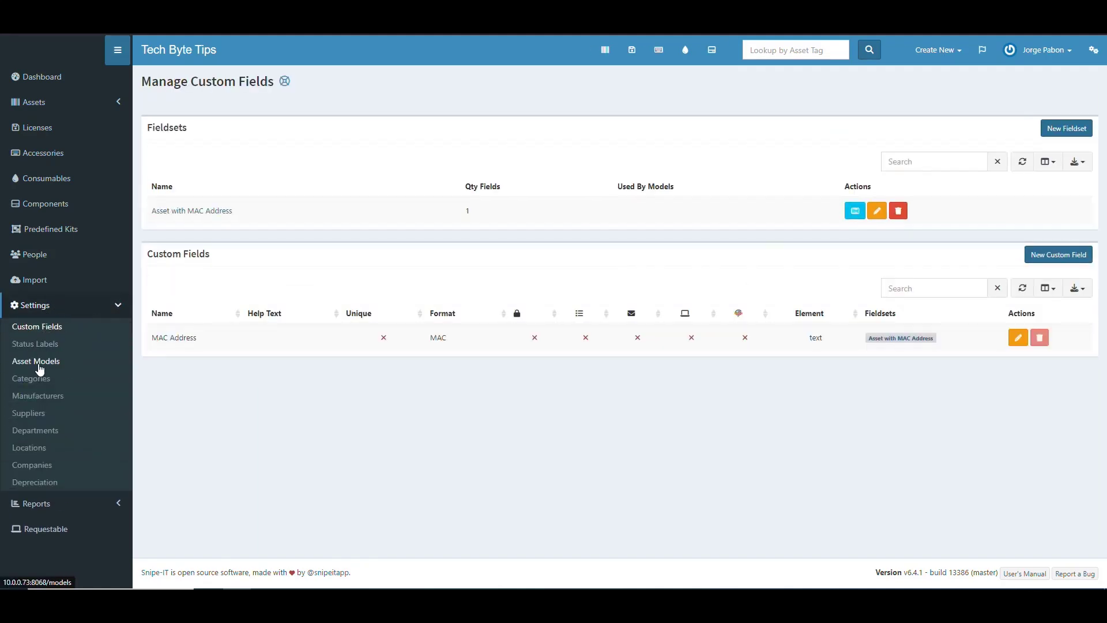
pyautogui.click(36, 346)
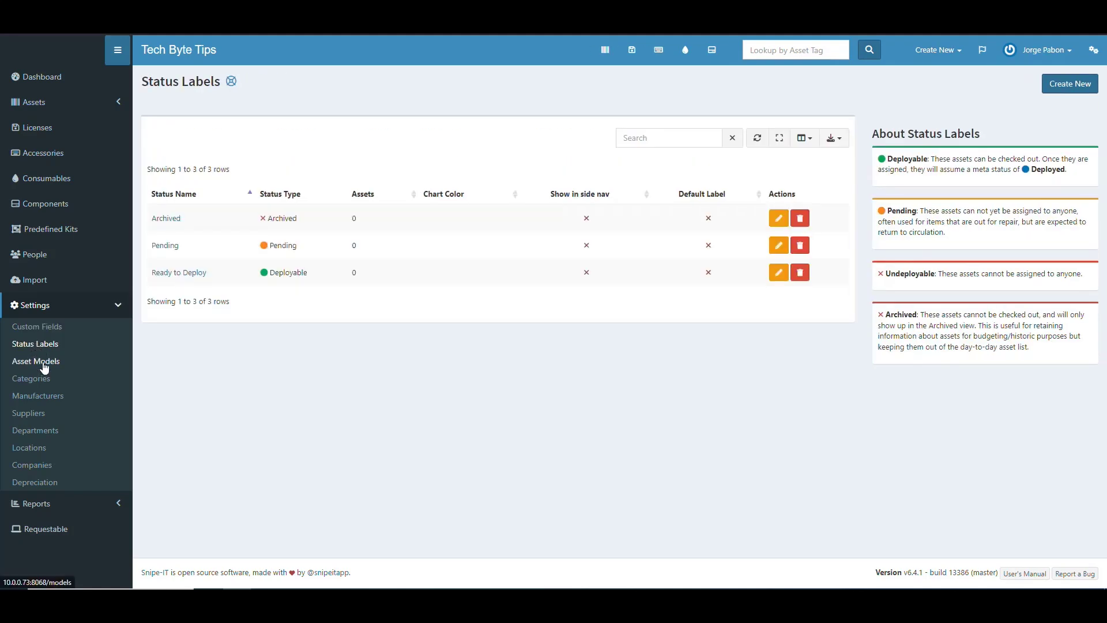
pyautogui.click(45, 368)
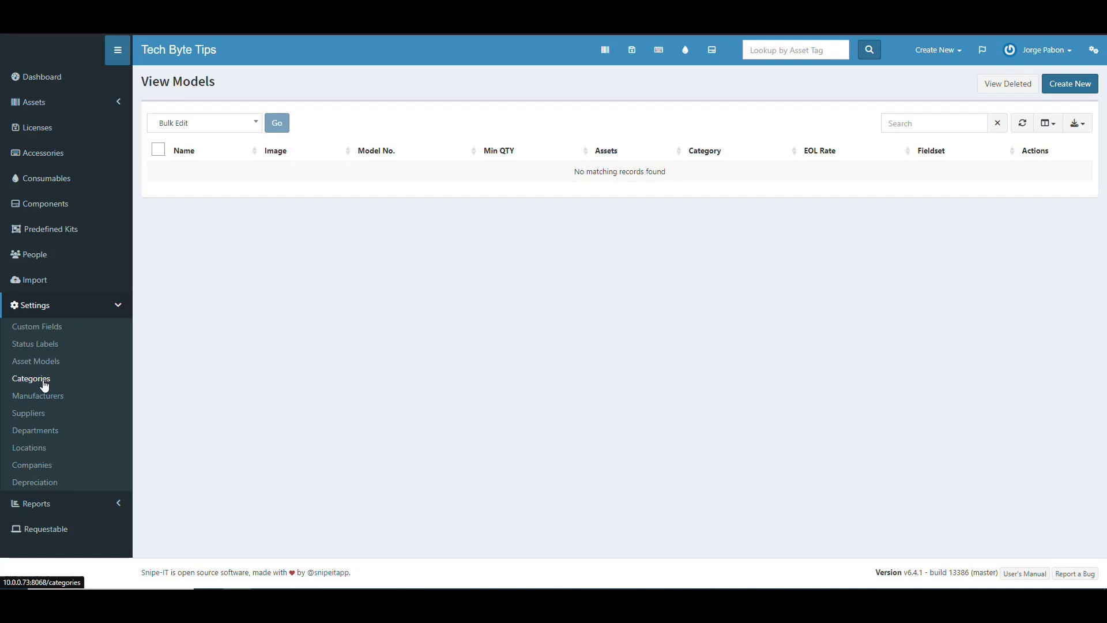
pyautogui.click(41, 382)
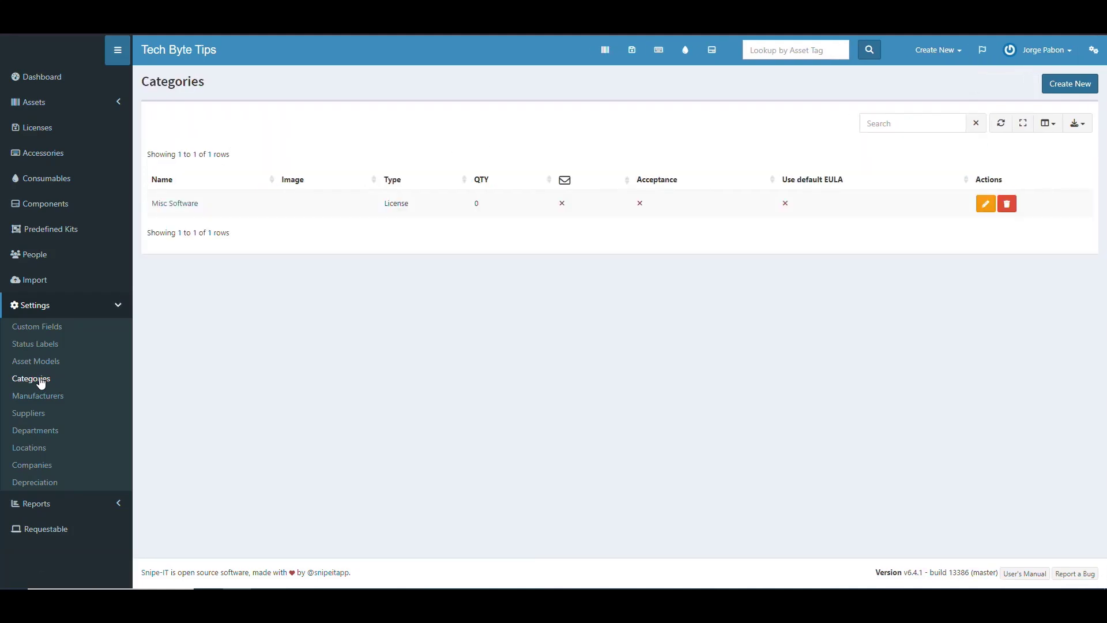
pyautogui.click(48, 401)
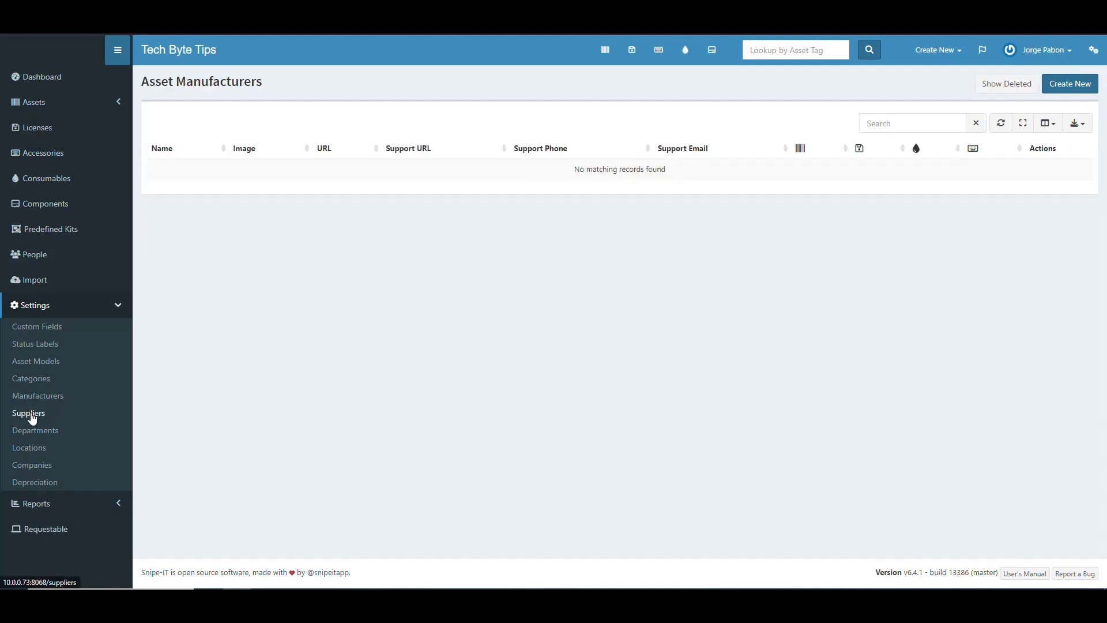
pyautogui.click(33, 413)
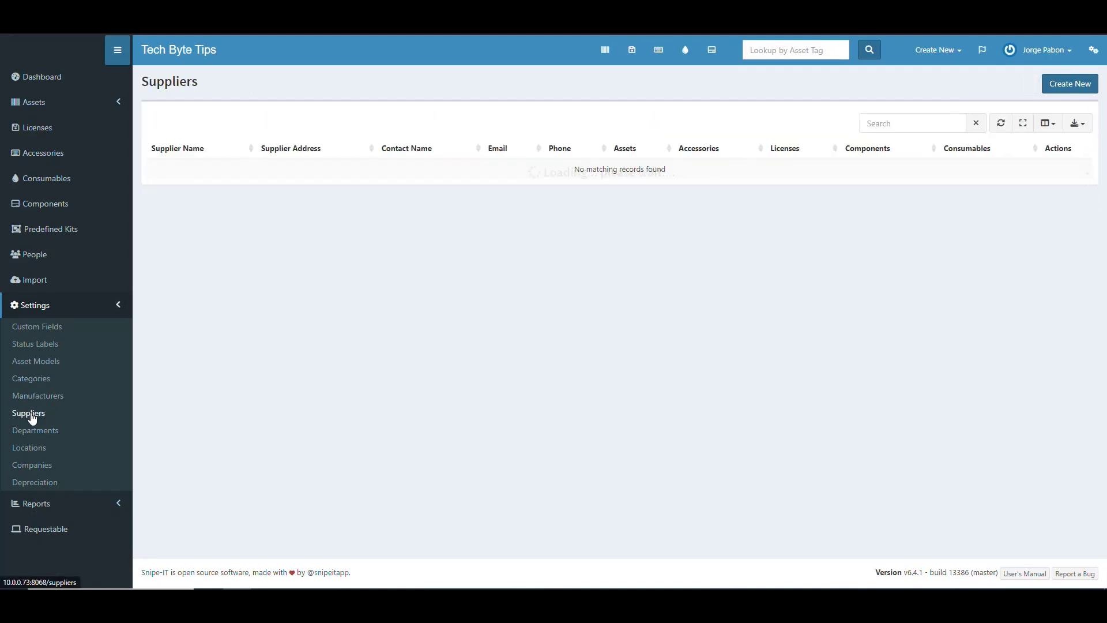
pyautogui.click(59, 305)
pyautogui.click(44, 331)
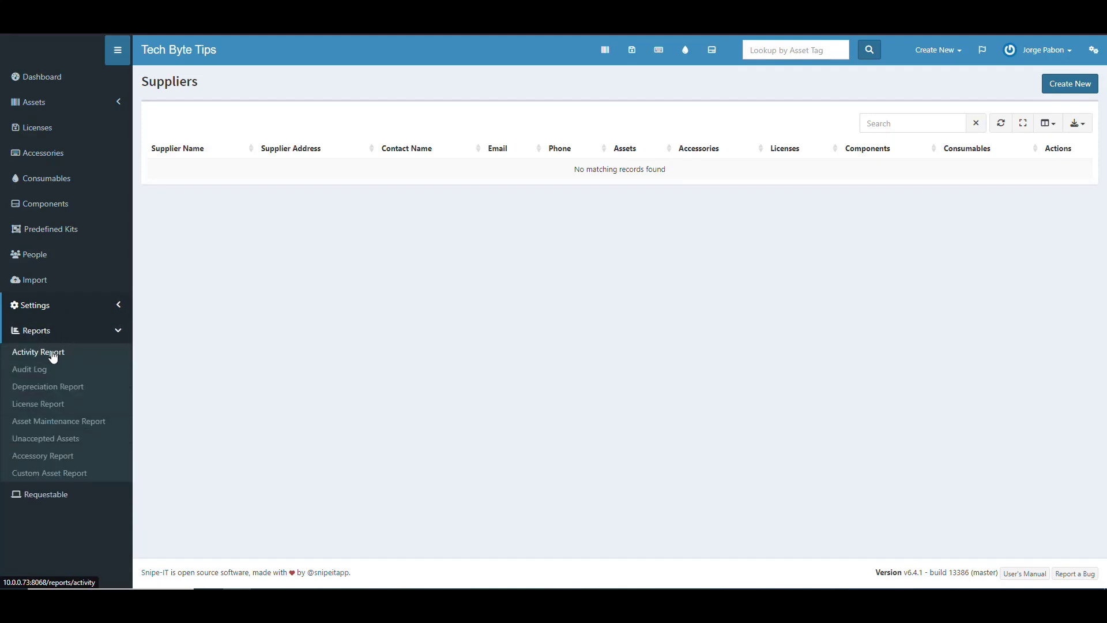
# Step: View the Activity, Audit Log, Depreciation, License and Asset Maintenance reports in turn
pyautogui.click(49, 352)
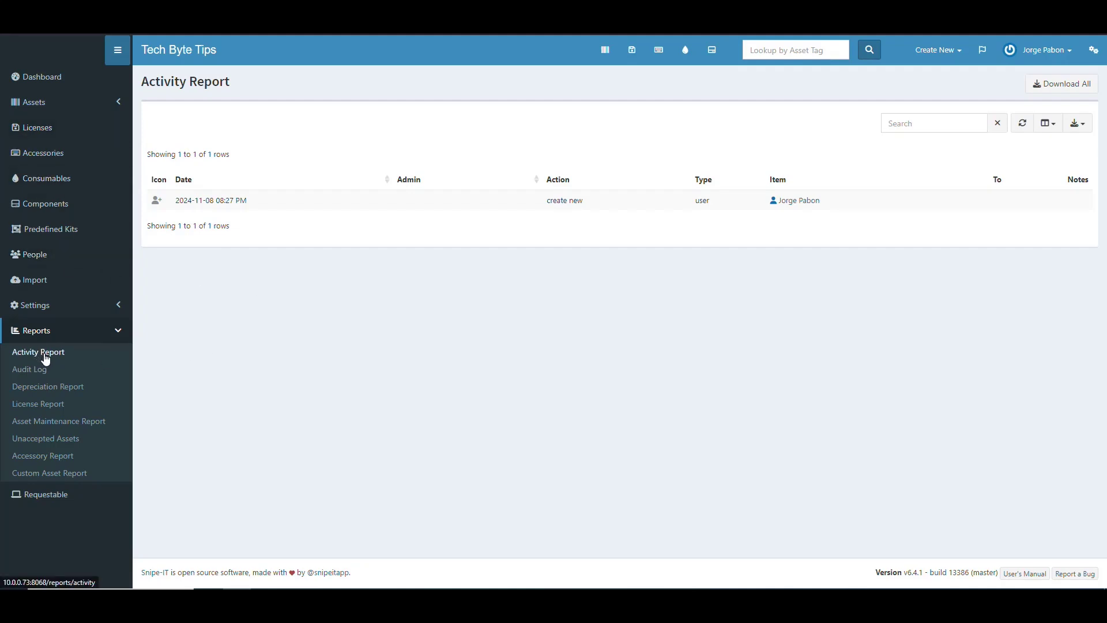
pyautogui.click(31, 369)
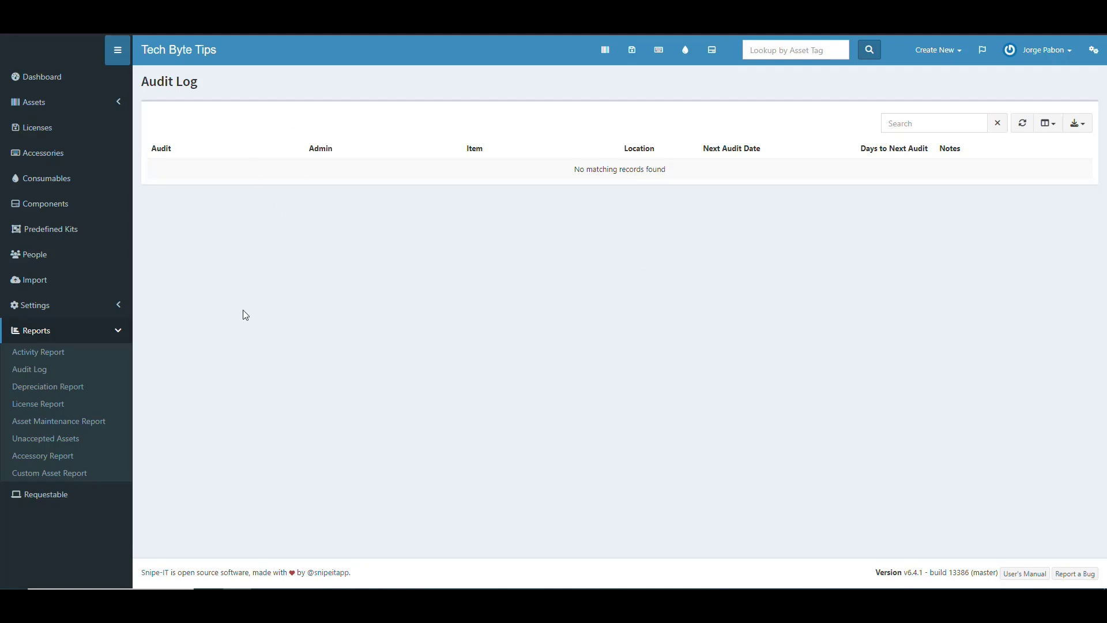
pyautogui.click(60, 388)
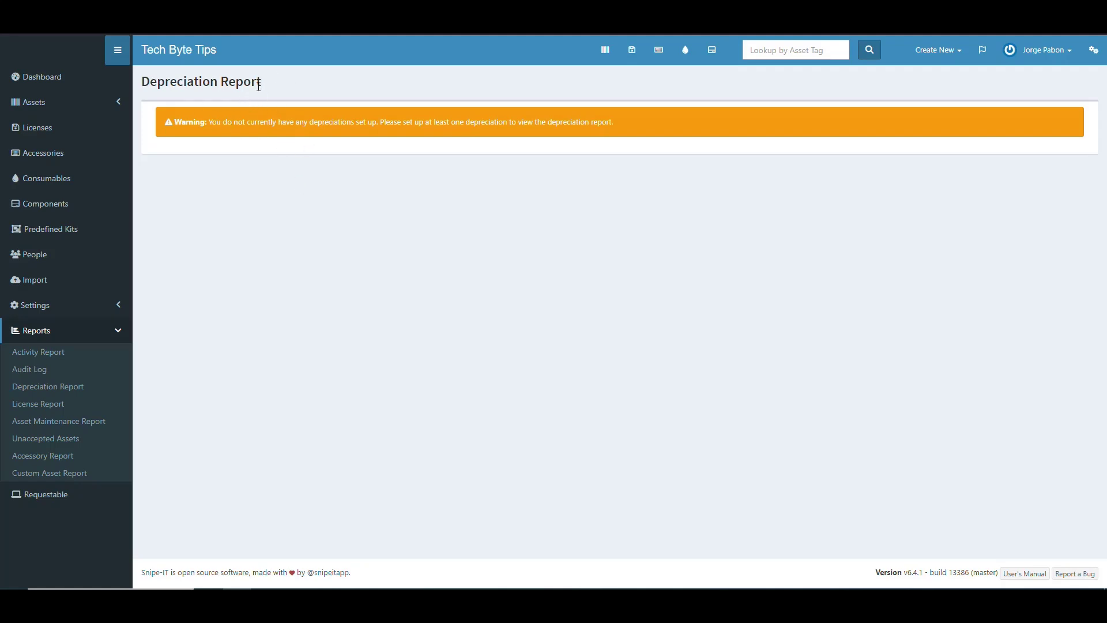
pyautogui.click(50, 403)
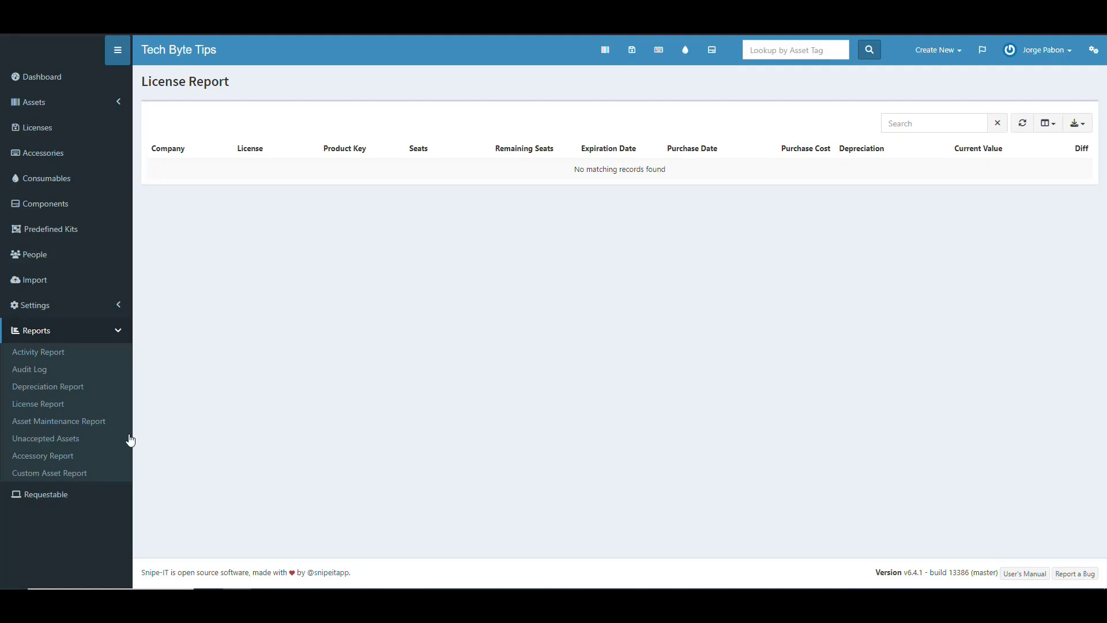
pyautogui.click(65, 424)
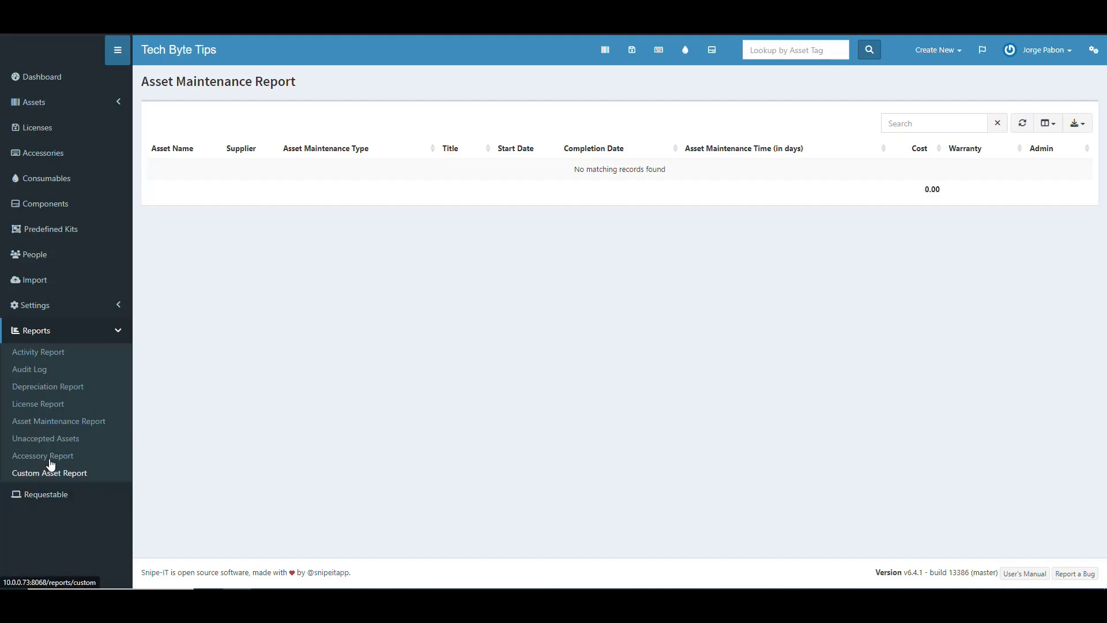
pyautogui.click(52, 405)
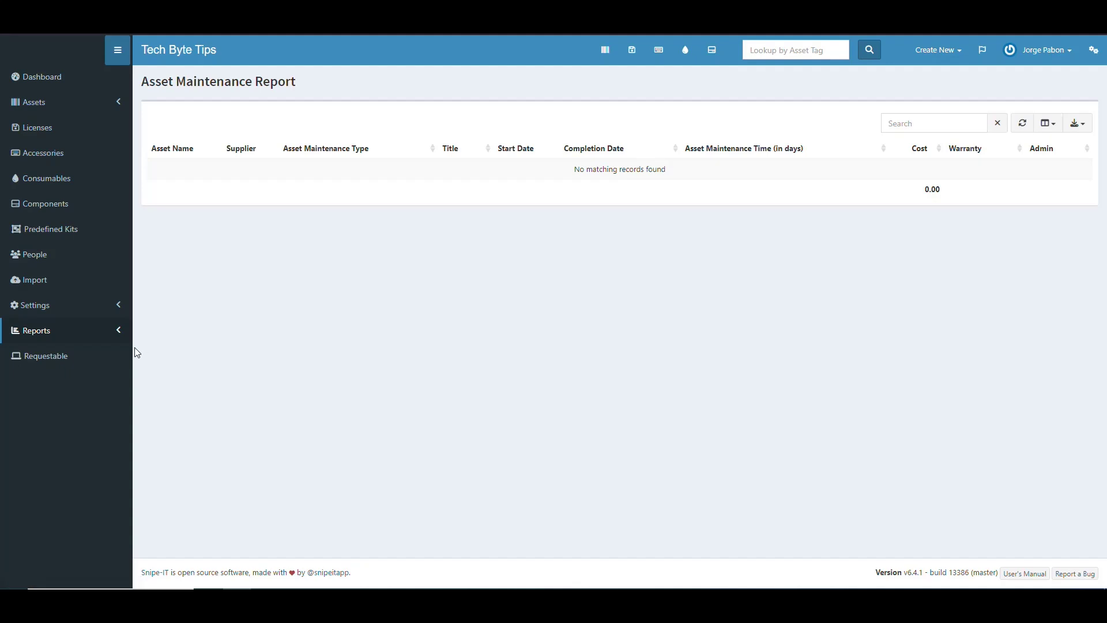
# Step: Check the empty Requestable Assets page, then return to the Tech Byte Tips dashboard
pyautogui.click(52, 359)
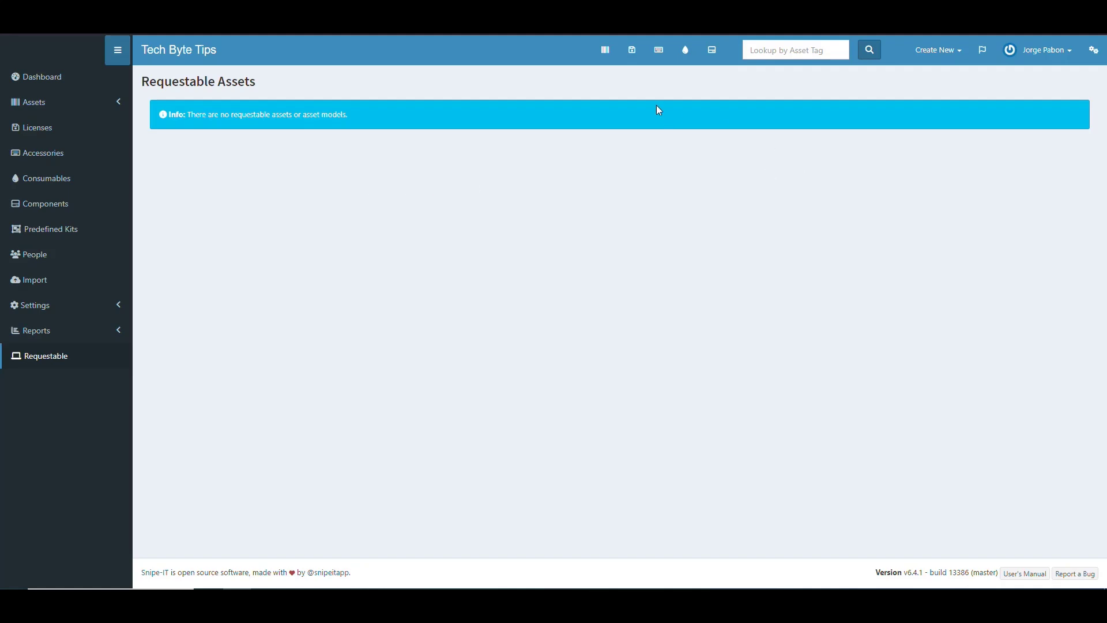
pyautogui.click(605, 50)
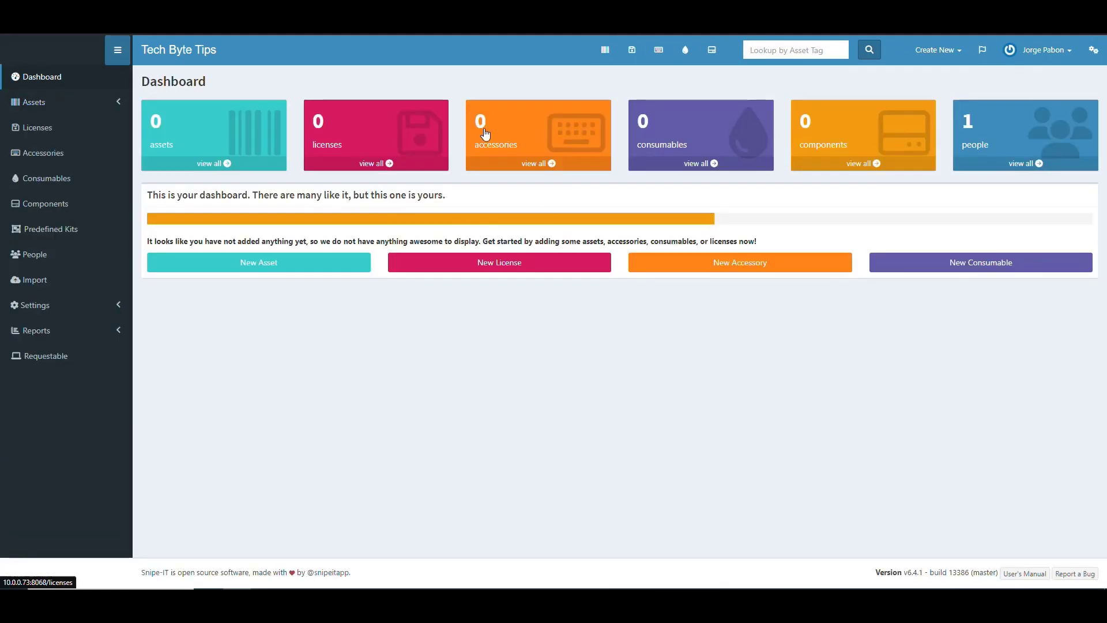